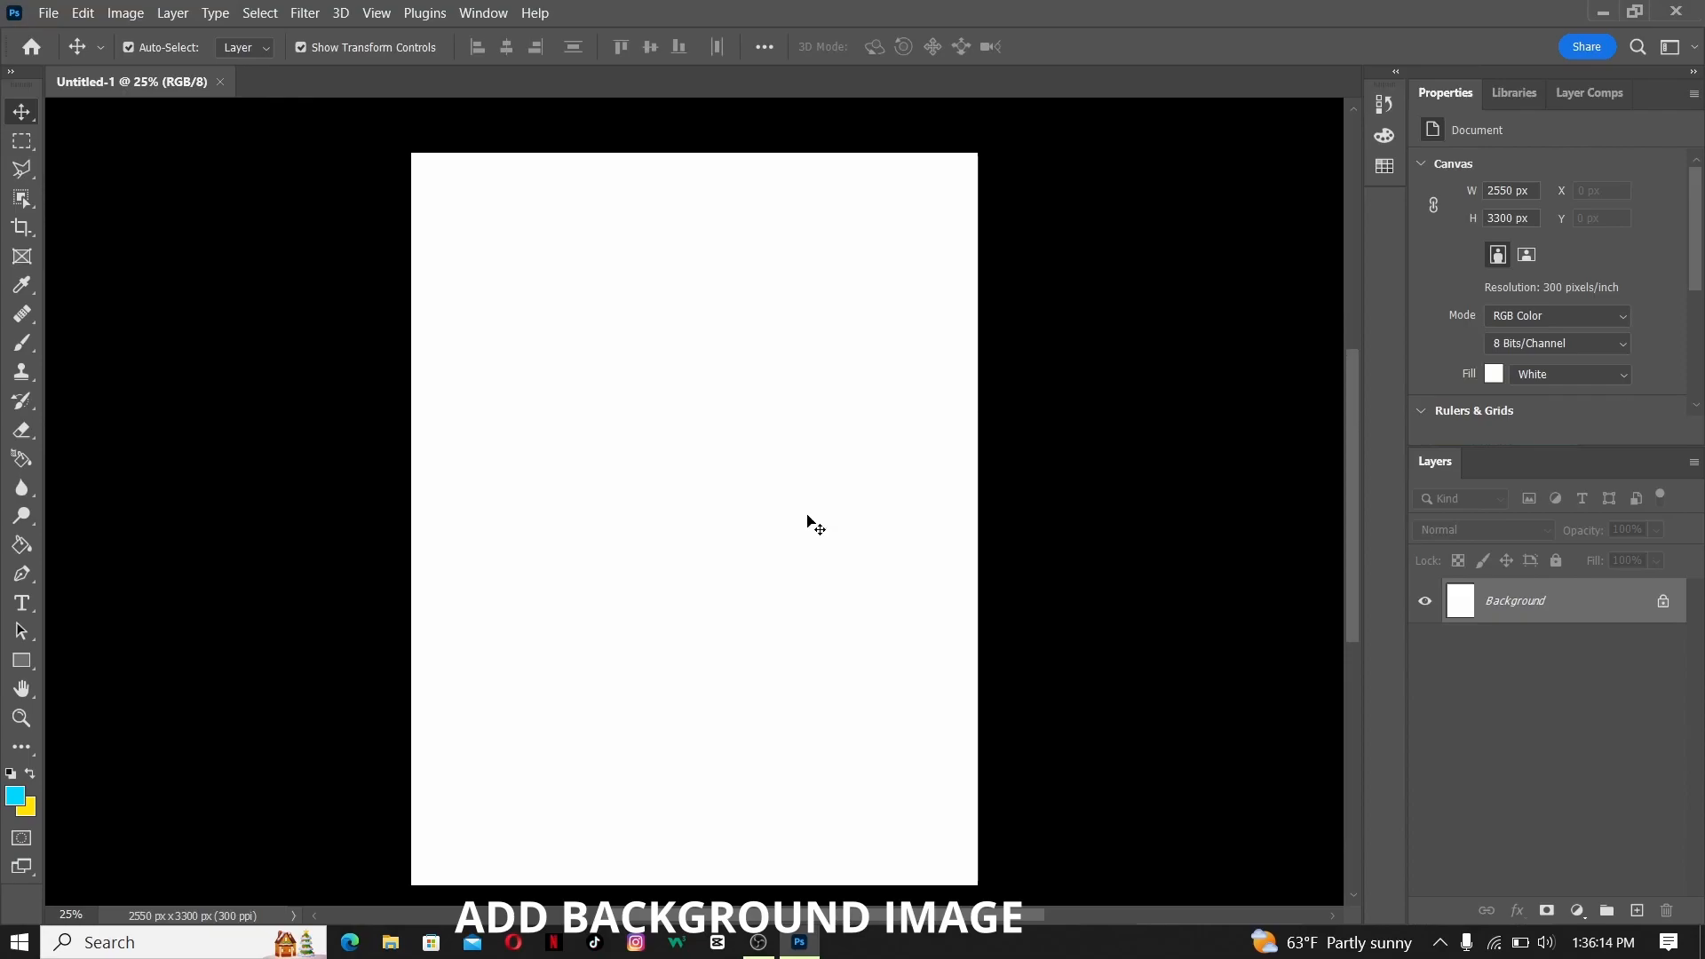
pyautogui.scroll(1, 796, 529)
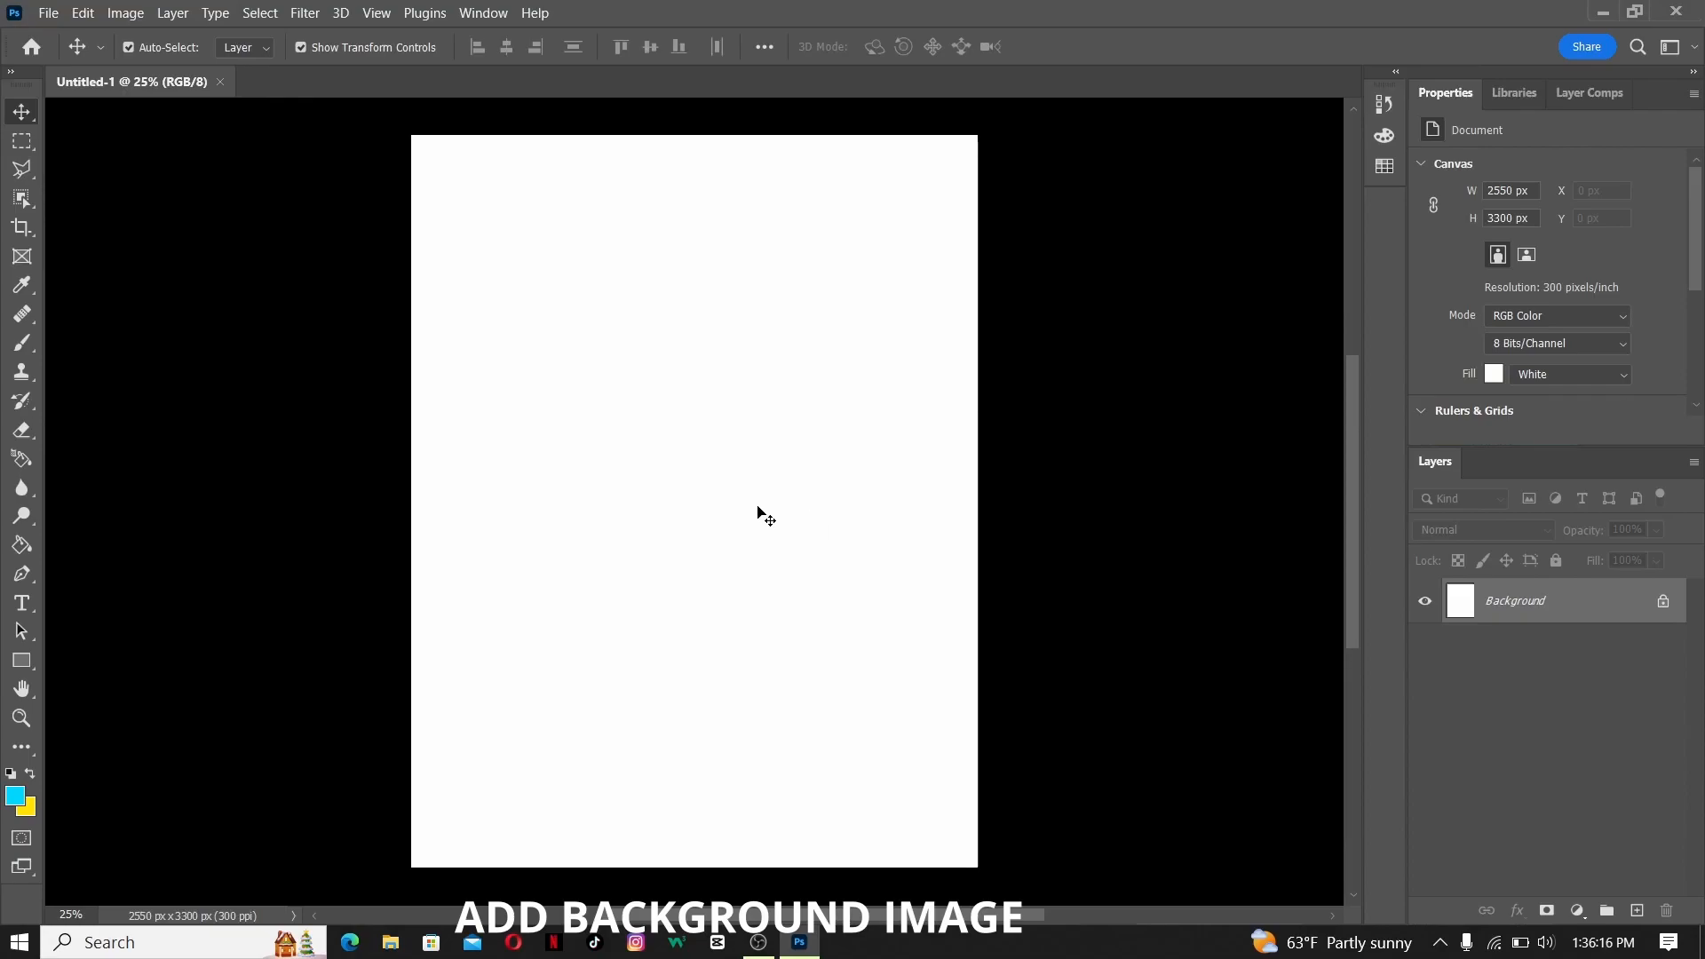
# - Place the bg landscape image into the blank document as a linked smart object
pyautogui.click(45, 14)
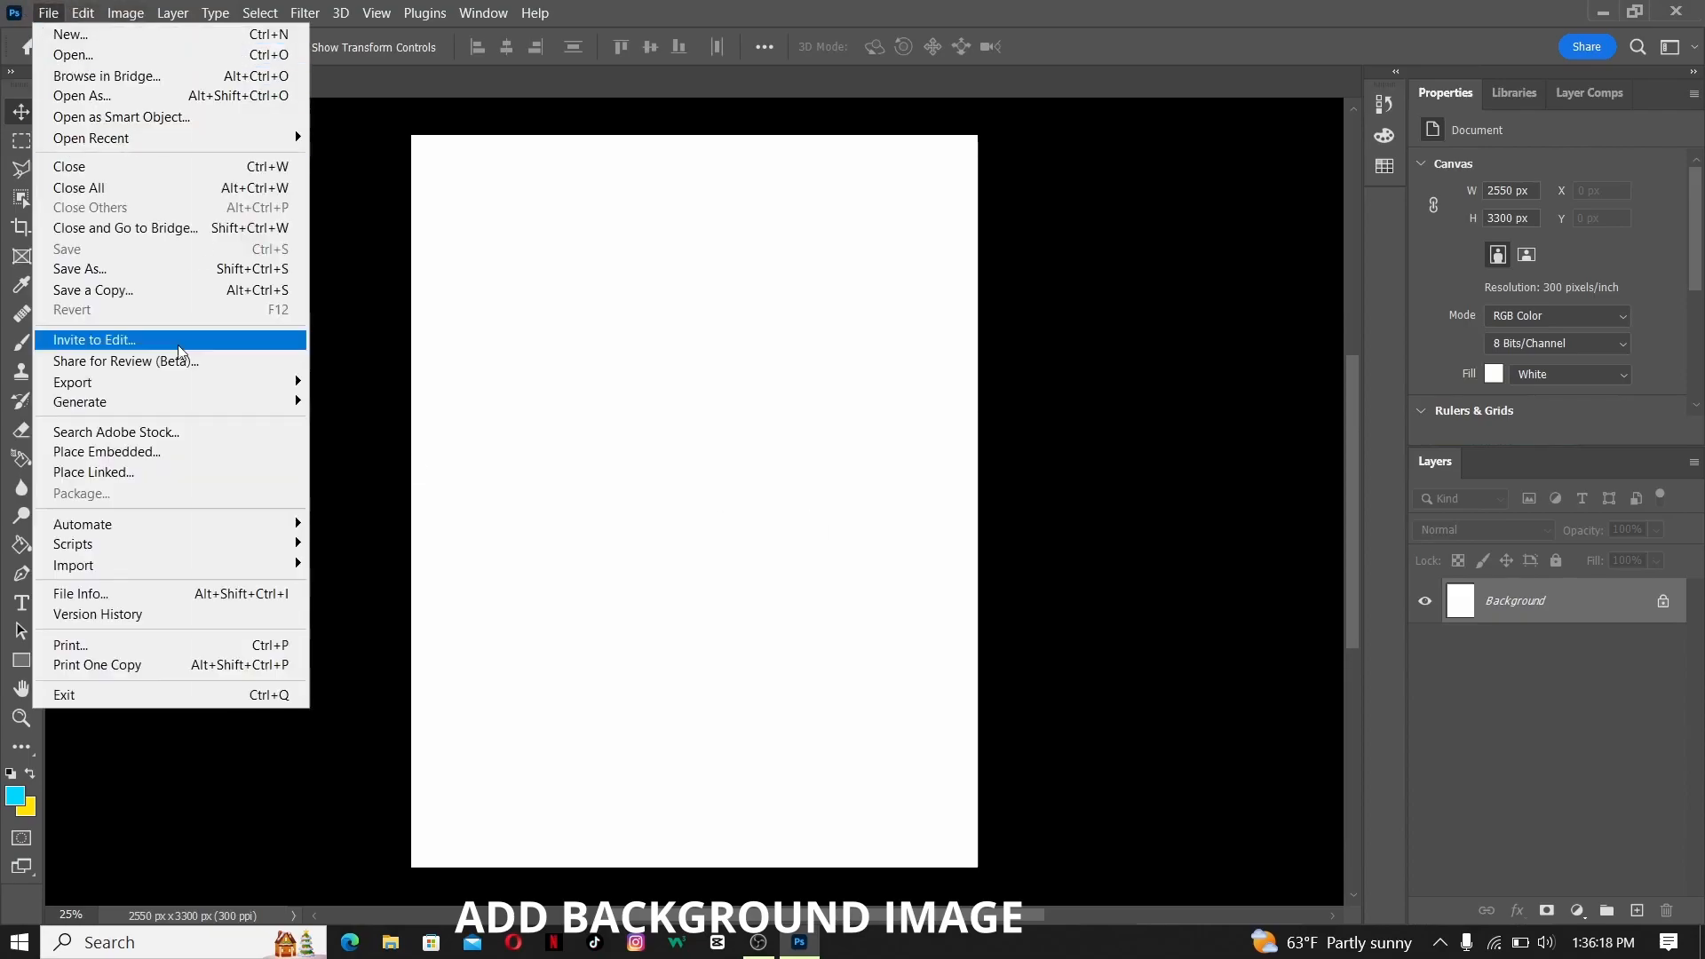
pyautogui.click(92, 472)
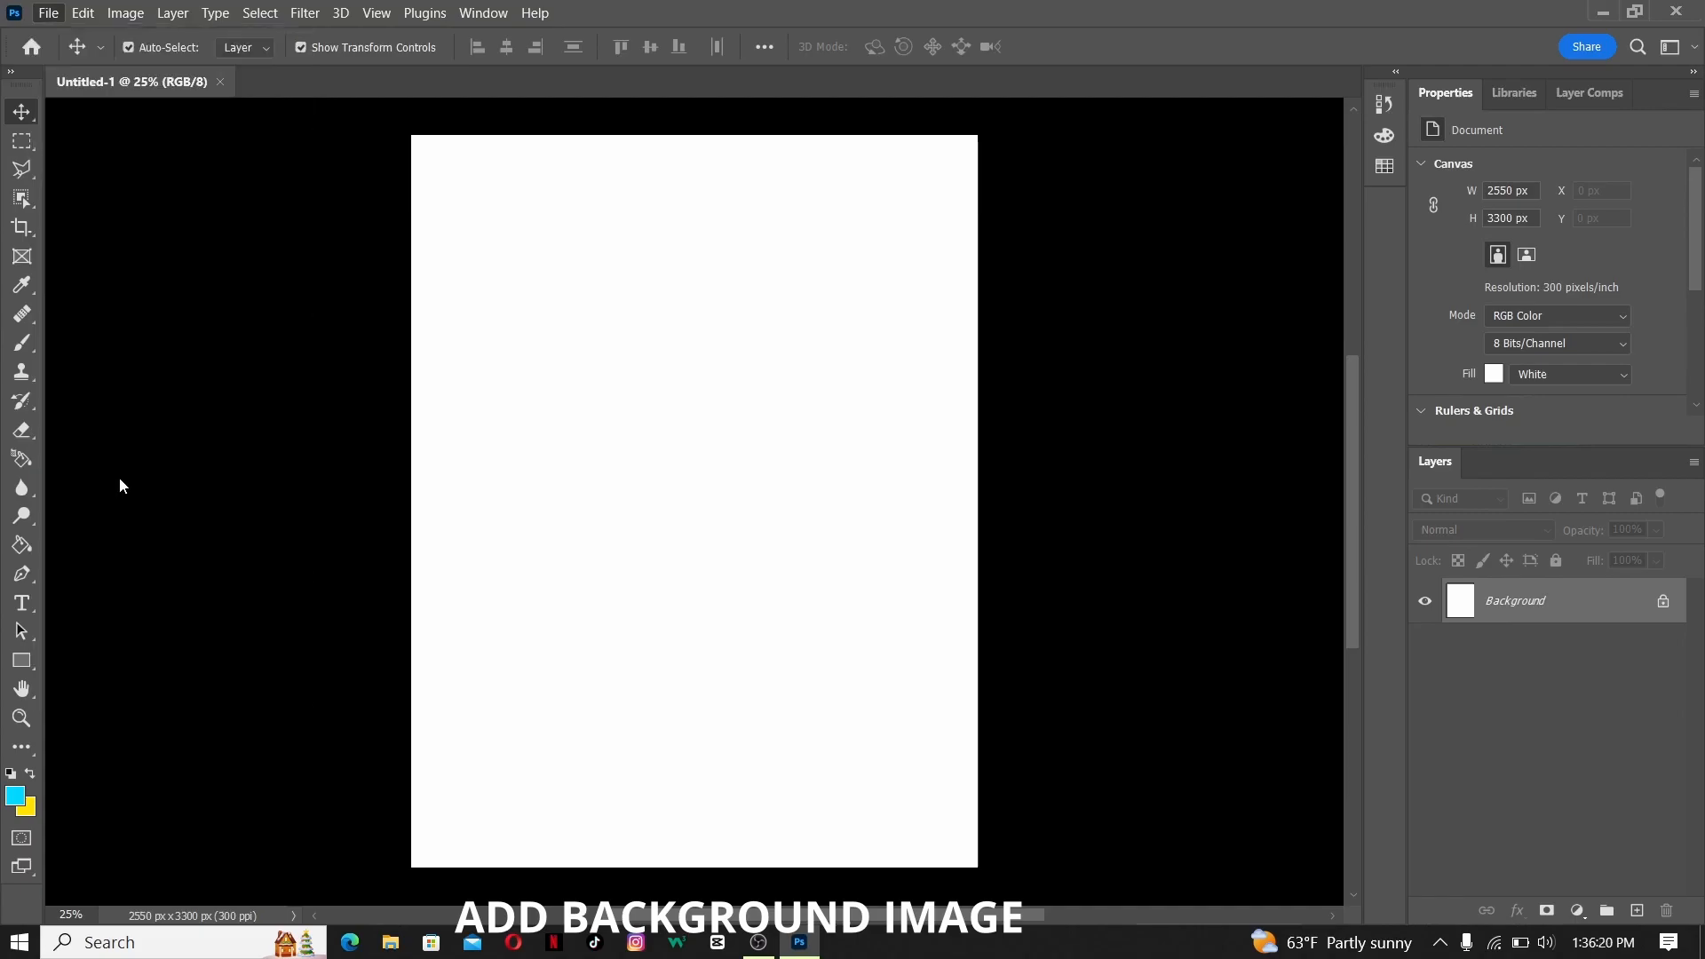
pyautogui.click(115, 369)
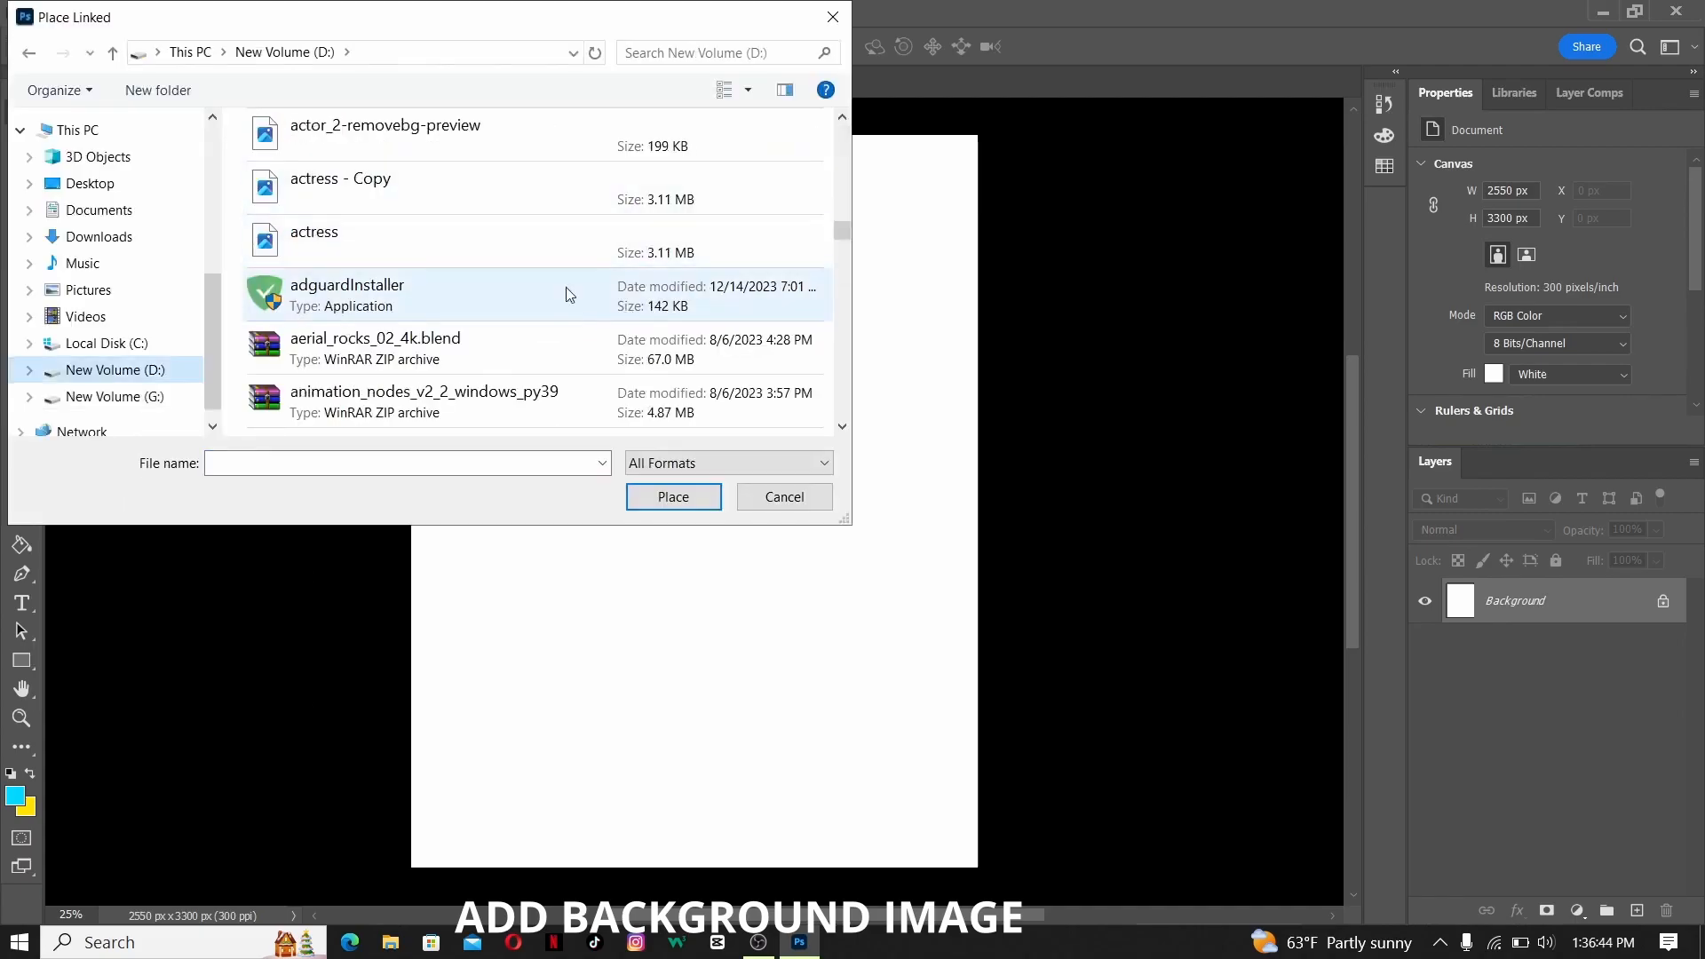
pyautogui.scroll(-2, 591, 326)
pyautogui.doubleClick(624, 204)
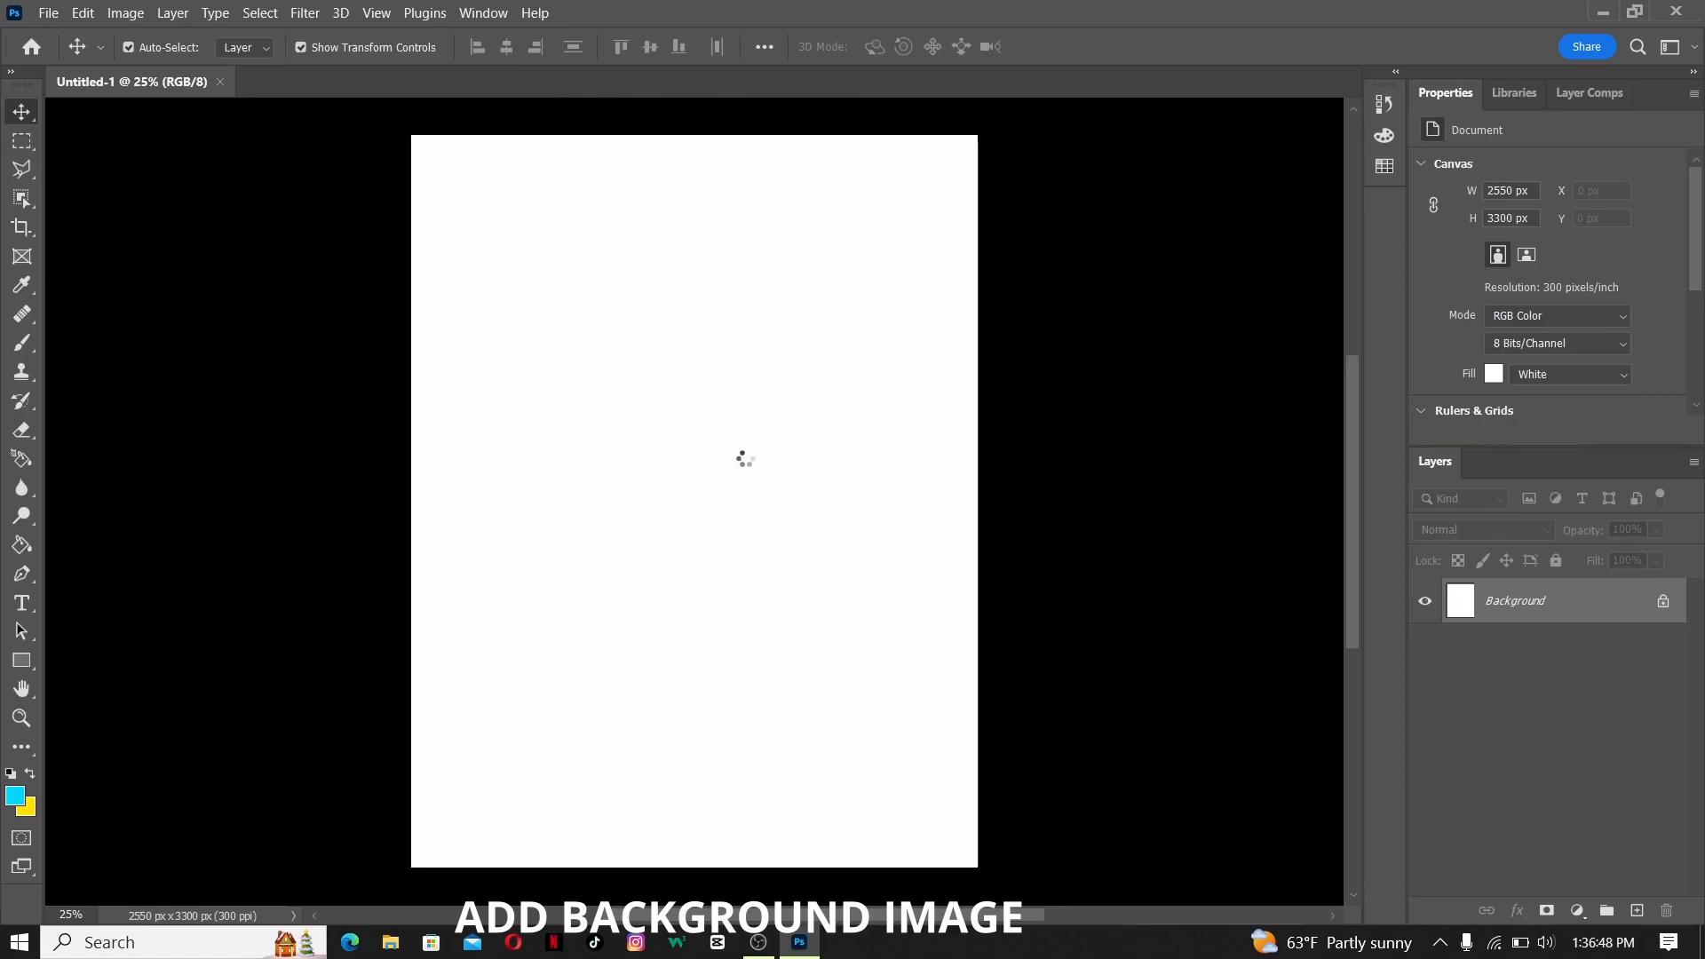
# - Scale the linked bg image to about 26% so it covers the whole canvas, and commit the placement
pyautogui.moveTo(970, 865); pyautogui.dragTo(1134, 944)
pyautogui.moveTo(914, 701); pyautogui.dragTo(932, 573)
pyautogui.scroll(10, 1286, 708)
pyautogui.scroll(-3, 877, 640)
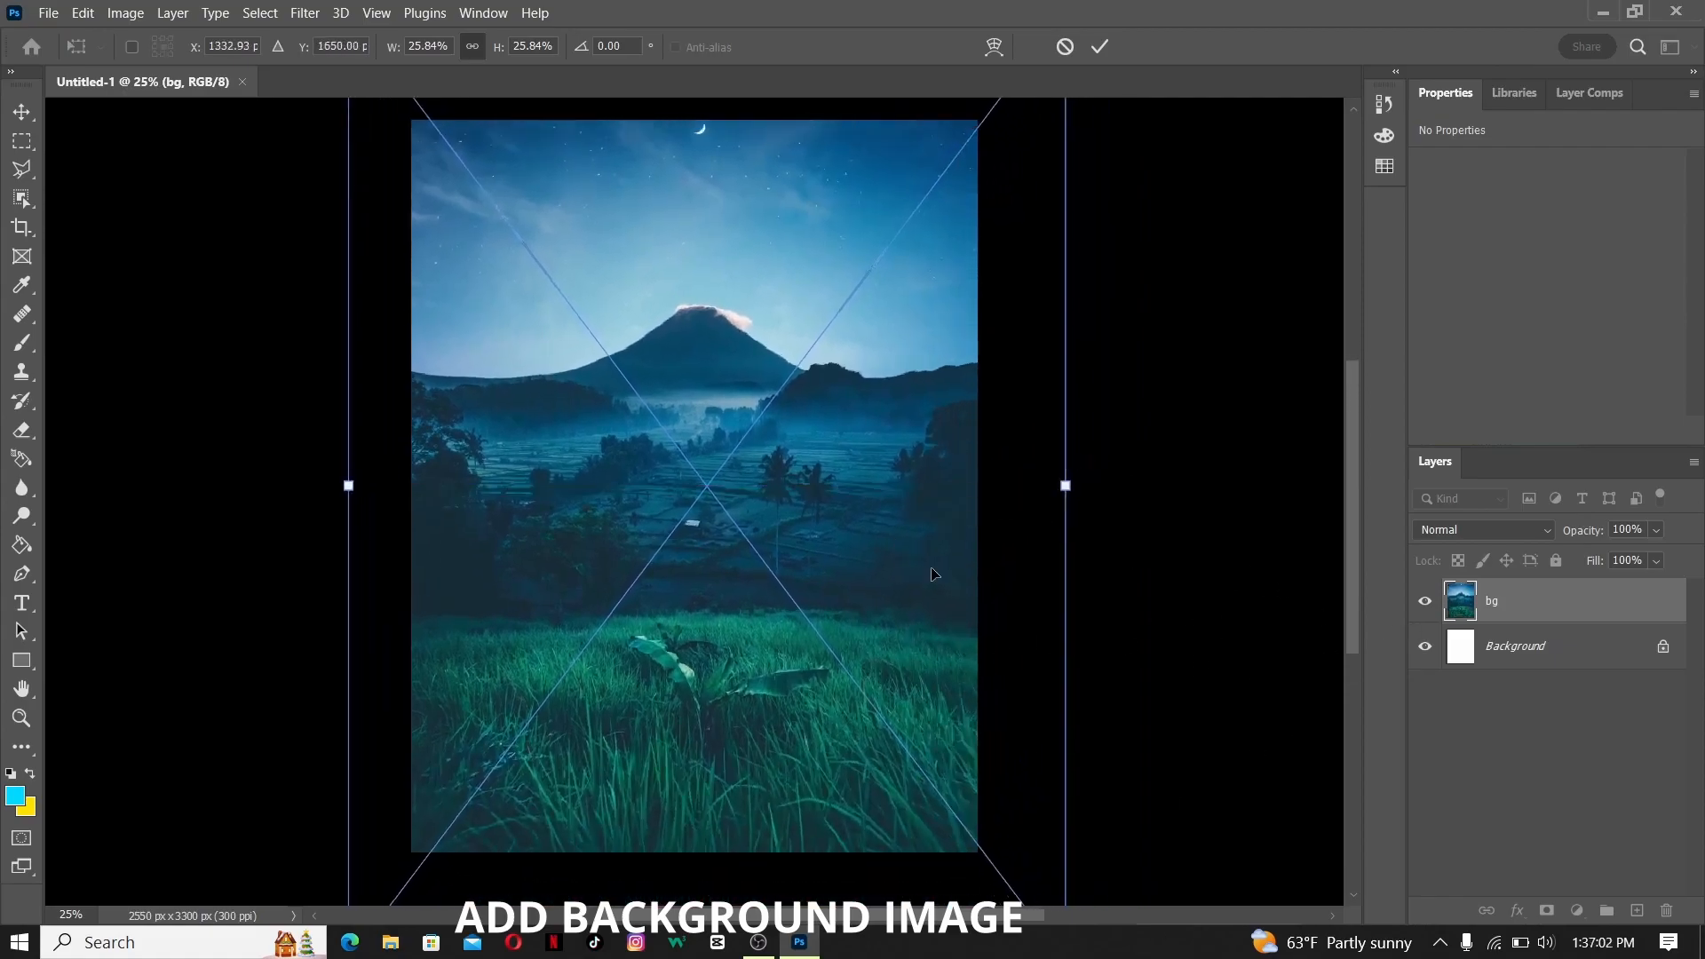
pyautogui.click(1099, 48)
pyautogui.moveTo(1138, 356); pyautogui.dragTo(1140, 448)
pyautogui.press('z')
pyautogui.moveTo(1045, 517); pyautogui.dragTo(1126, 507)
pyautogui.press('v')
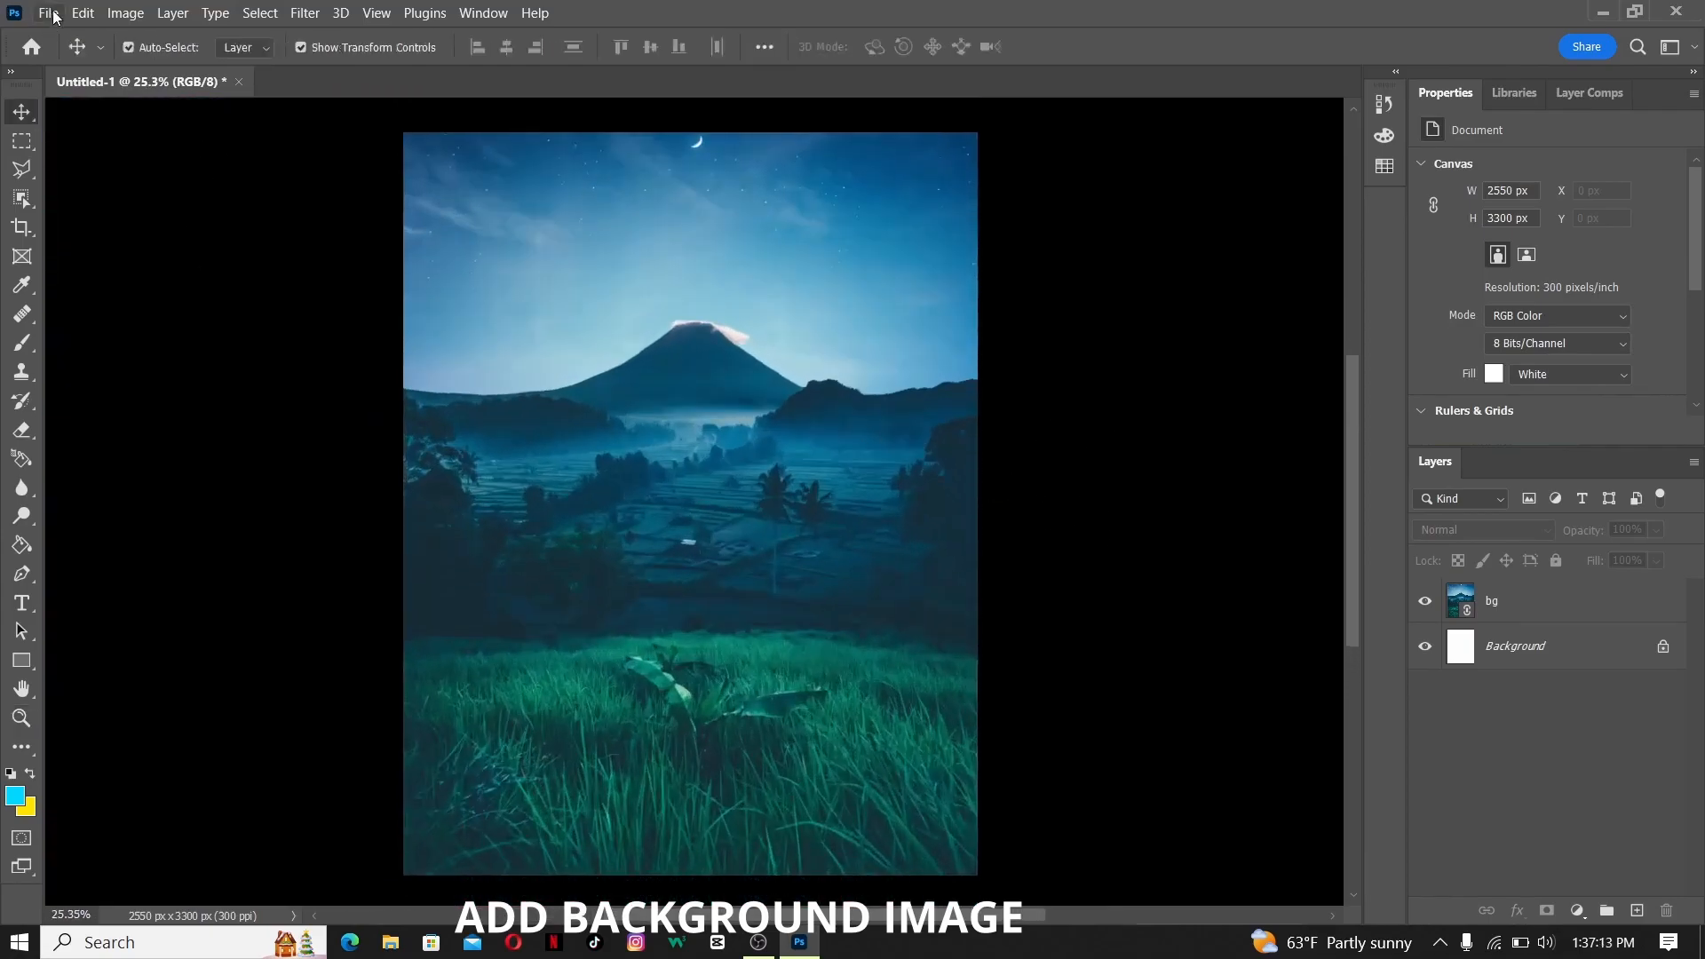
# - Place the actor-removebg-preview image as a linked smart object above the background
pyautogui.click(48, 13)
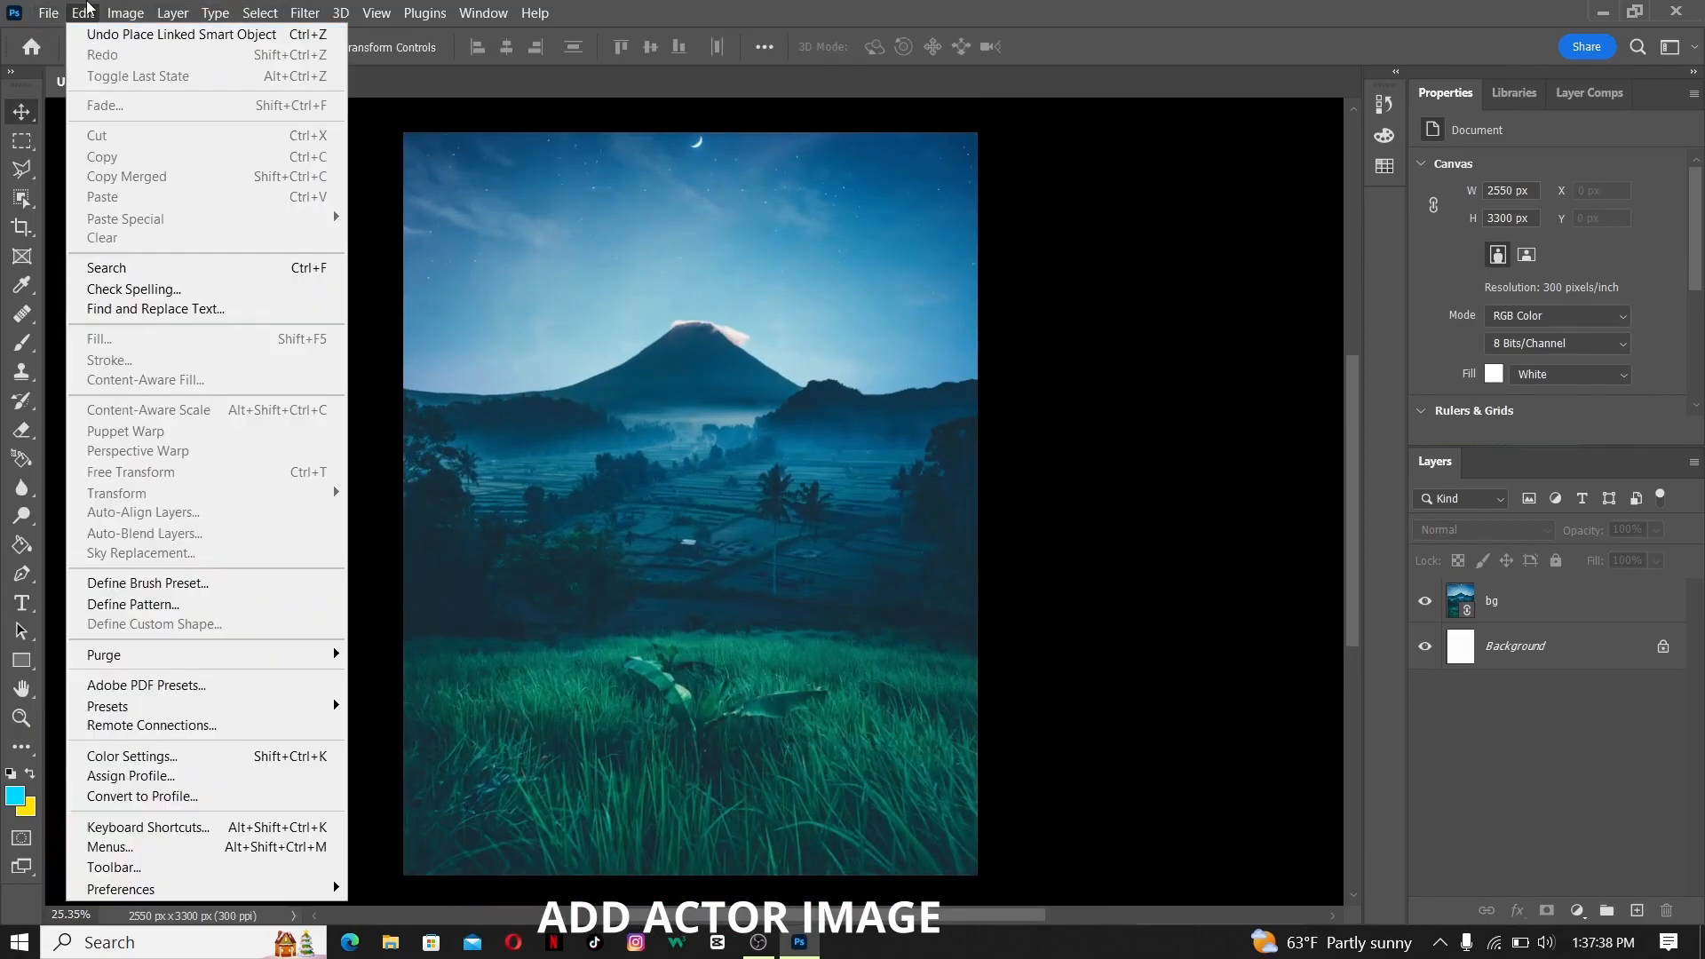
pyautogui.click(123, 472)
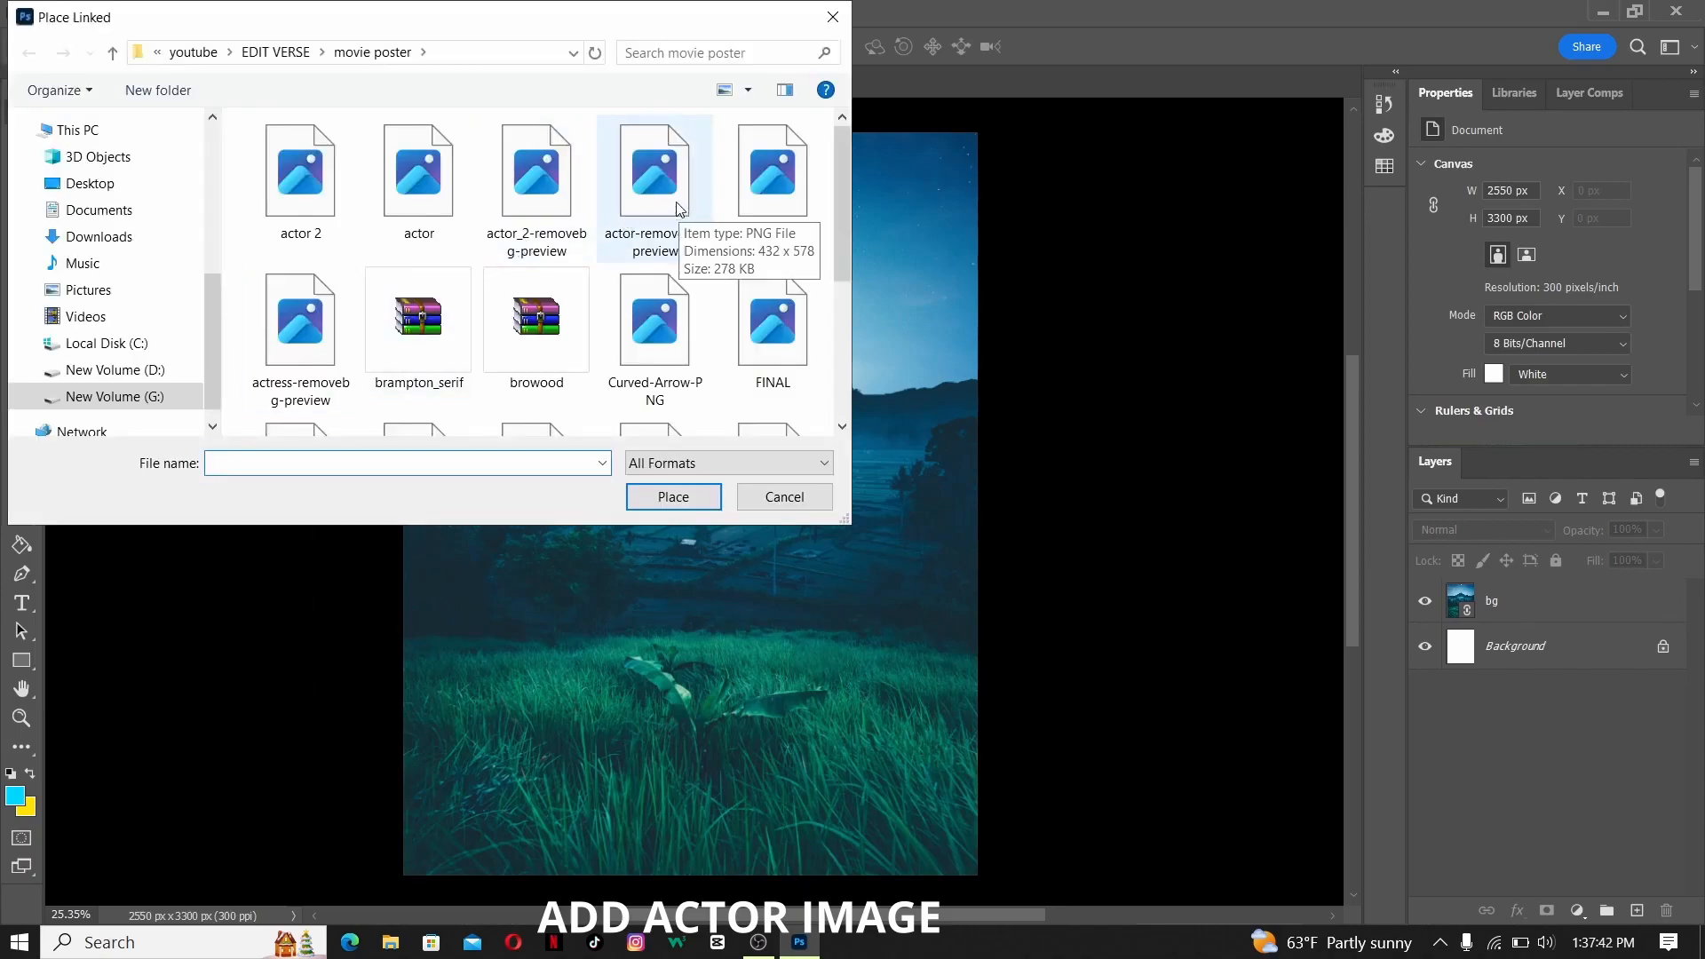
pyautogui.click(681, 214)
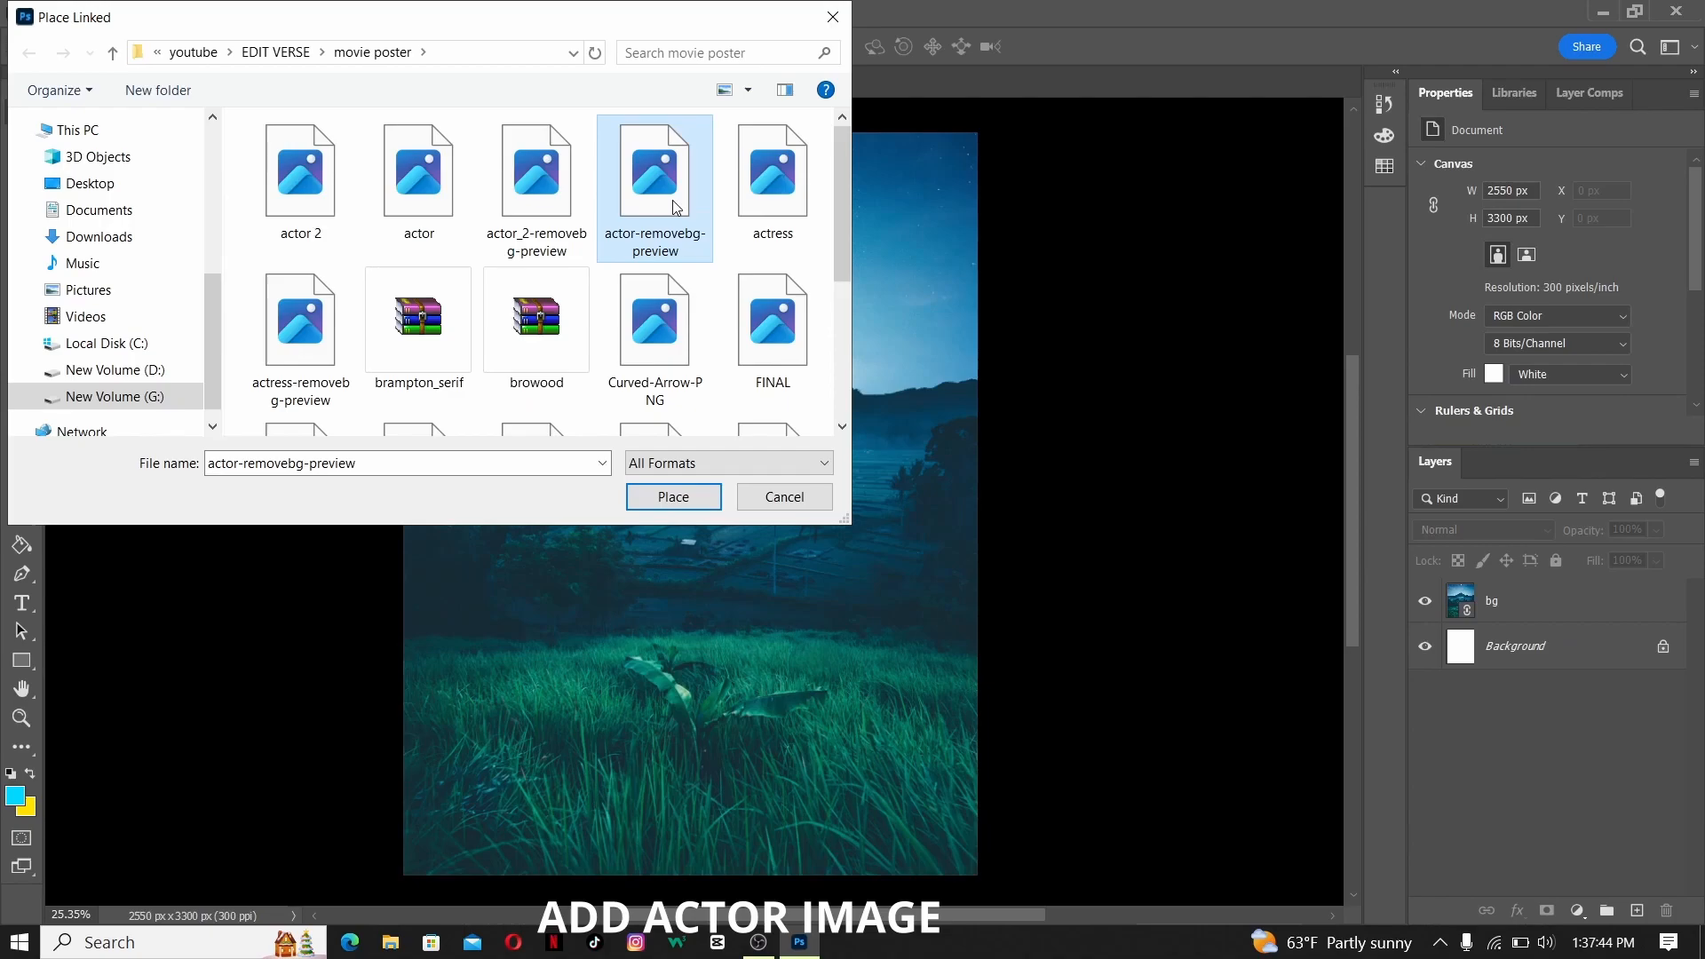
pyautogui.doubleClick(672, 199)
# - Scale the actor cut-out to about 93%, position it near the canvas centre above the grass, and commit the transform
pyautogui.moveTo(893, 773); pyautogui.dragTo(913, 735)
pyautogui.moveTo(813, 623); pyautogui.dragTo(770, 564)
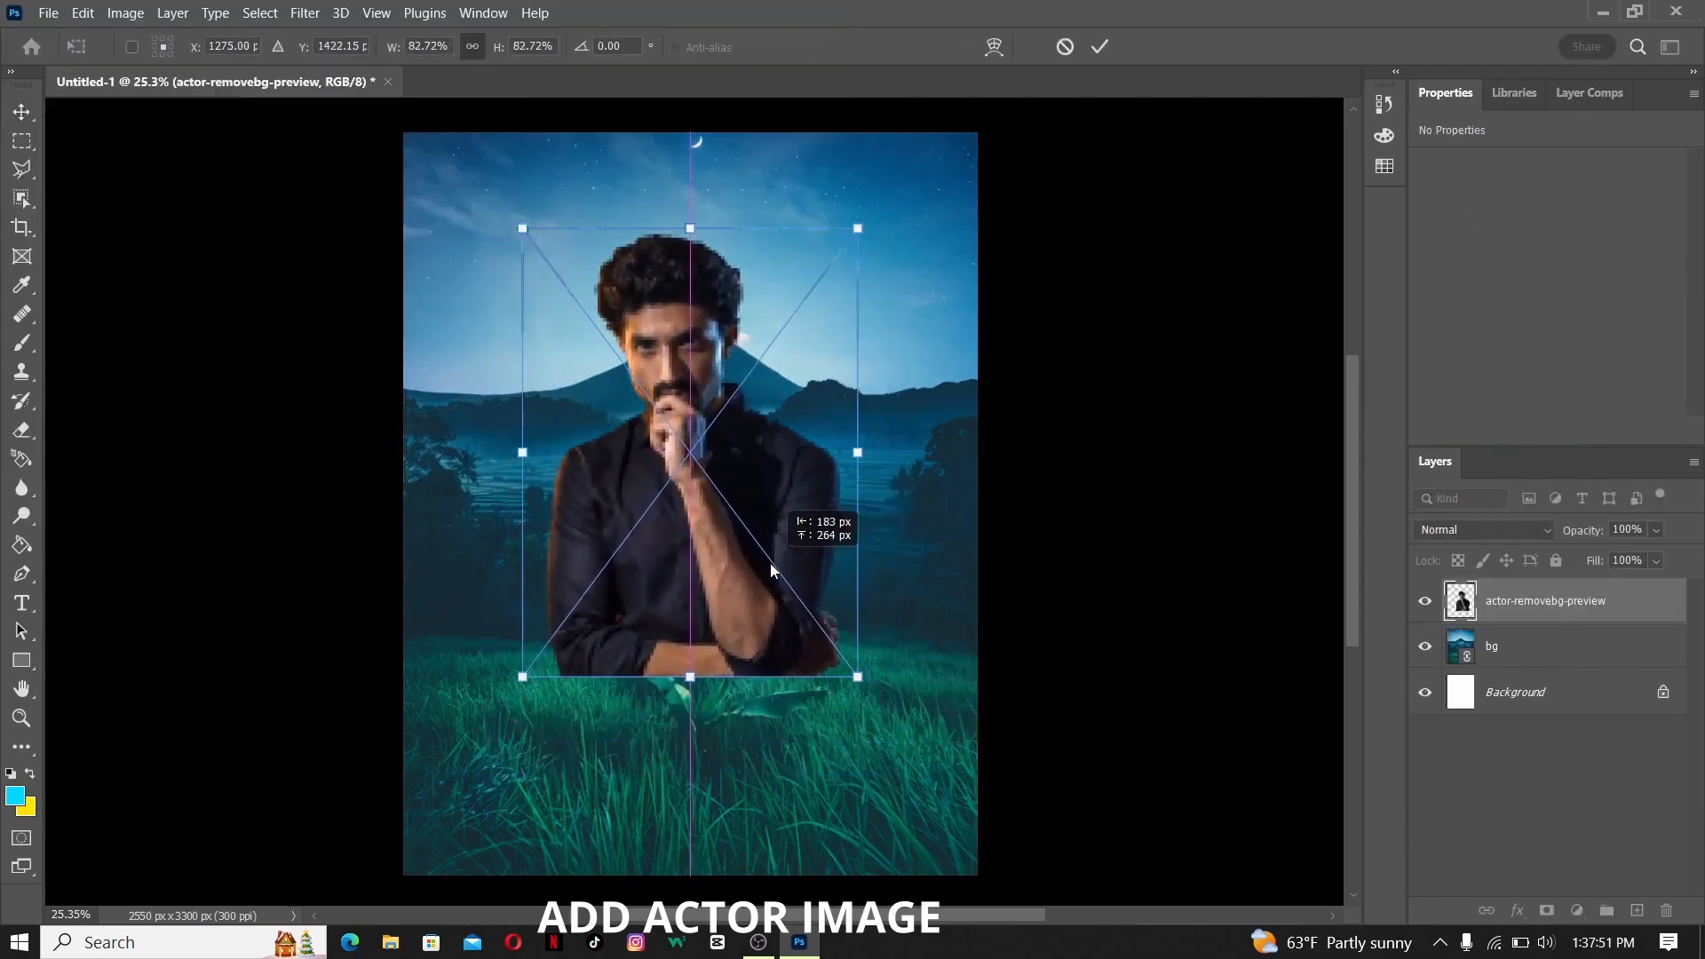
pyautogui.moveTo(860, 679); pyautogui.dragTo(917, 755)
pyautogui.moveTo(791, 650); pyautogui.dragTo(771, 598)
pyautogui.moveTo(896, 706); pyautogui.dragTo(879, 681)
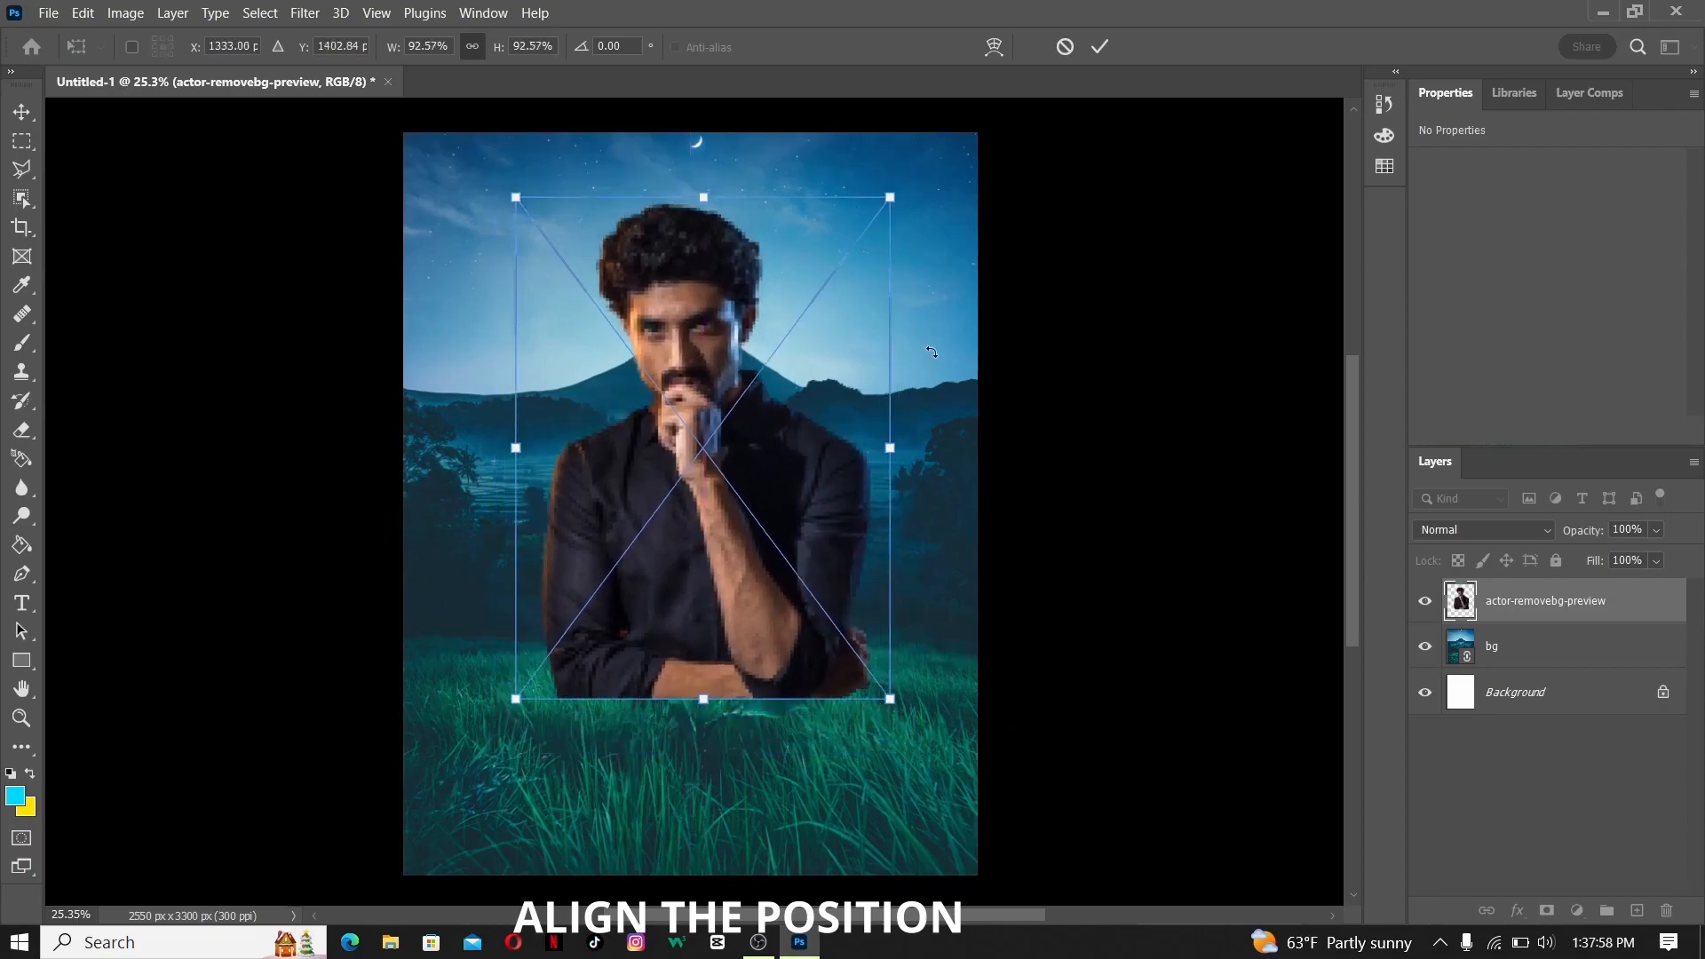
pyautogui.click(1099, 47)
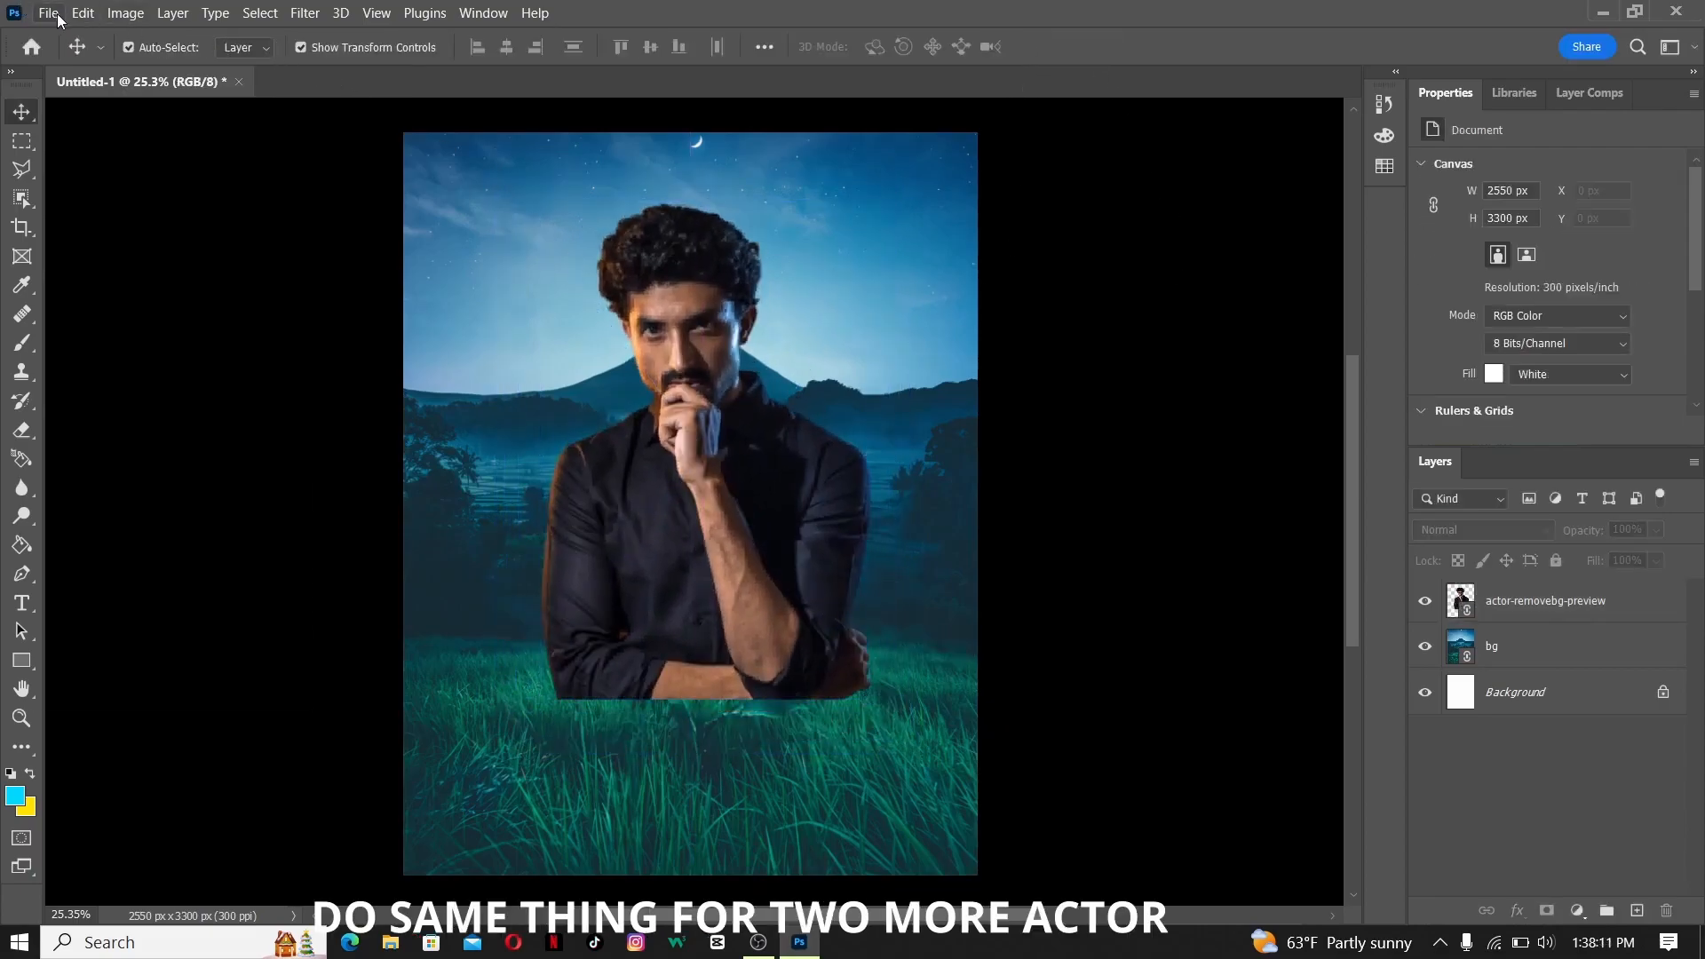
# - Place the kid-removebg-preview image as a linked smart object
pyautogui.click(48, 13)
pyautogui.click(143, 472)
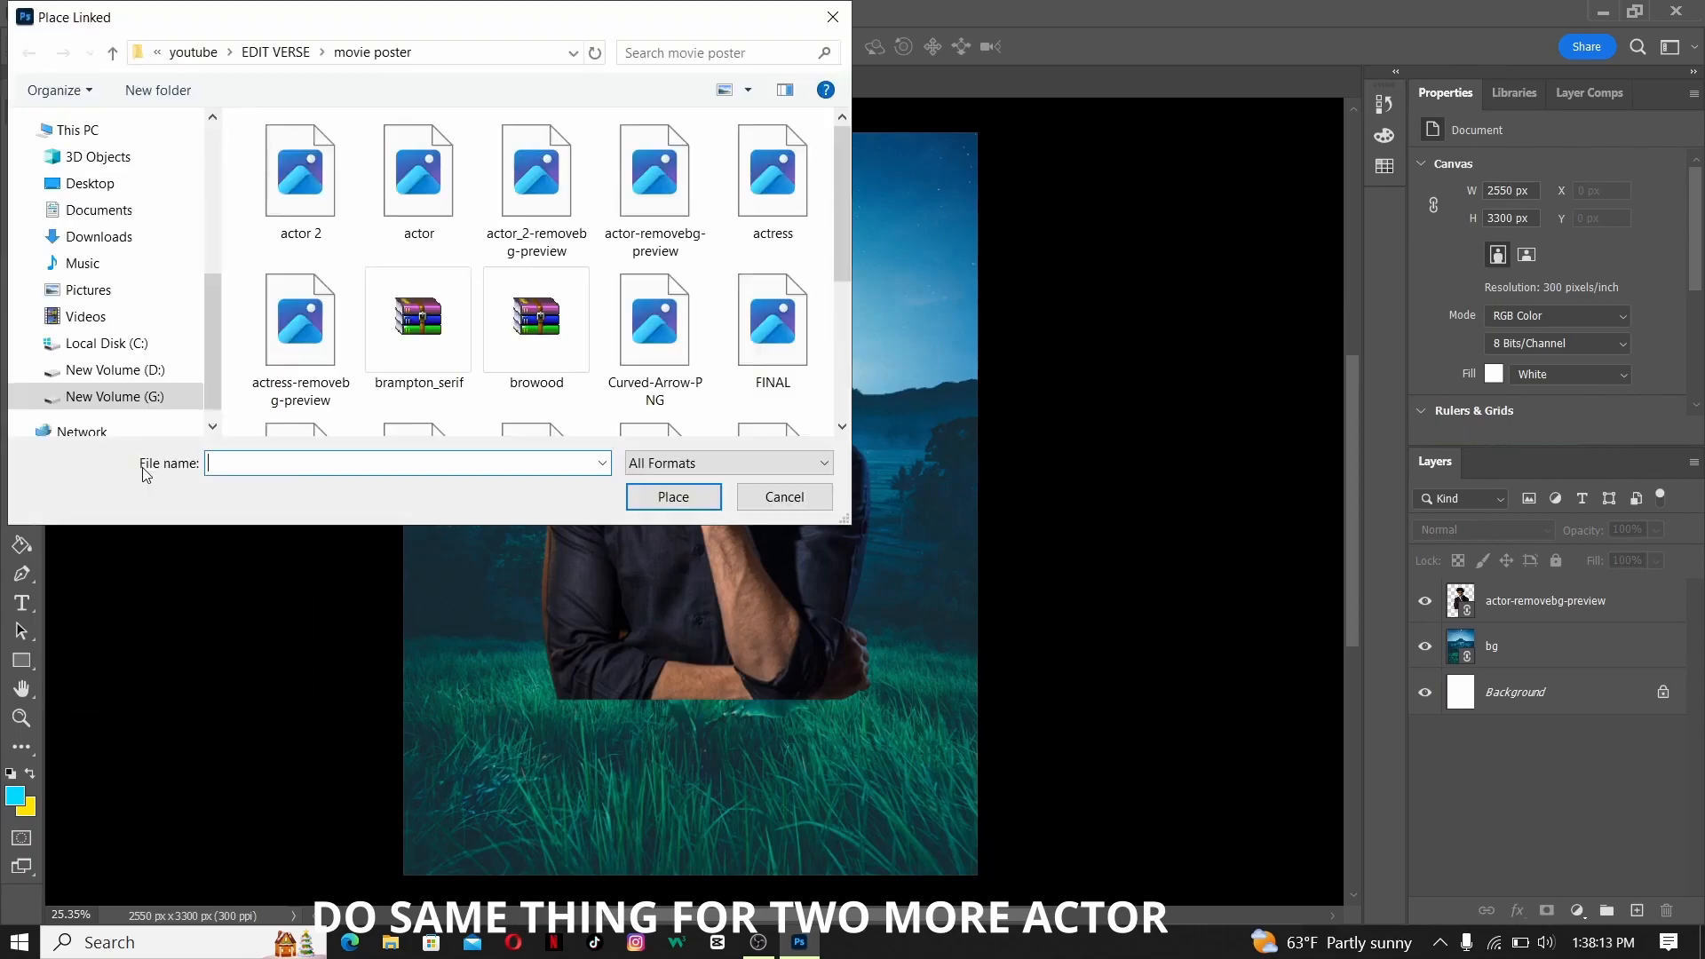
pyautogui.scroll(-2, 675, 263)
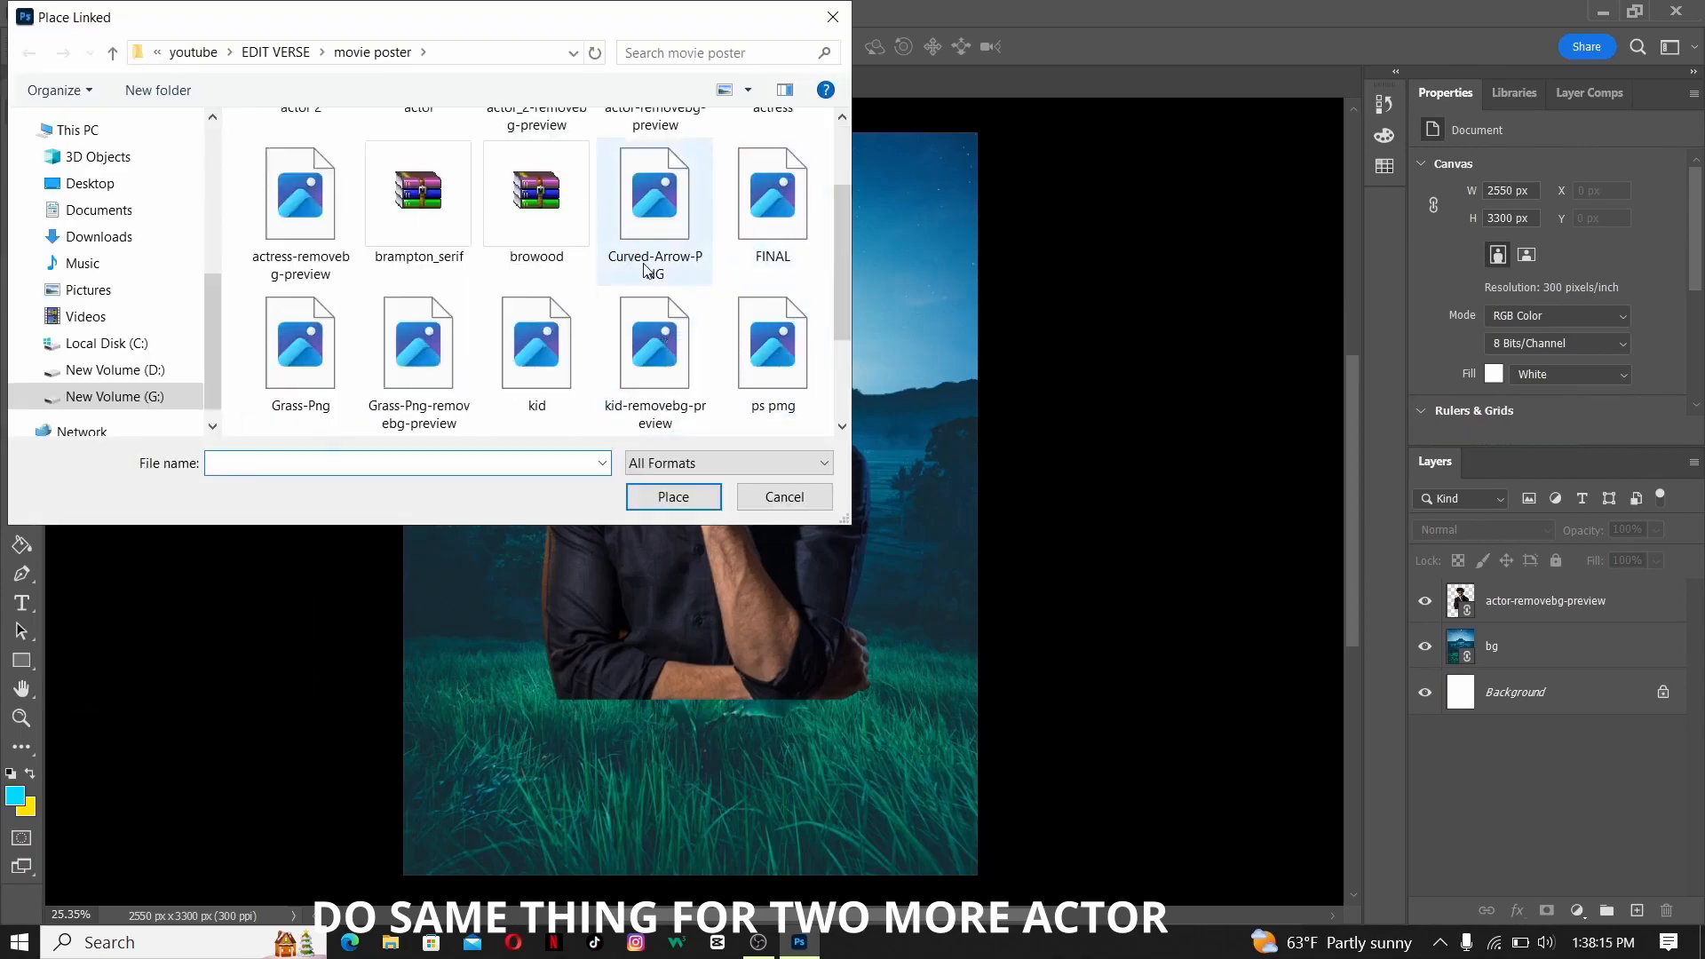
pyautogui.scroll(-2, 645, 270)
pyautogui.doubleClick(656, 197)
# - Resize the kid cut-out to about 1056 × 2052 px at the canvas's left edge and put its layer below the actor layer
pyautogui.moveTo(767, 586); pyautogui.dragTo(518, 540)
pyautogui.moveTo(659, 734); pyautogui.dragTo(579, 616)
pyautogui.moveTo(530, 552); pyautogui.dragTo(571, 613)
pyautogui.moveTo(621, 678); pyautogui.dragTo(681, 765)
pyautogui.moveTo(613, 667); pyautogui.dragTo(620, 619)
pyautogui.moveTo(689, 720); pyautogui.dragTo(651, 667)
pyautogui.moveTo(519, 598); pyautogui.dragTo(531, 630)
pyautogui.moveTo(1503, 651); pyautogui.dragTo(1498, 586)
pyautogui.moveTo(481, 430); pyautogui.dragTo(469, 429)
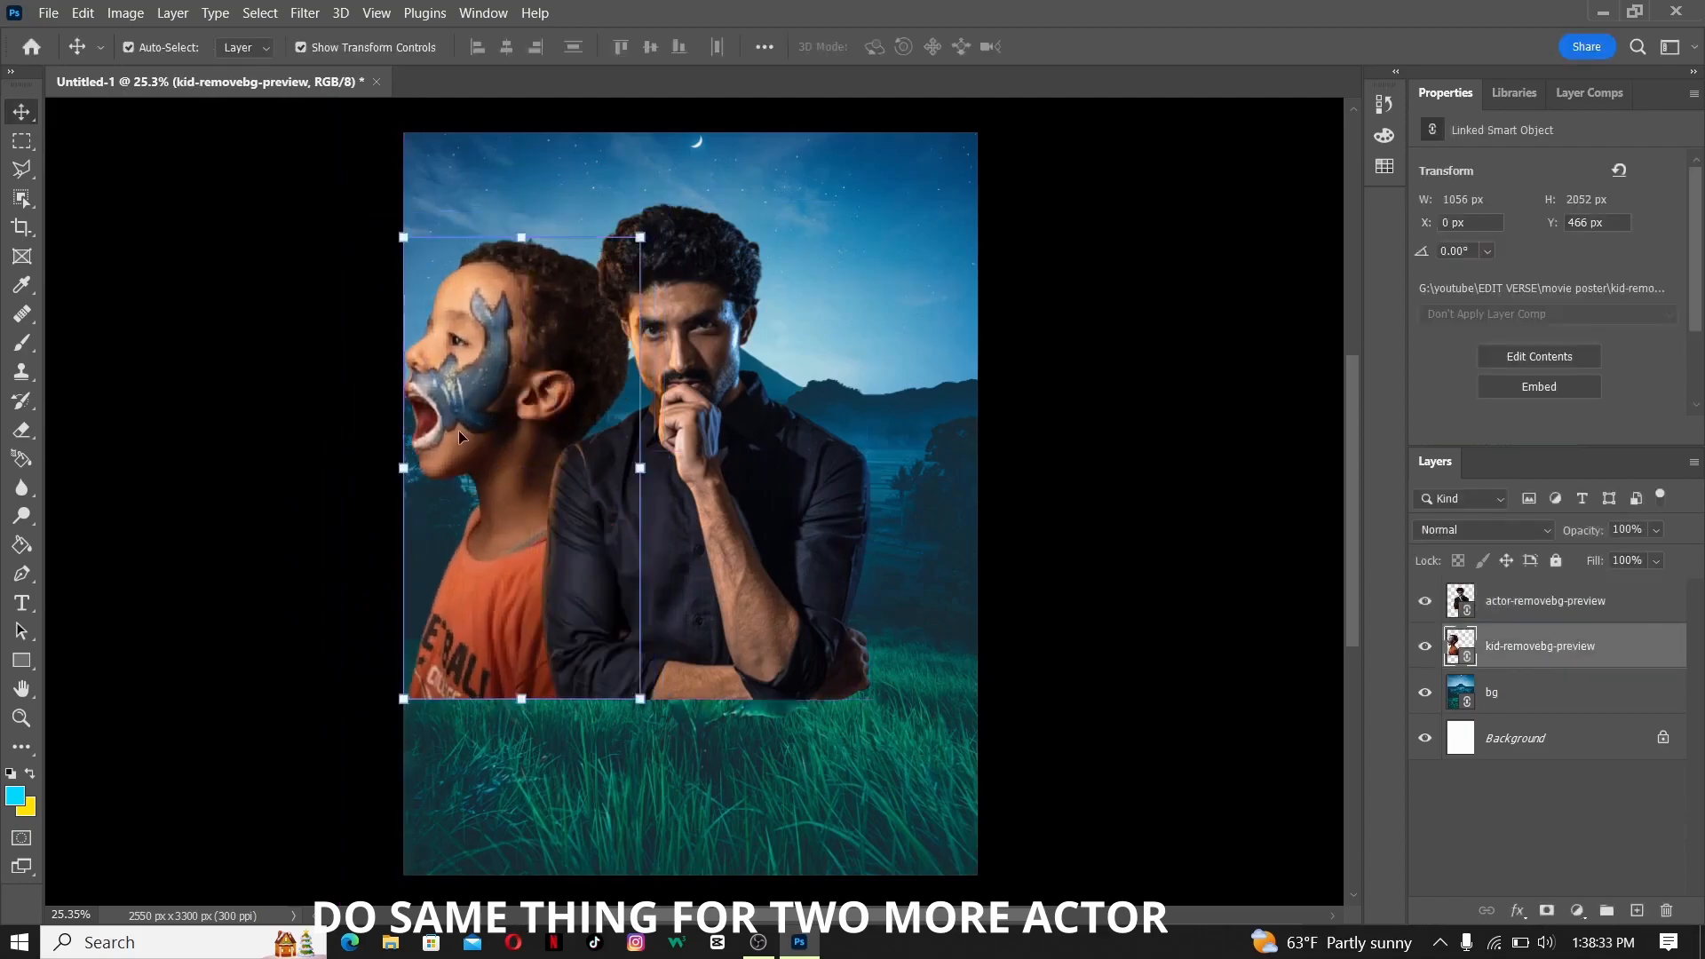
# - Place the actress-removebg-preview image as a linked smart object
pyautogui.click(48, 13)
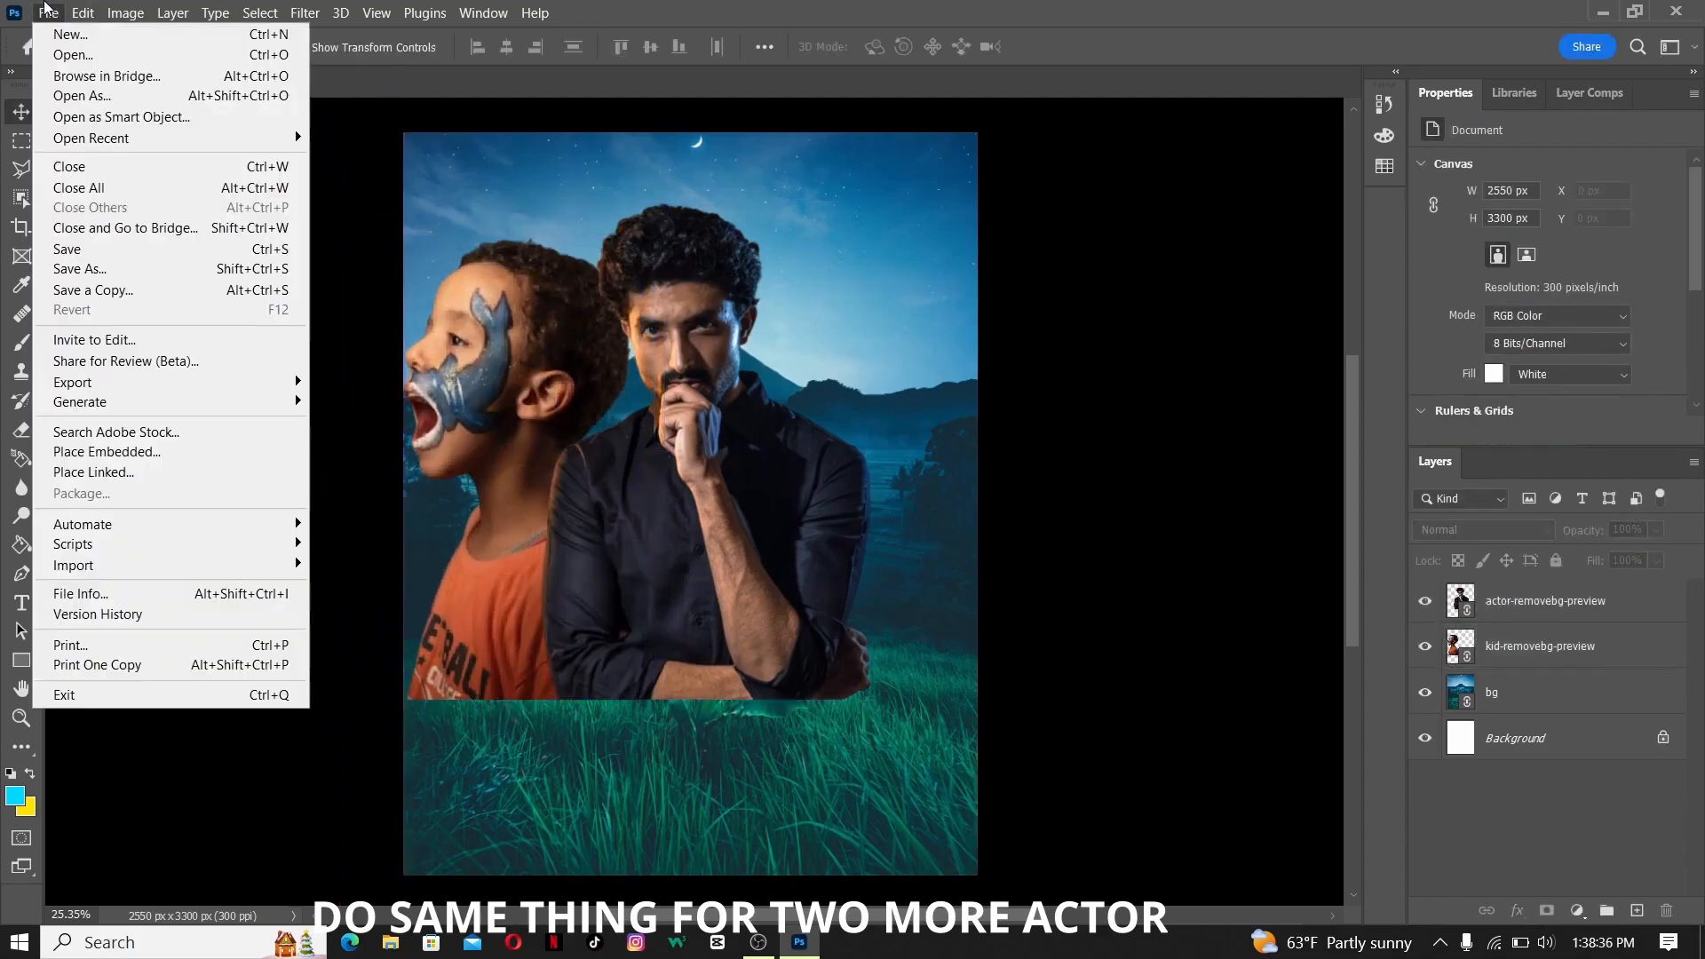
pyautogui.click(167, 475)
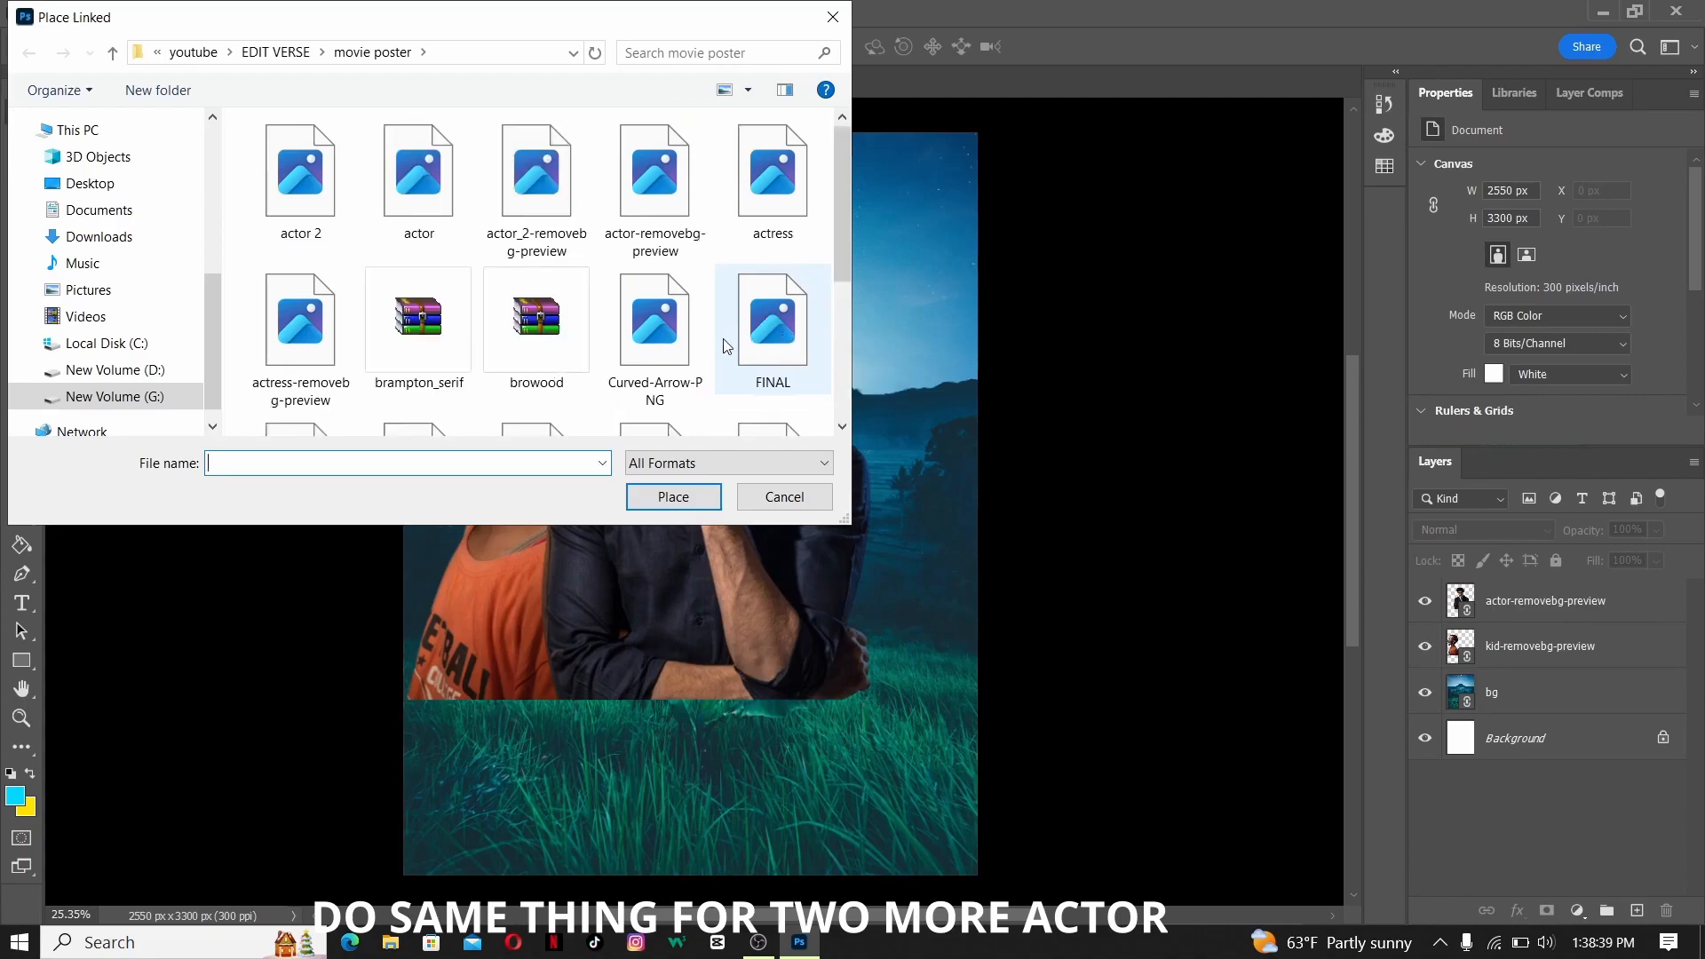
pyautogui.doubleClick(323, 364)
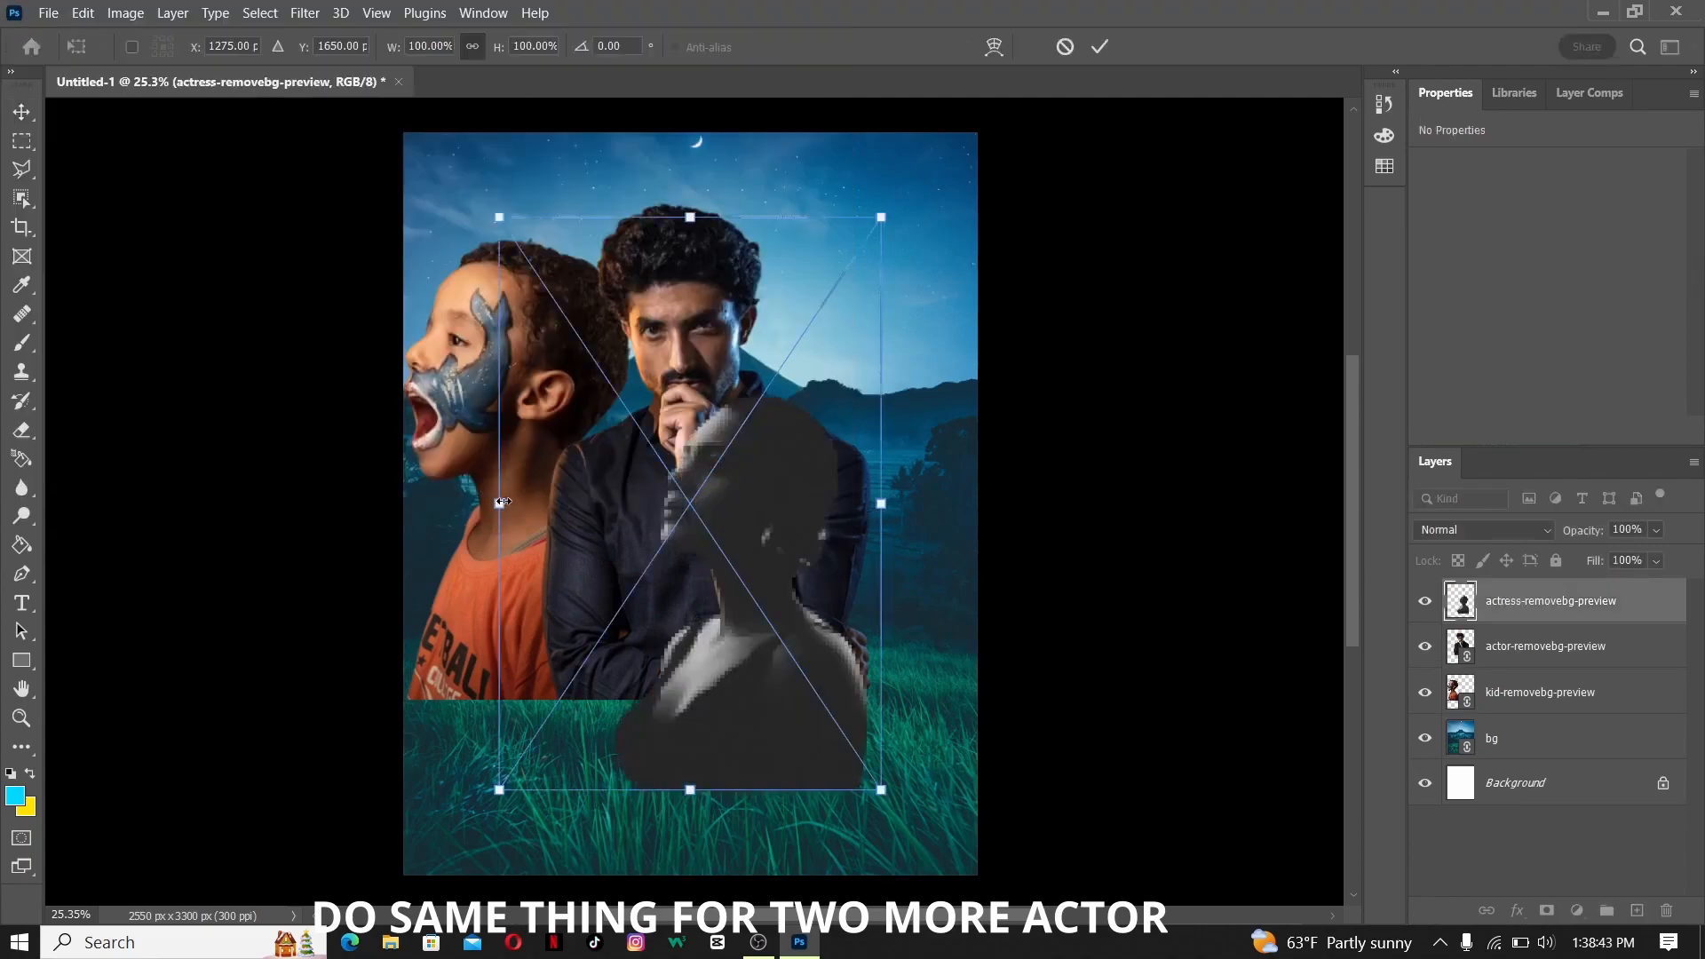
# - Scale the actress cut-out to 85%, flip it horizontally, and rotate it nearly upright
pyautogui.moveTo(502, 501); pyautogui.dragTo(663, 506)
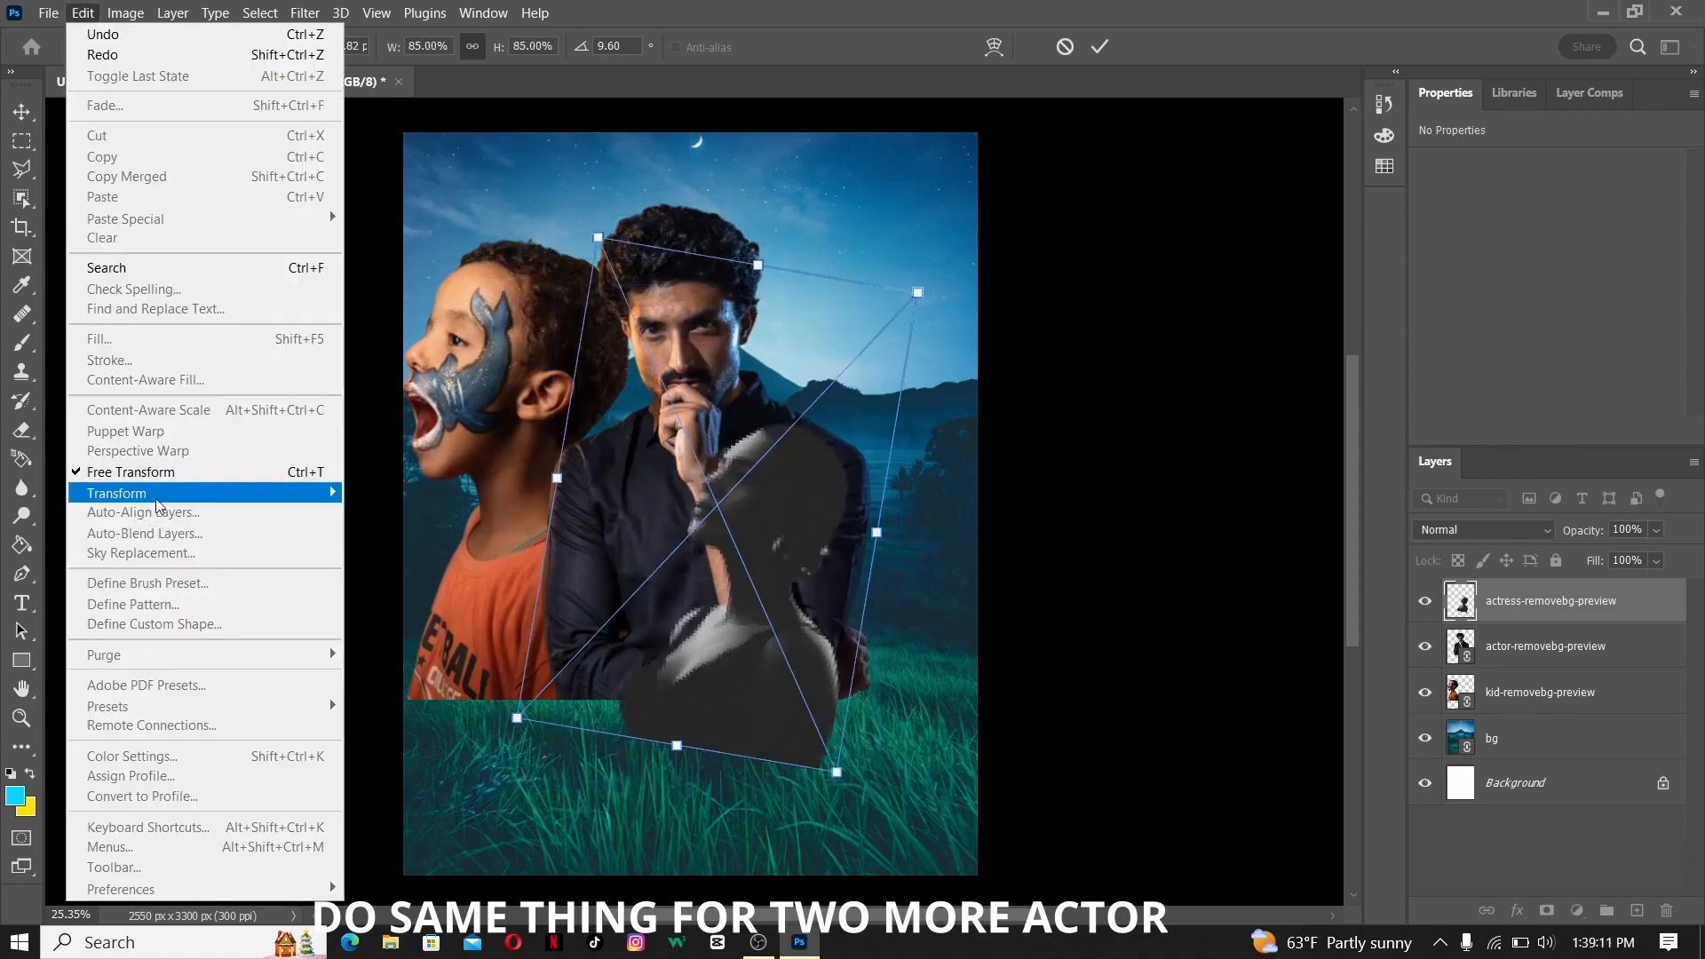
pyautogui.moveTo(156, 496)
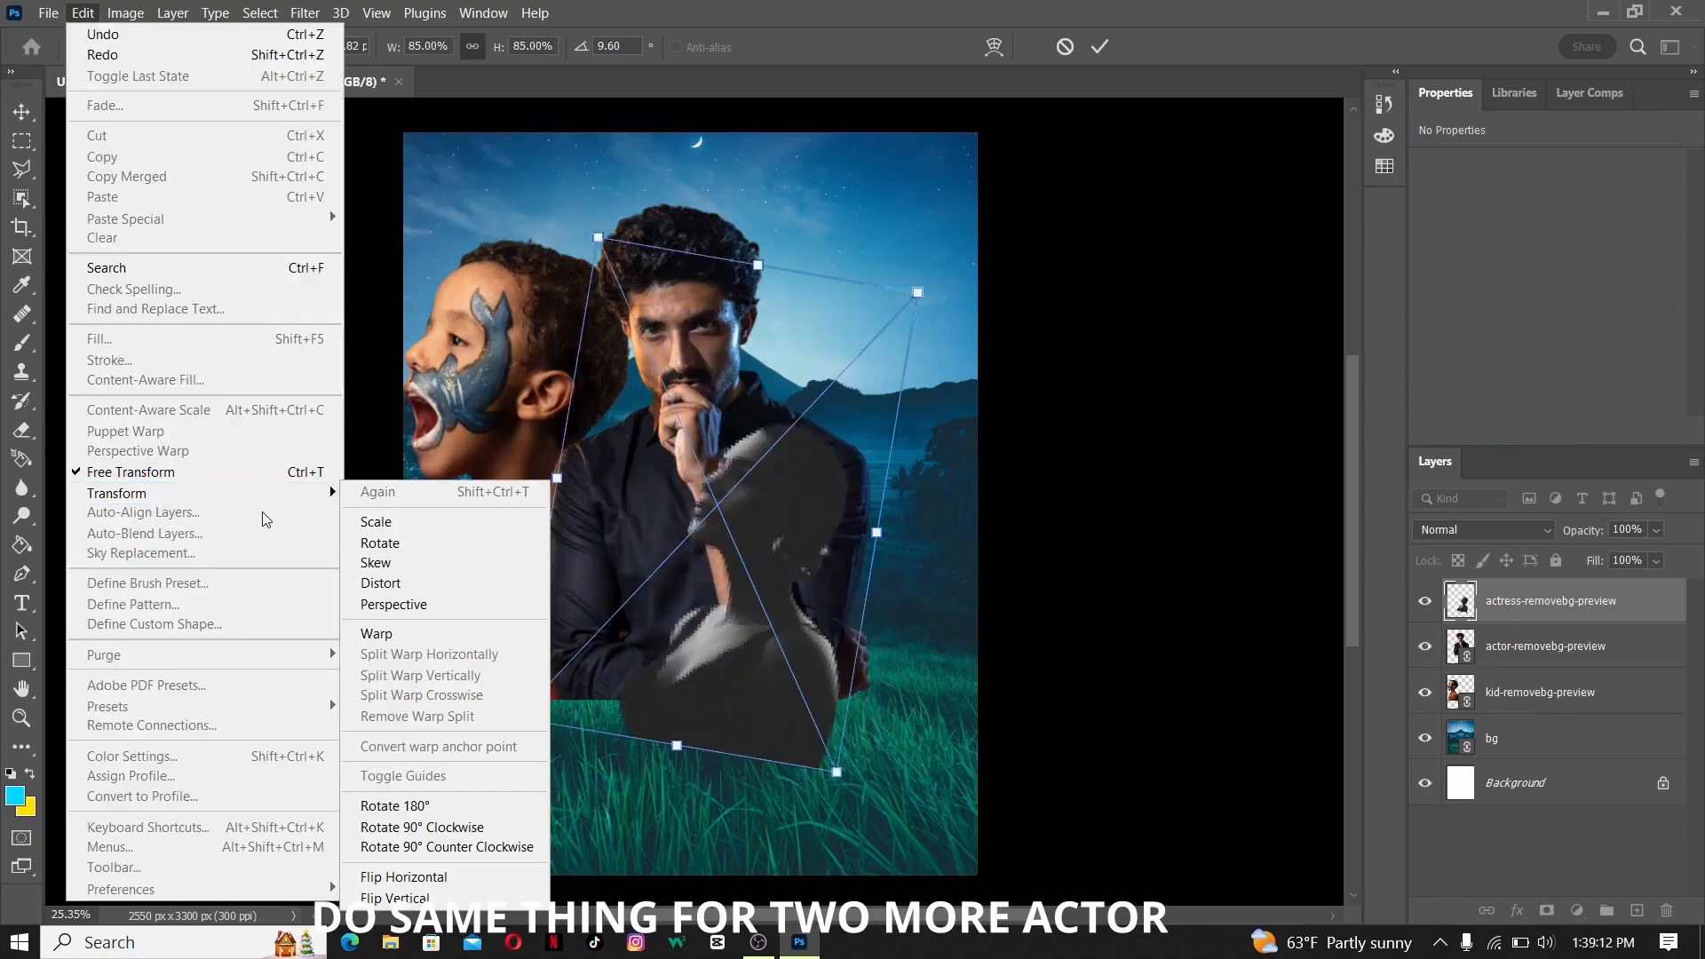
pyautogui.click(449, 881)
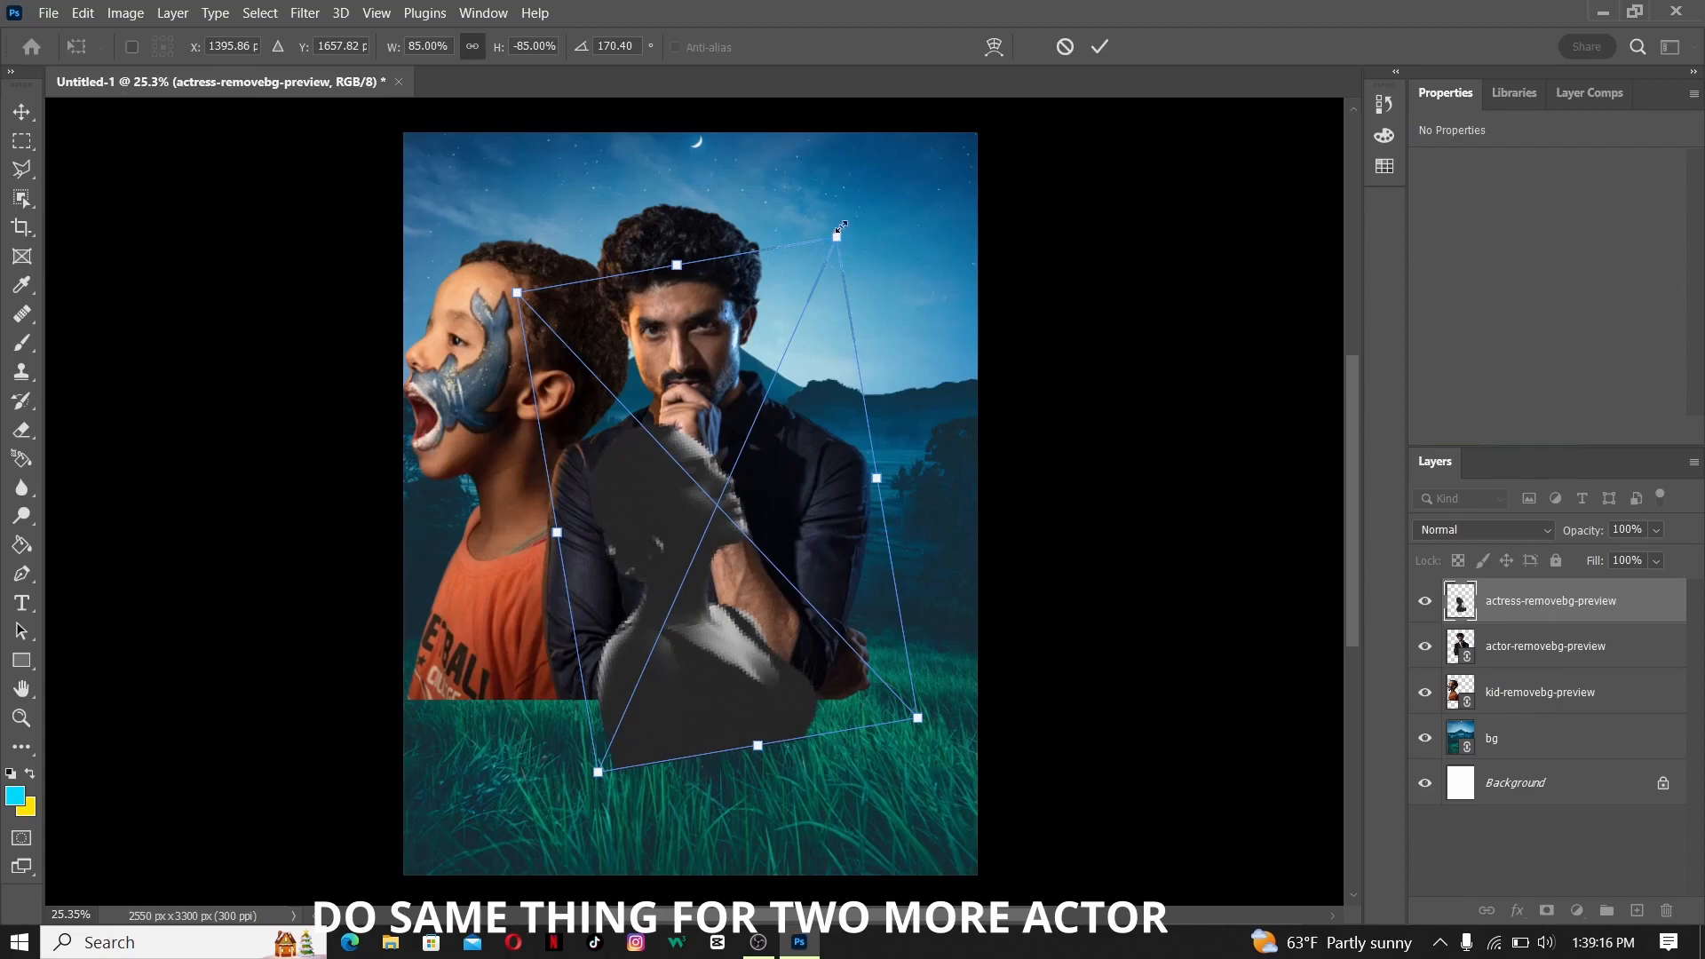
pyautogui.moveTo(842, 219); pyautogui.dragTo(890, 262)
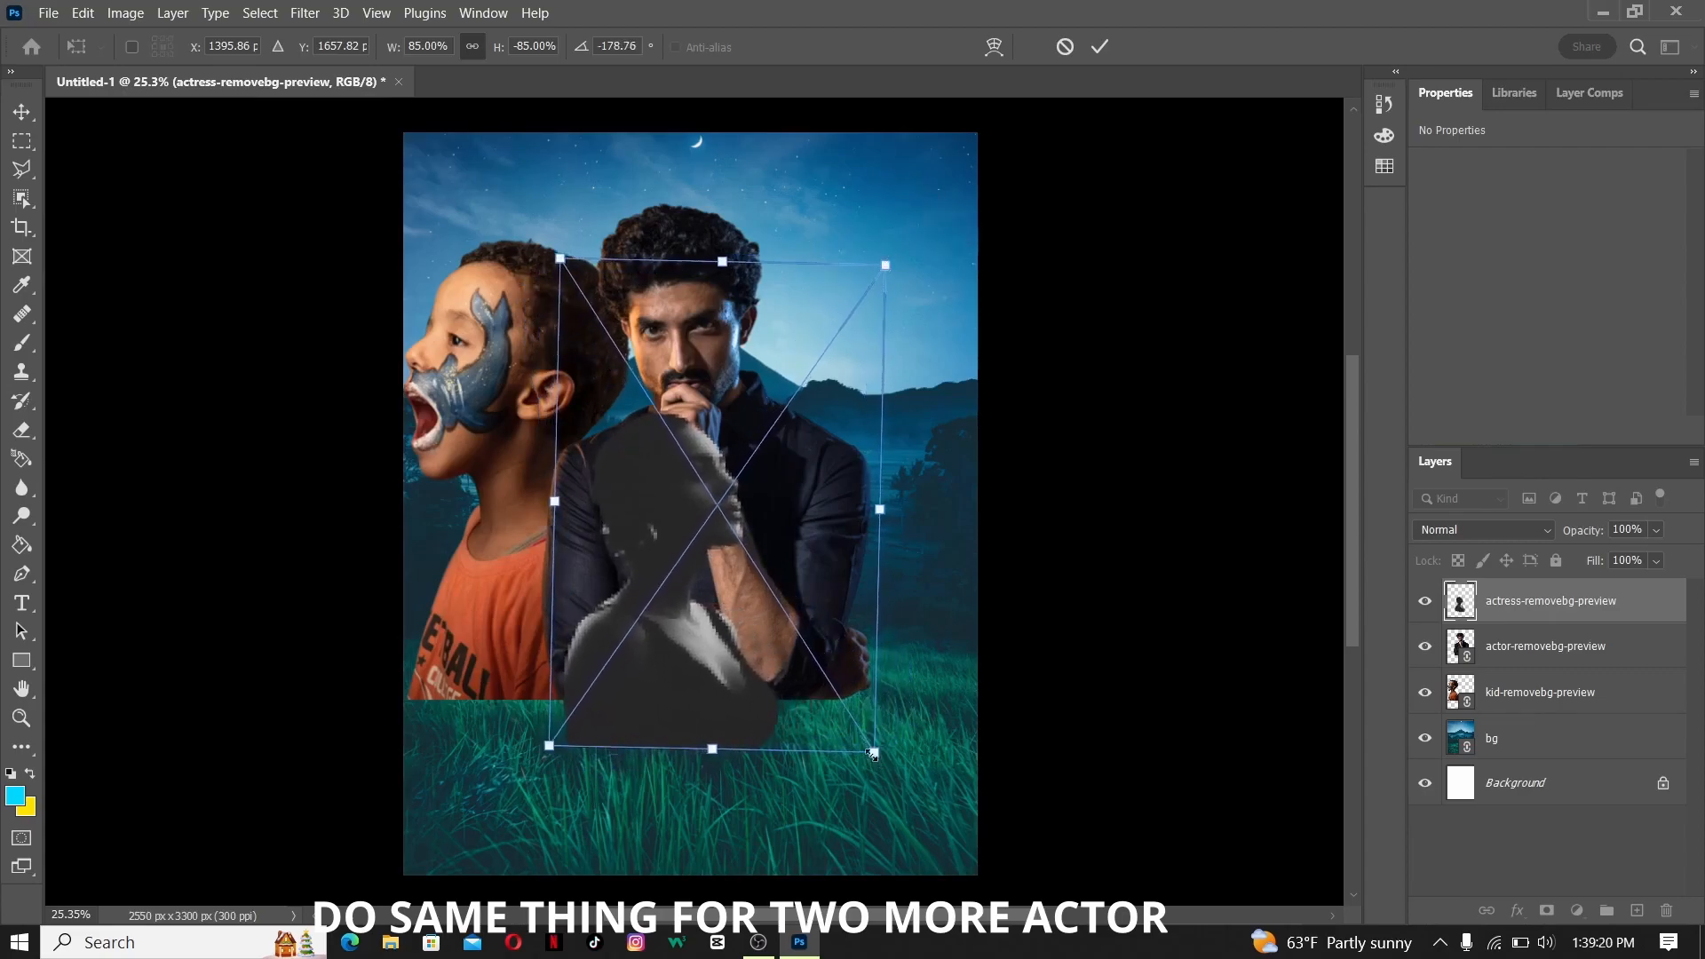
# - Resize the actress cut-out, position it to the actor's right facing outward, and move its layer below the actor layer
pyautogui.moveTo(872, 755); pyautogui.dragTo(944, 815)
pyautogui.moveTo(717, 687); pyautogui.dragTo(858, 492)
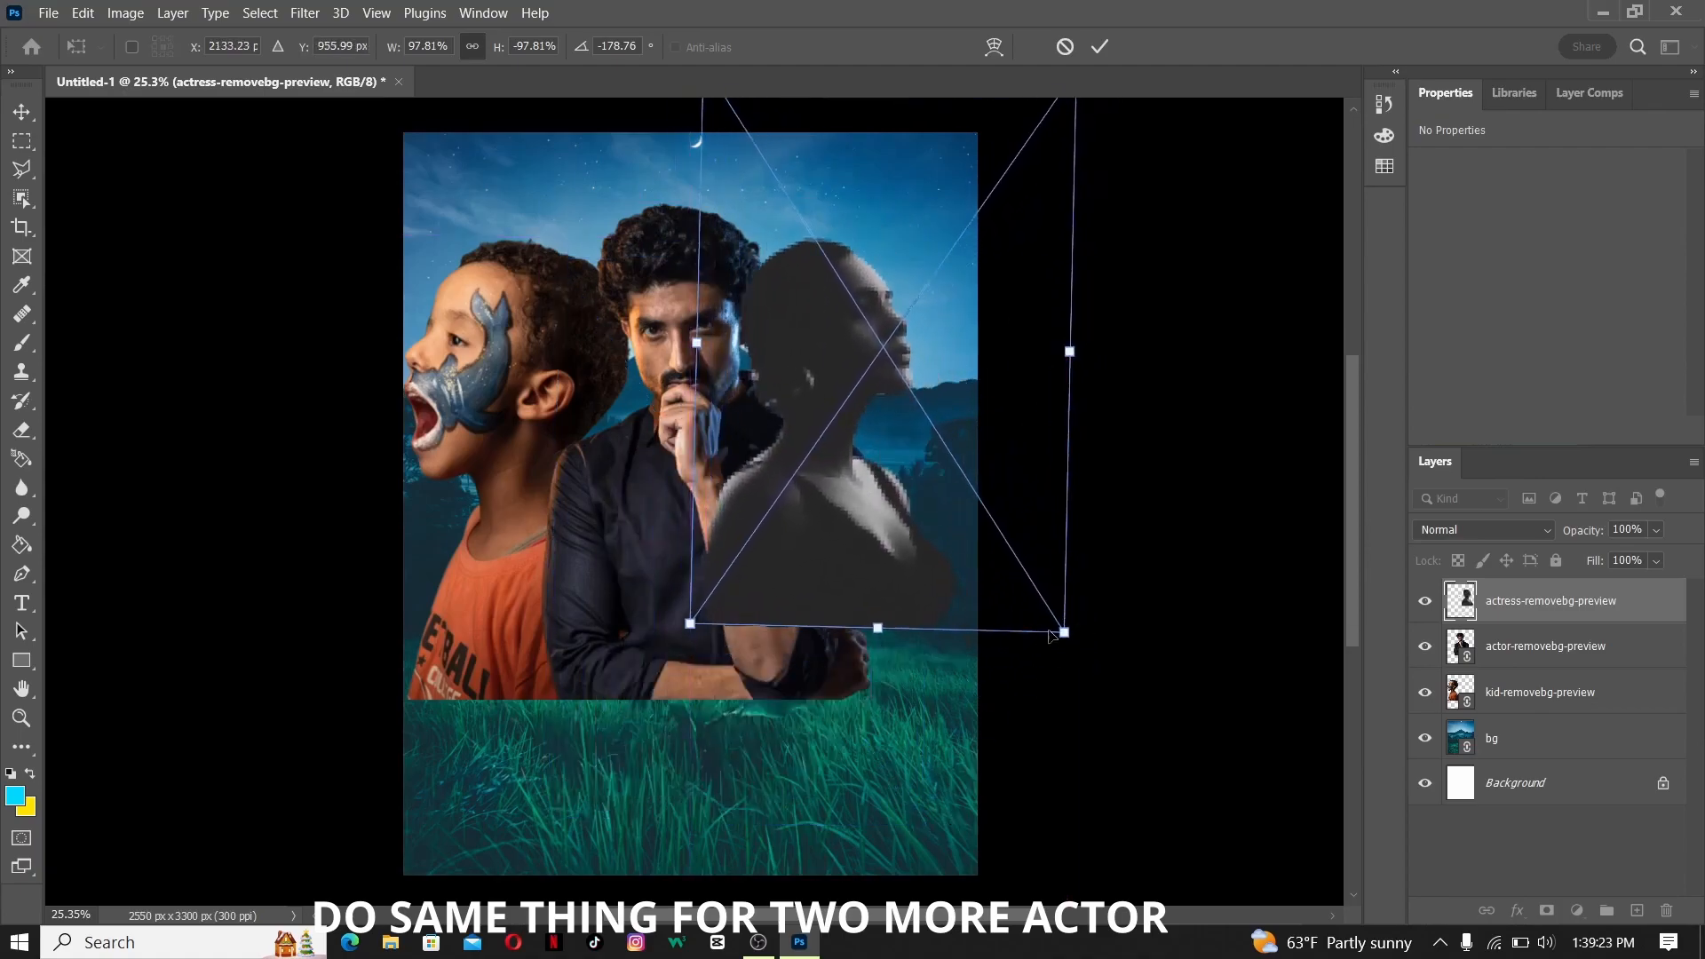
pyautogui.moveTo(1064, 632); pyautogui.dragTo(1151, 762)
pyautogui.moveTo(978, 626); pyautogui.dragTo(931, 532)
pyautogui.moveTo(1102, 664); pyautogui.dragTo(1039, 563)
pyautogui.moveTo(840, 422); pyautogui.dragTo(922, 519)
pyautogui.moveTo(1110, 651); pyautogui.dragTo(998, 569)
pyautogui.press('Return')
pyautogui.moveTo(1543, 596); pyautogui.dragTo(1545, 667)
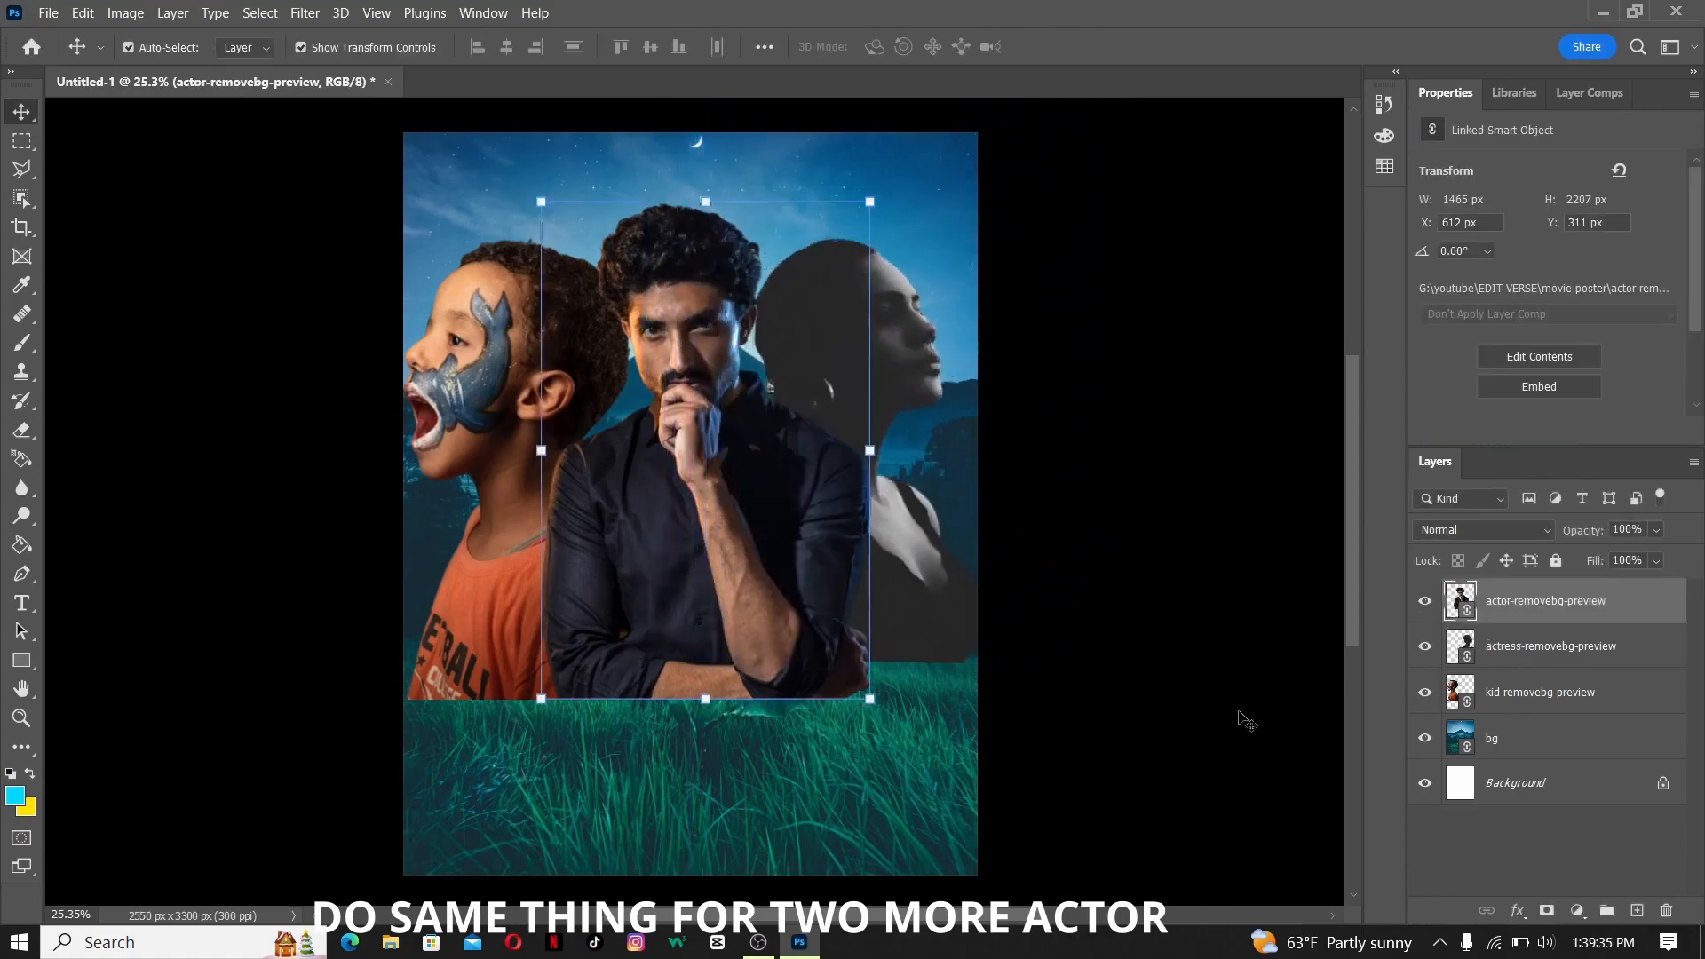
# - Nudge the actor up to about X 601, Y 256 px and enlarge the actress slightly to about 1247 × 1953 px
pyautogui.moveTo(725, 568)
pyautogui.mouseDown()
pyautogui.moveTo(739, 550)
pyautogui.moveTo(723, 552)
pyautogui.mouseUp()
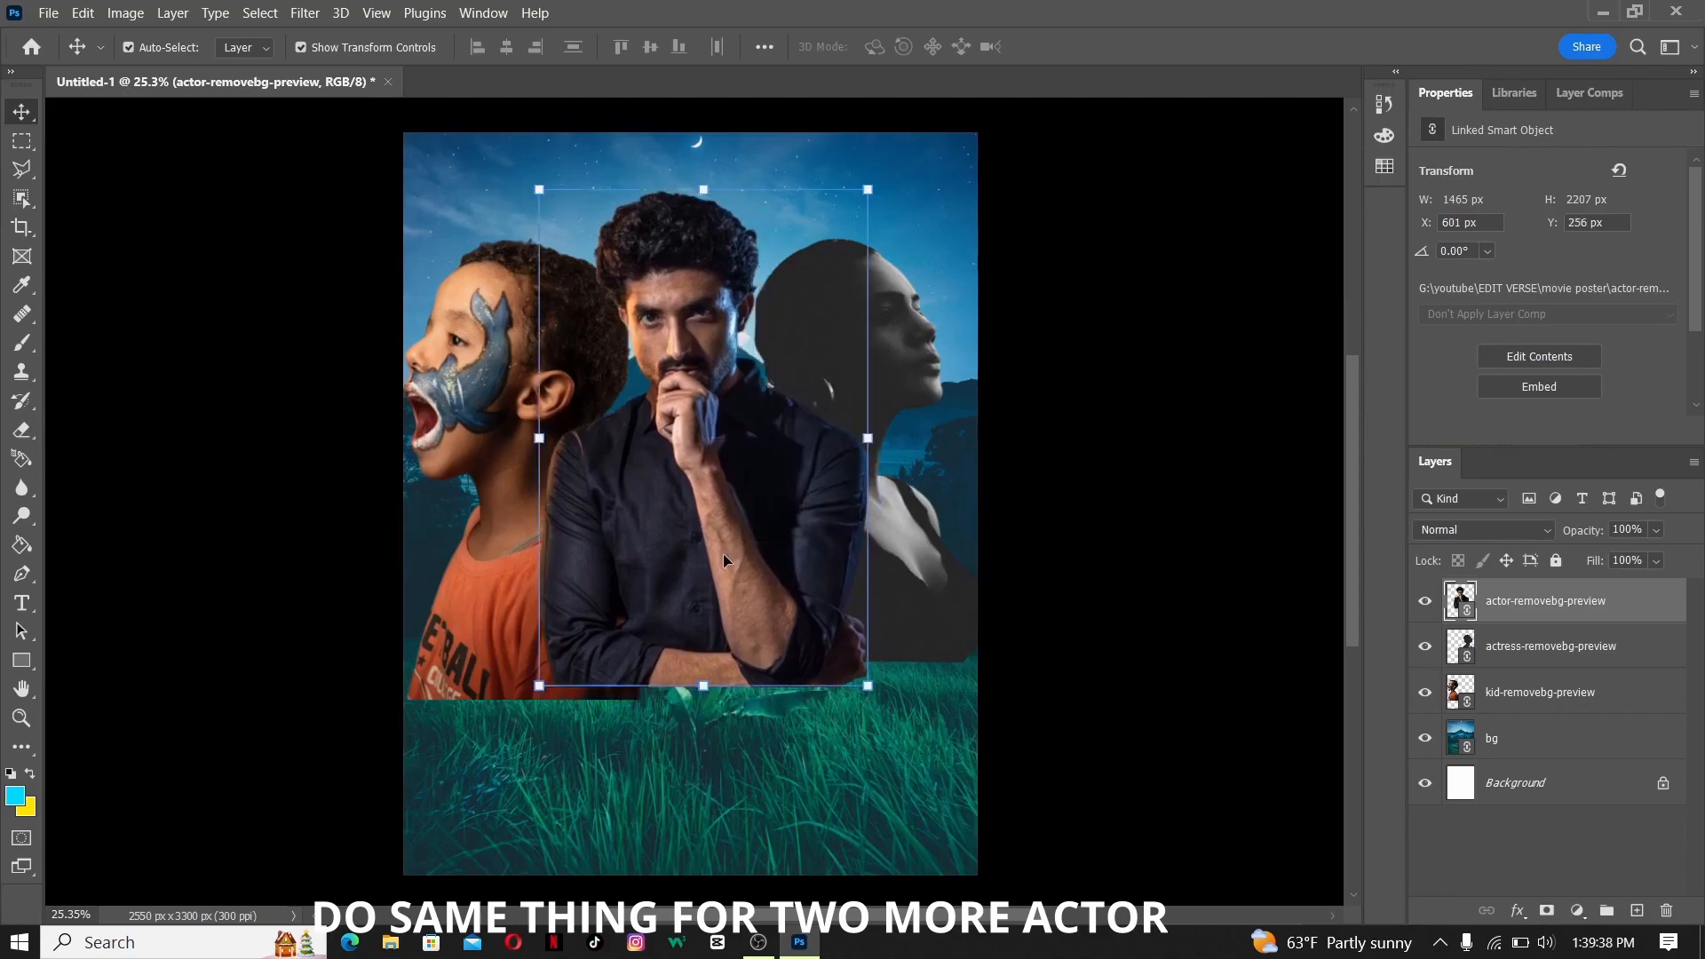
pyautogui.click(916, 534)
pyautogui.click(1512, 615)
pyautogui.click(1549, 651)
pyautogui.moveTo(1002, 361); pyautogui.dragTo(1013, 360)
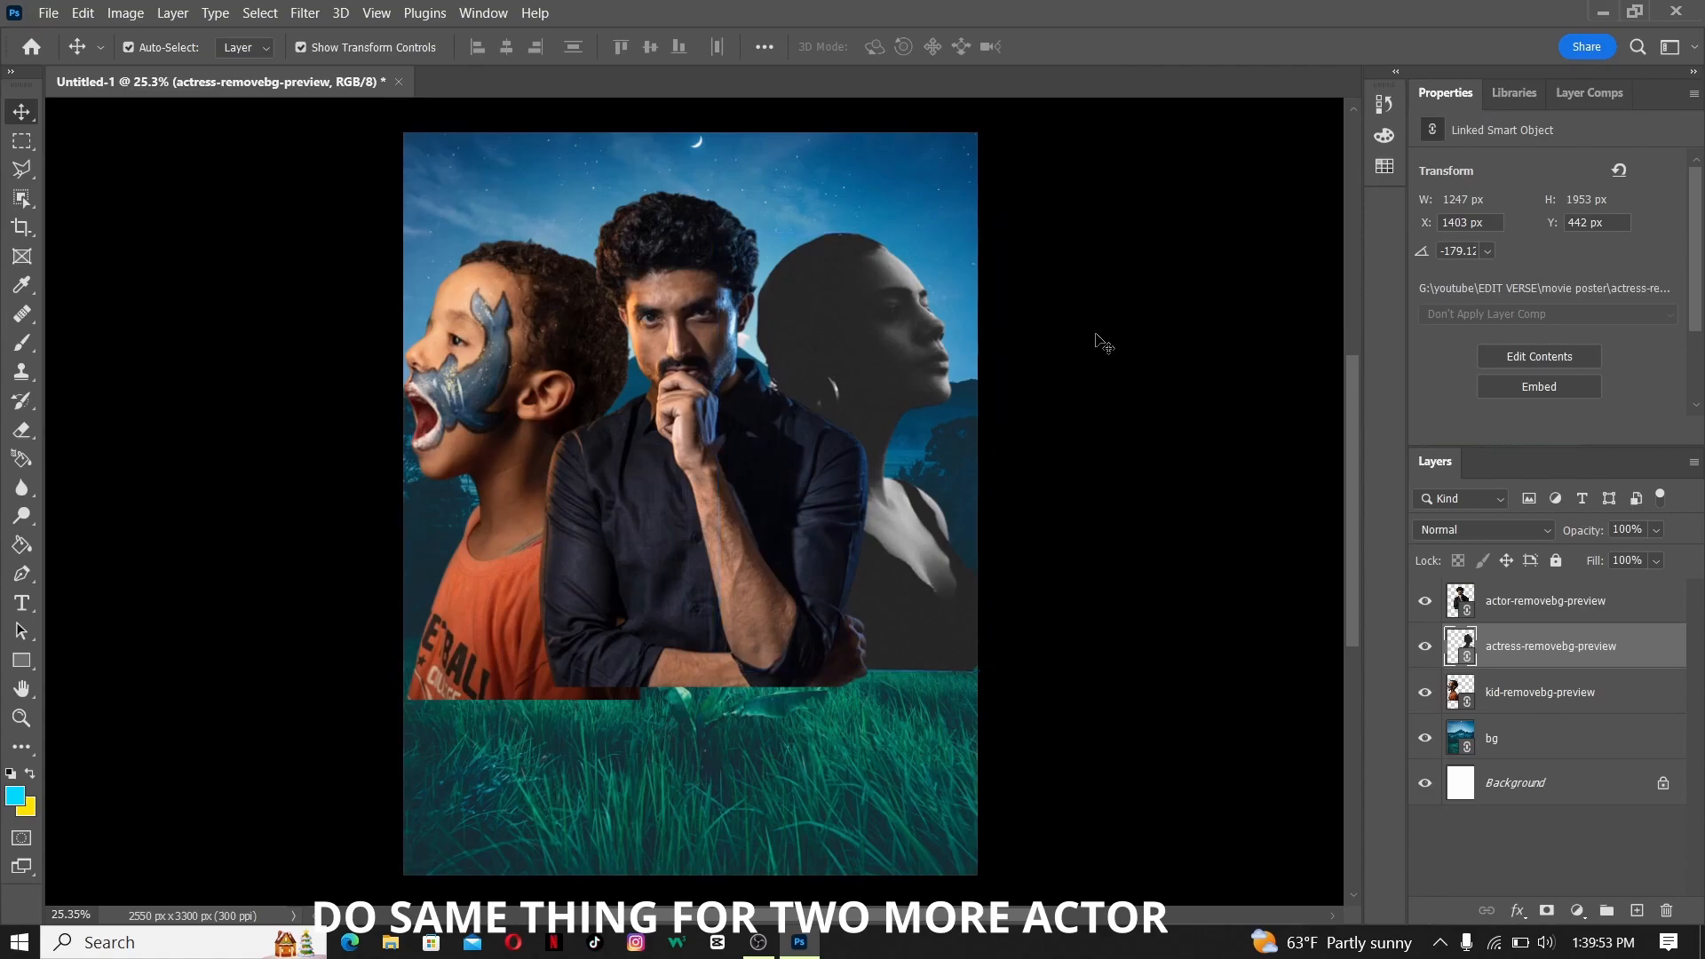
# - Add a white layer mask to each of the actress, actor and kid layers
pyautogui.click(1546, 911)
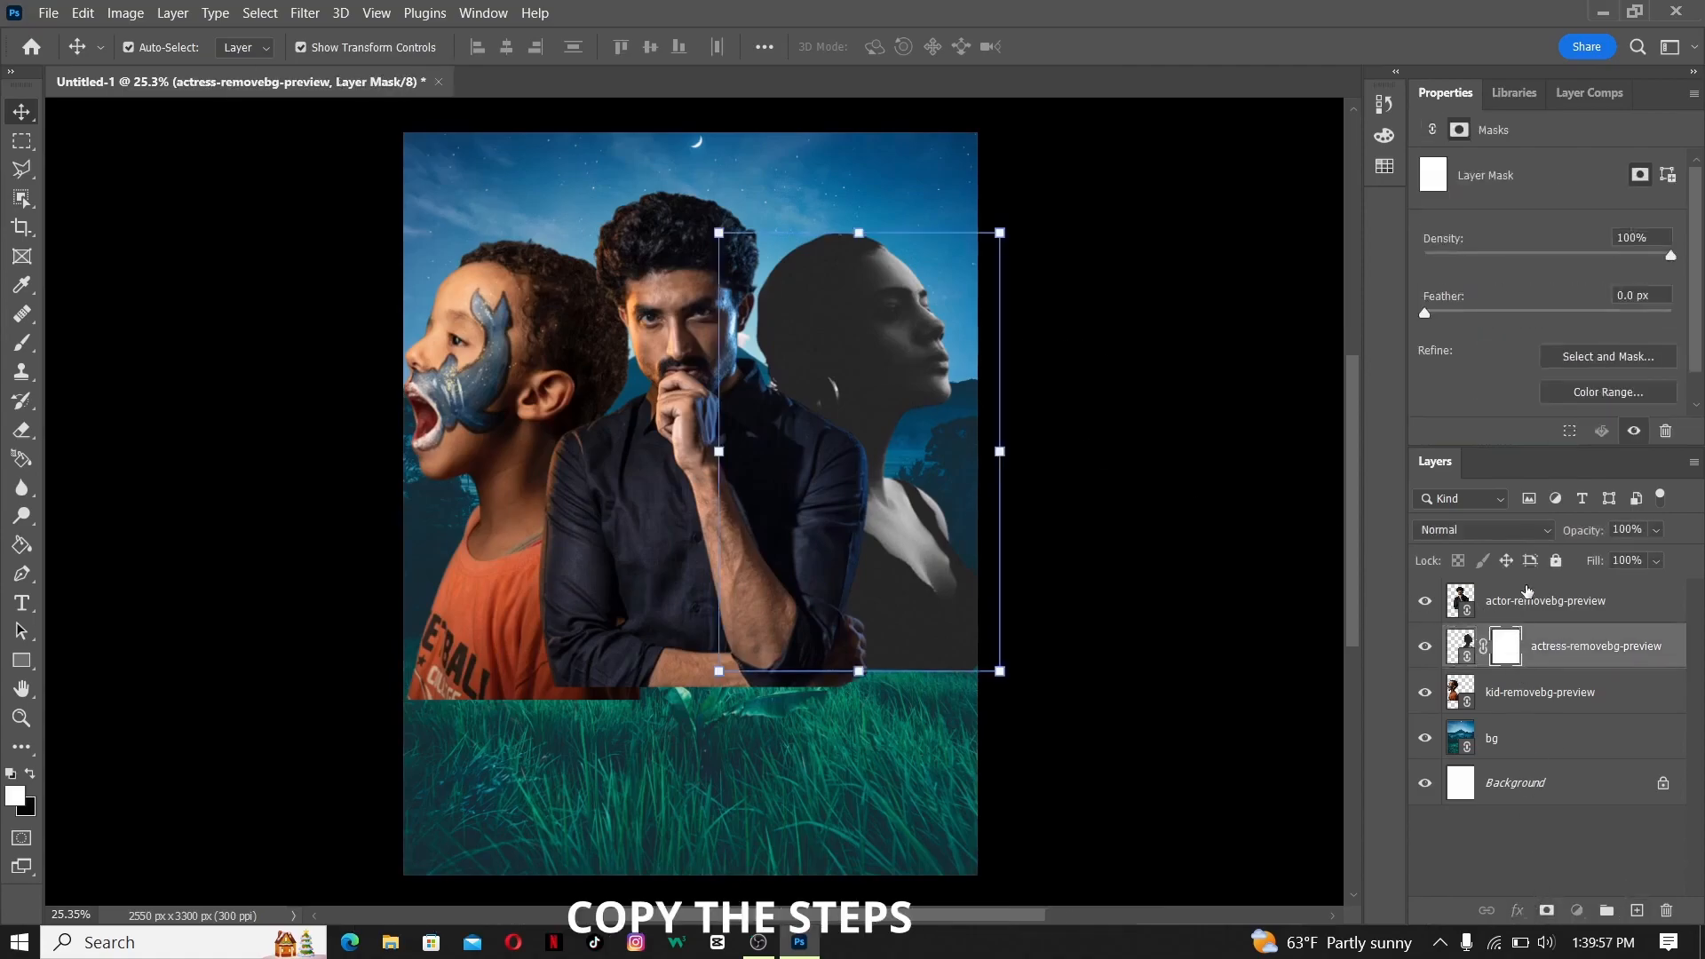
pyautogui.click(1528, 596)
pyautogui.click(1546, 911)
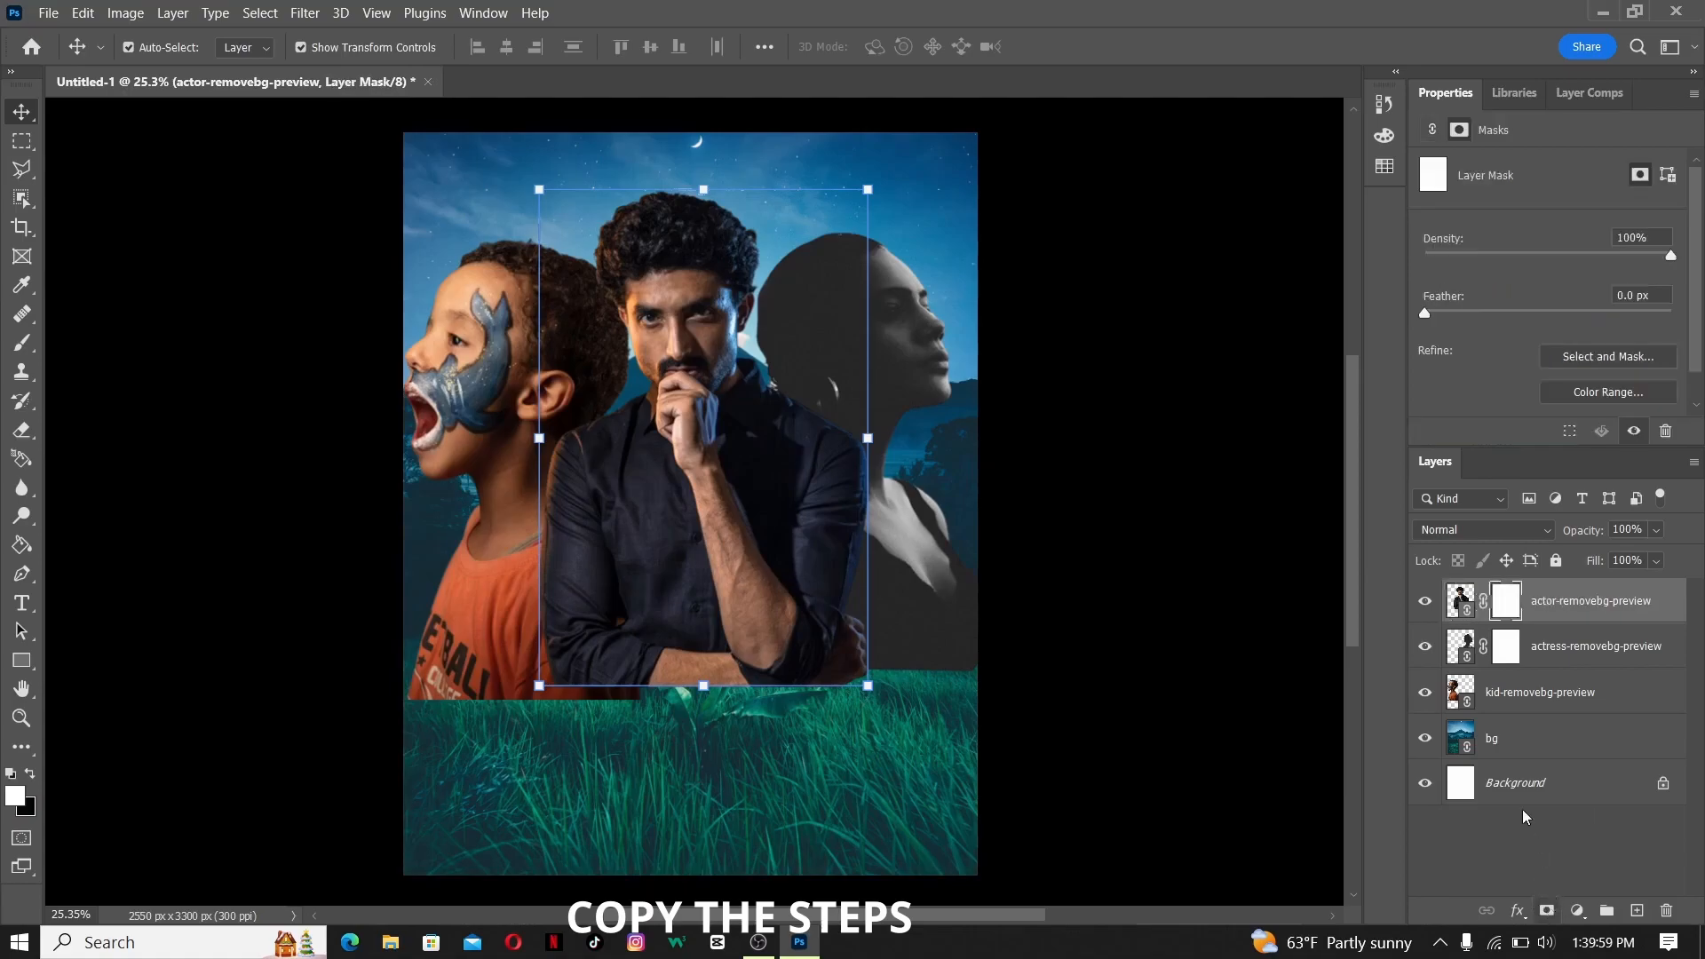
pyautogui.click(1502, 715)
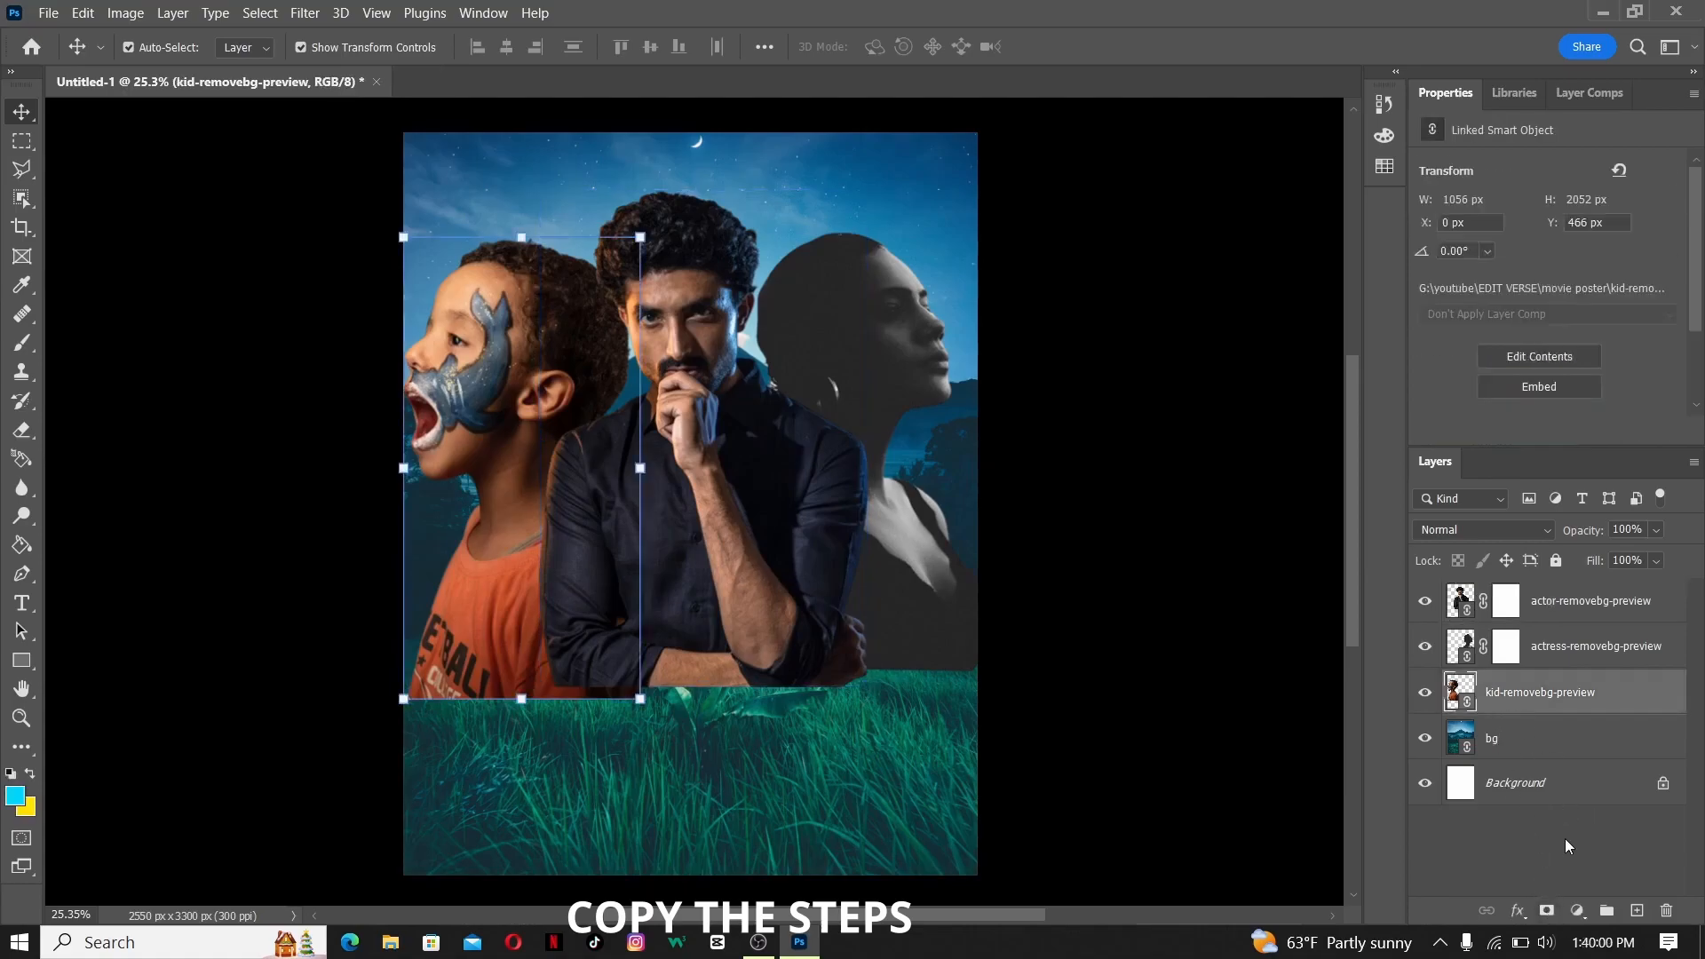
pyautogui.click(1546, 911)
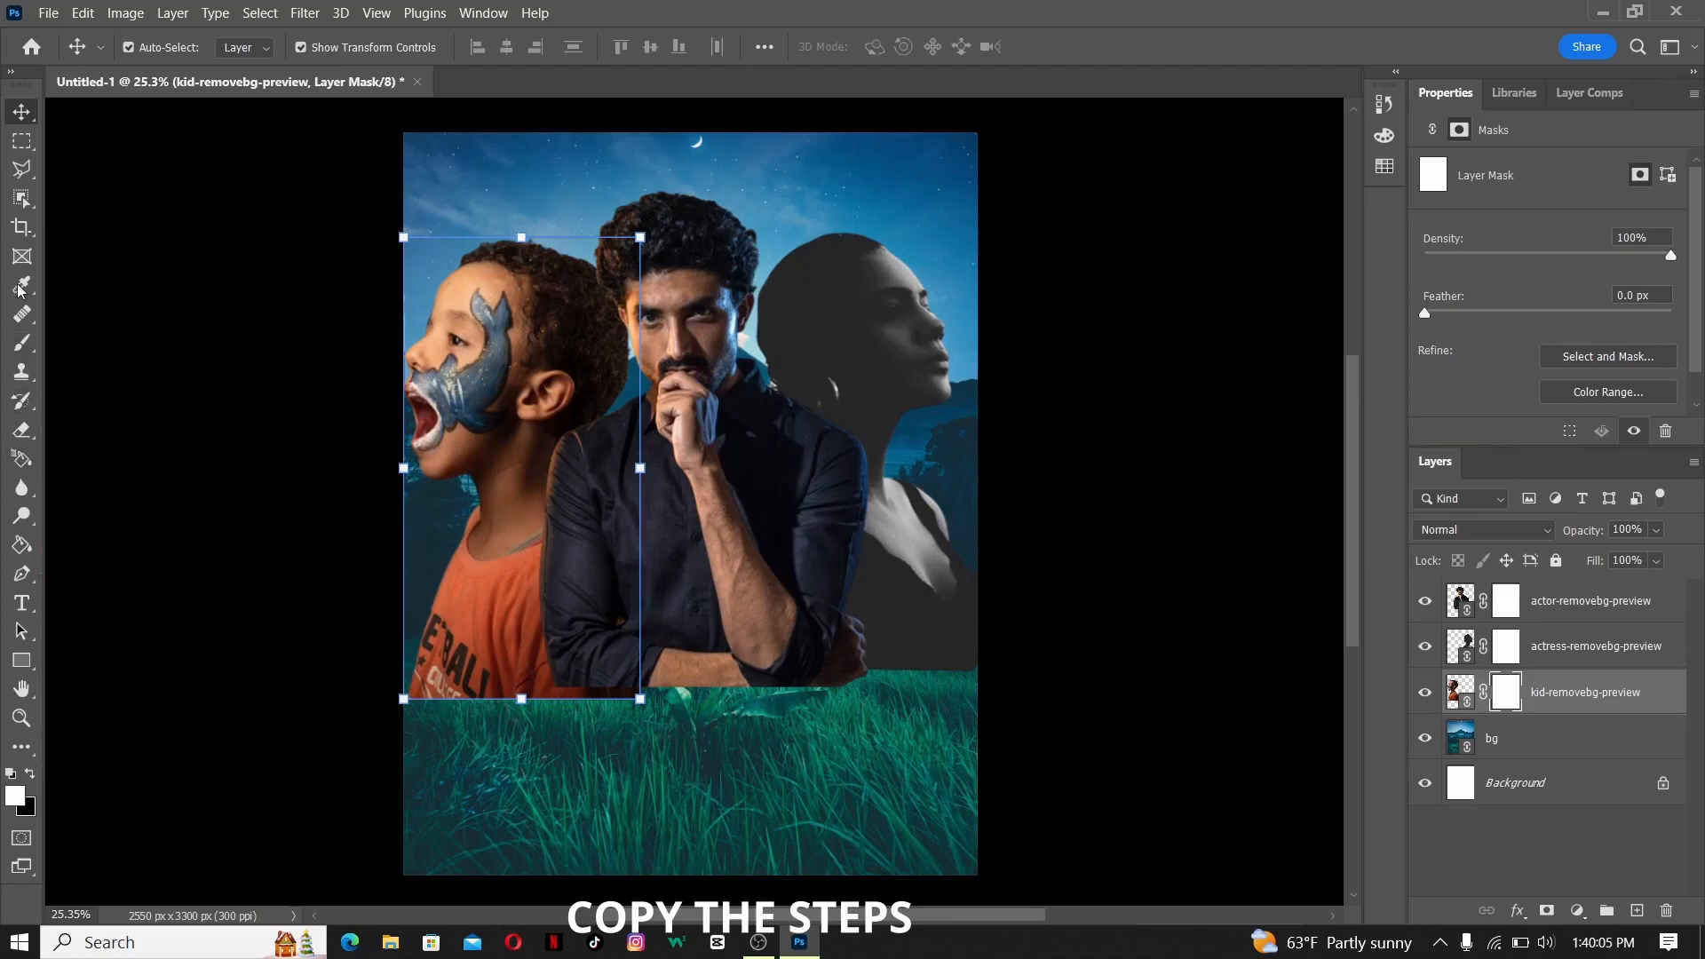
# - Erase the lower edges of the kid and actress cut-outs on their layer masks with the 171 px Eraser
pyautogui.click(22, 430)
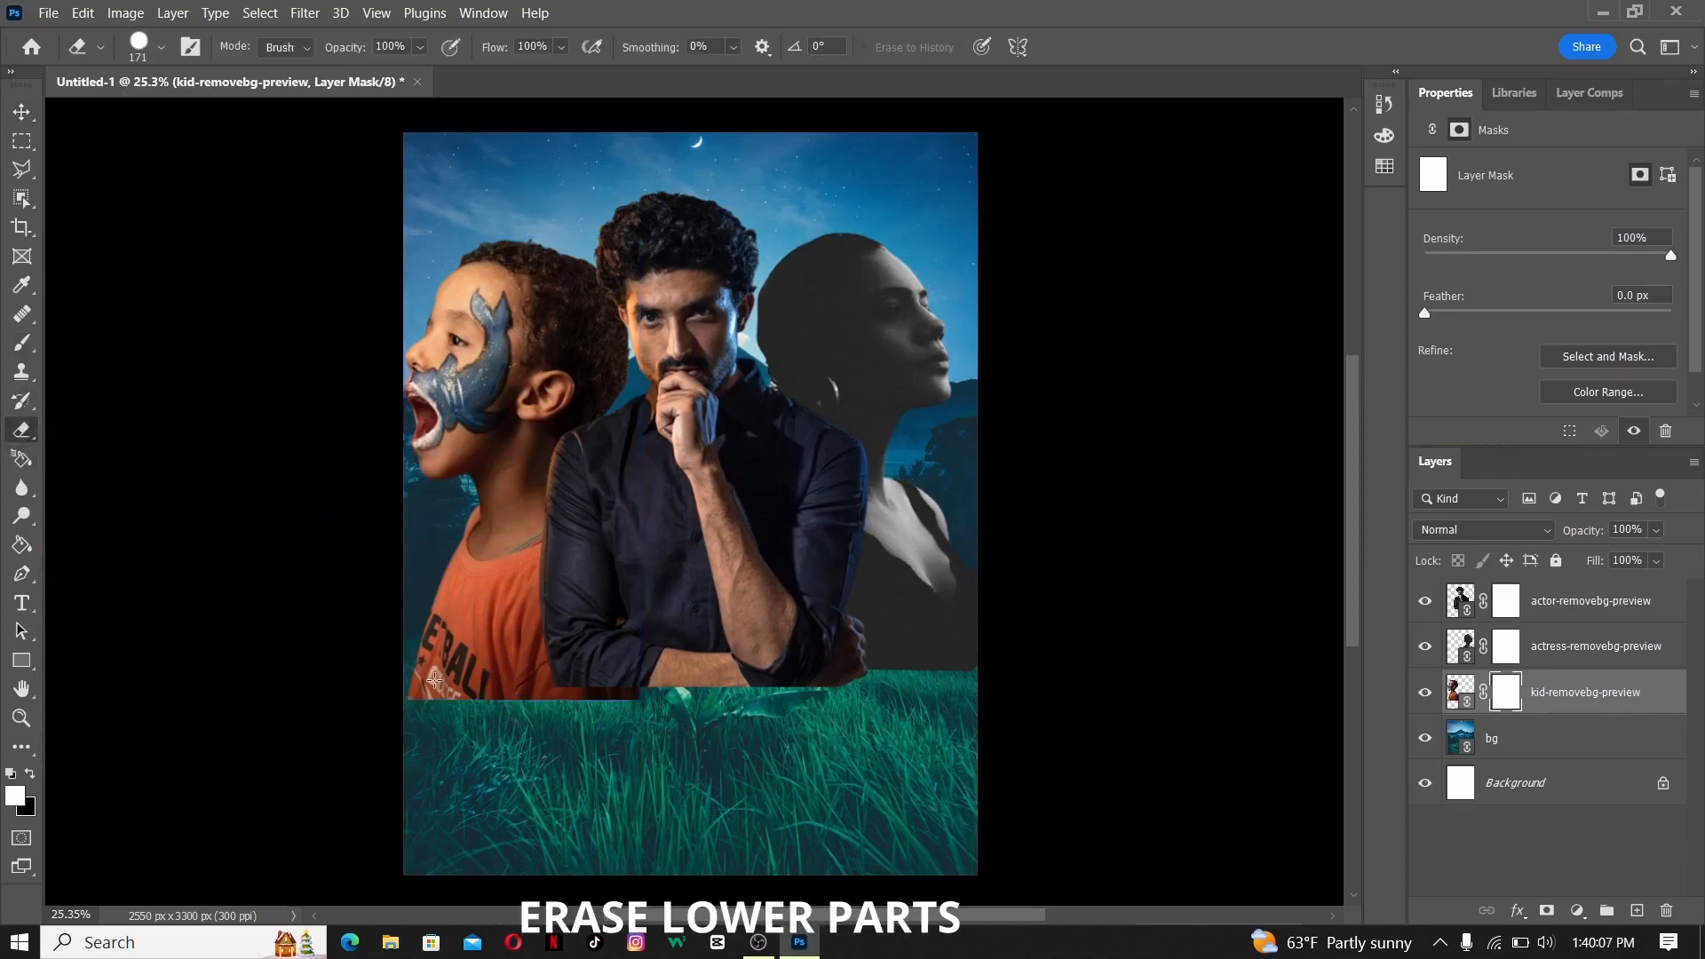
pyautogui.moveTo(388, 689)
pyautogui.mouseDown()
pyautogui.moveTo(508, 719)
pyautogui.moveTo(443, 708)
pyautogui.moveTo(465, 725)
pyautogui.moveTo(637, 708)
pyautogui.moveTo(690, 744)
pyautogui.moveTo(606, 713)
pyautogui.moveTo(649, 704)
pyautogui.moveTo(412, 702)
pyautogui.moveTo(307, 658)
pyautogui.moveTo(527, 738)
pyautogui.moveTo(356, 692)
pyautogui.moveTo(354, 661)
pyautogui.moveTo(487, 708)
pyautogui.mouseUp()
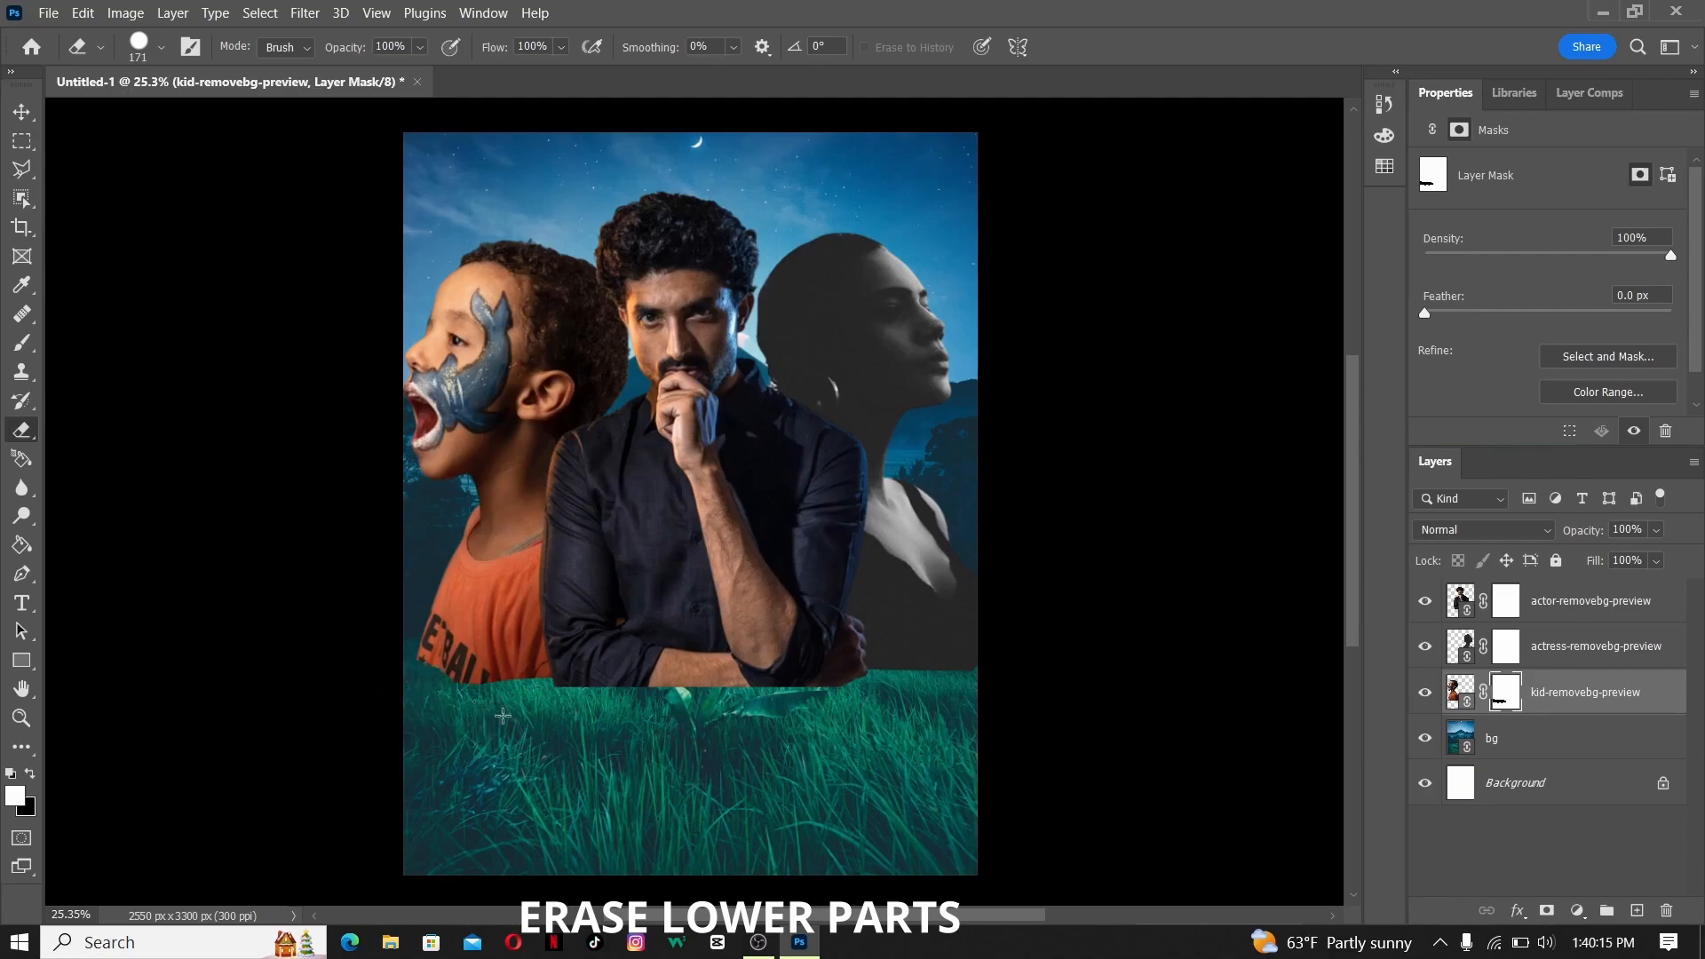
pyautogui.click(1517, 649)
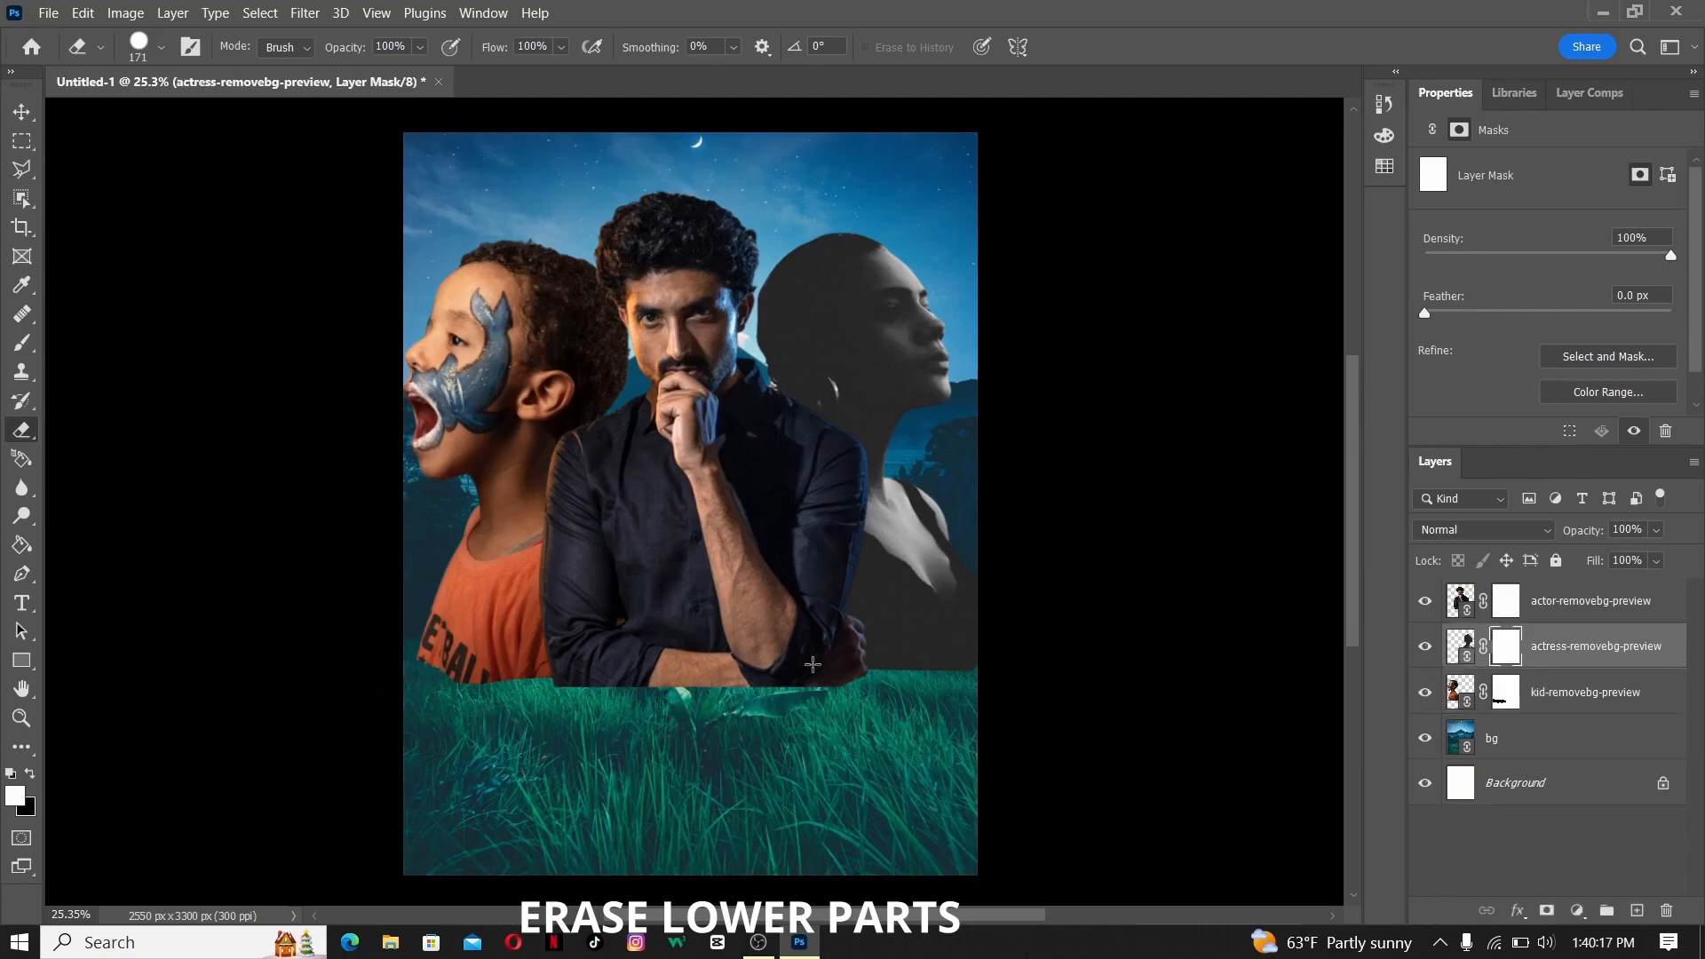
pyautogui.moveTo(731, 712); pyautogui.dragTo(585, 687)
pyautogui.moveTo(968, 664)
pyautogui.mouseDown()
pyautogui.moveTo(847, 678)
pyautogui.moveTo(990, 682)
pyautogui.moveTo(967, 662)
pyautogui.moveTo(871, 670)
pyautogui.moveTo(904, 698)
pyautogui.mouseUp()
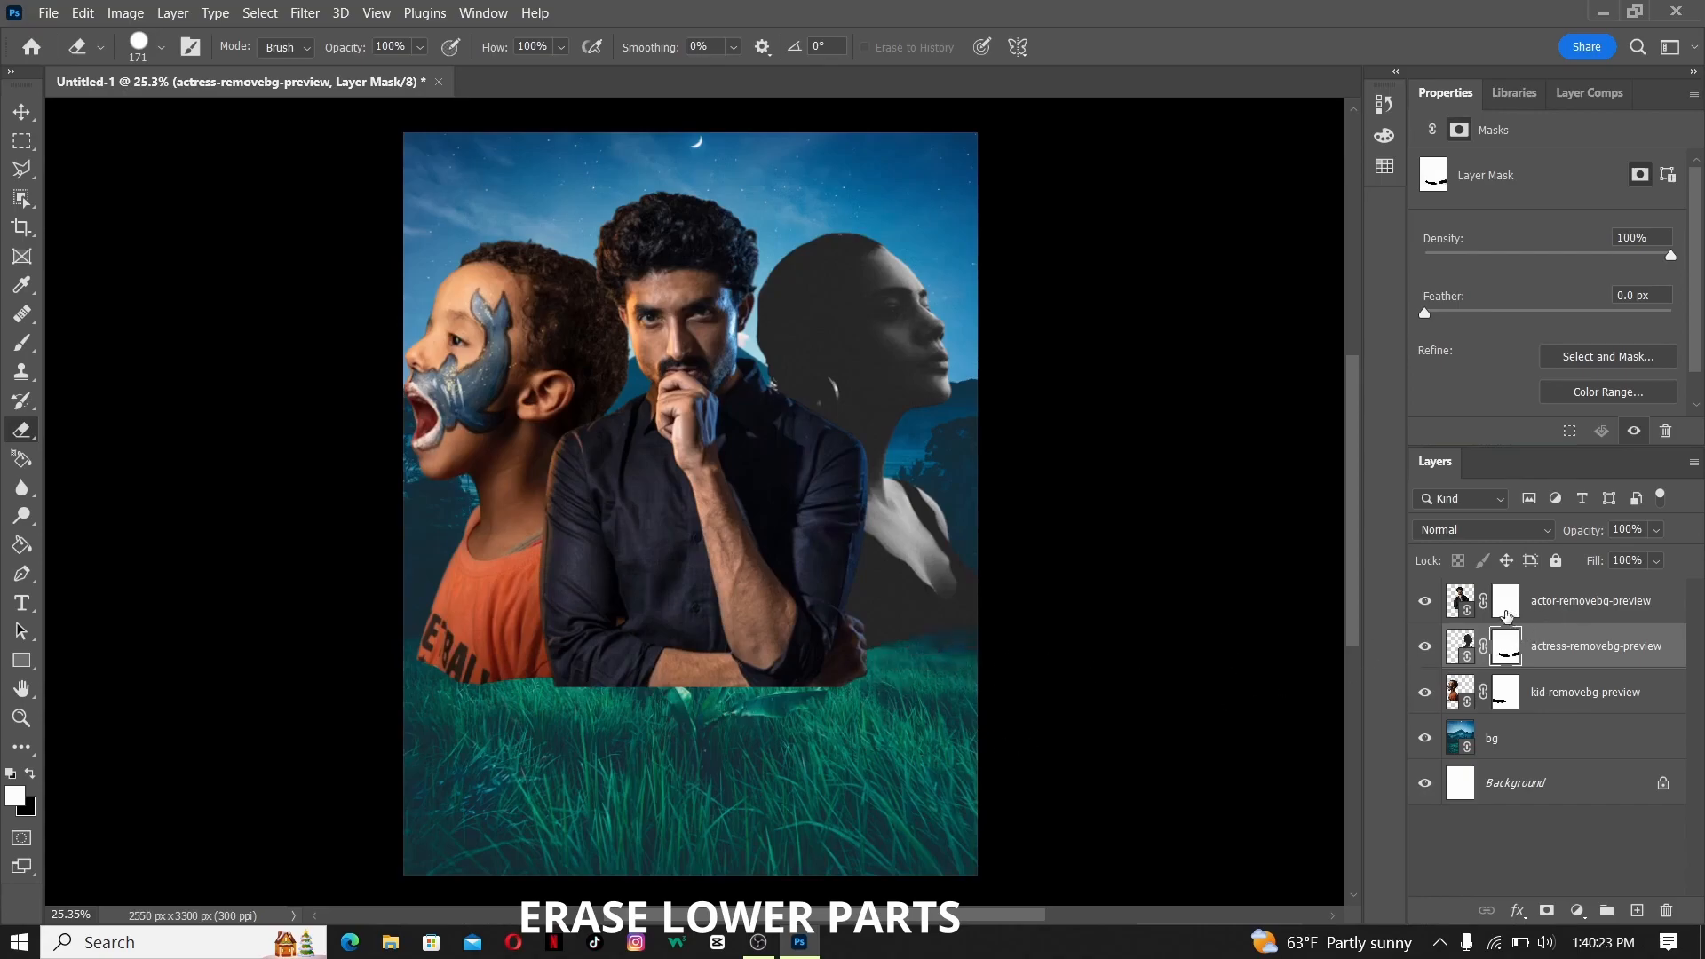
# - Erase the lower edge of the actor cut-out on its layer mask with the 171 px Eraser
pyautogui.click(1507, 604)
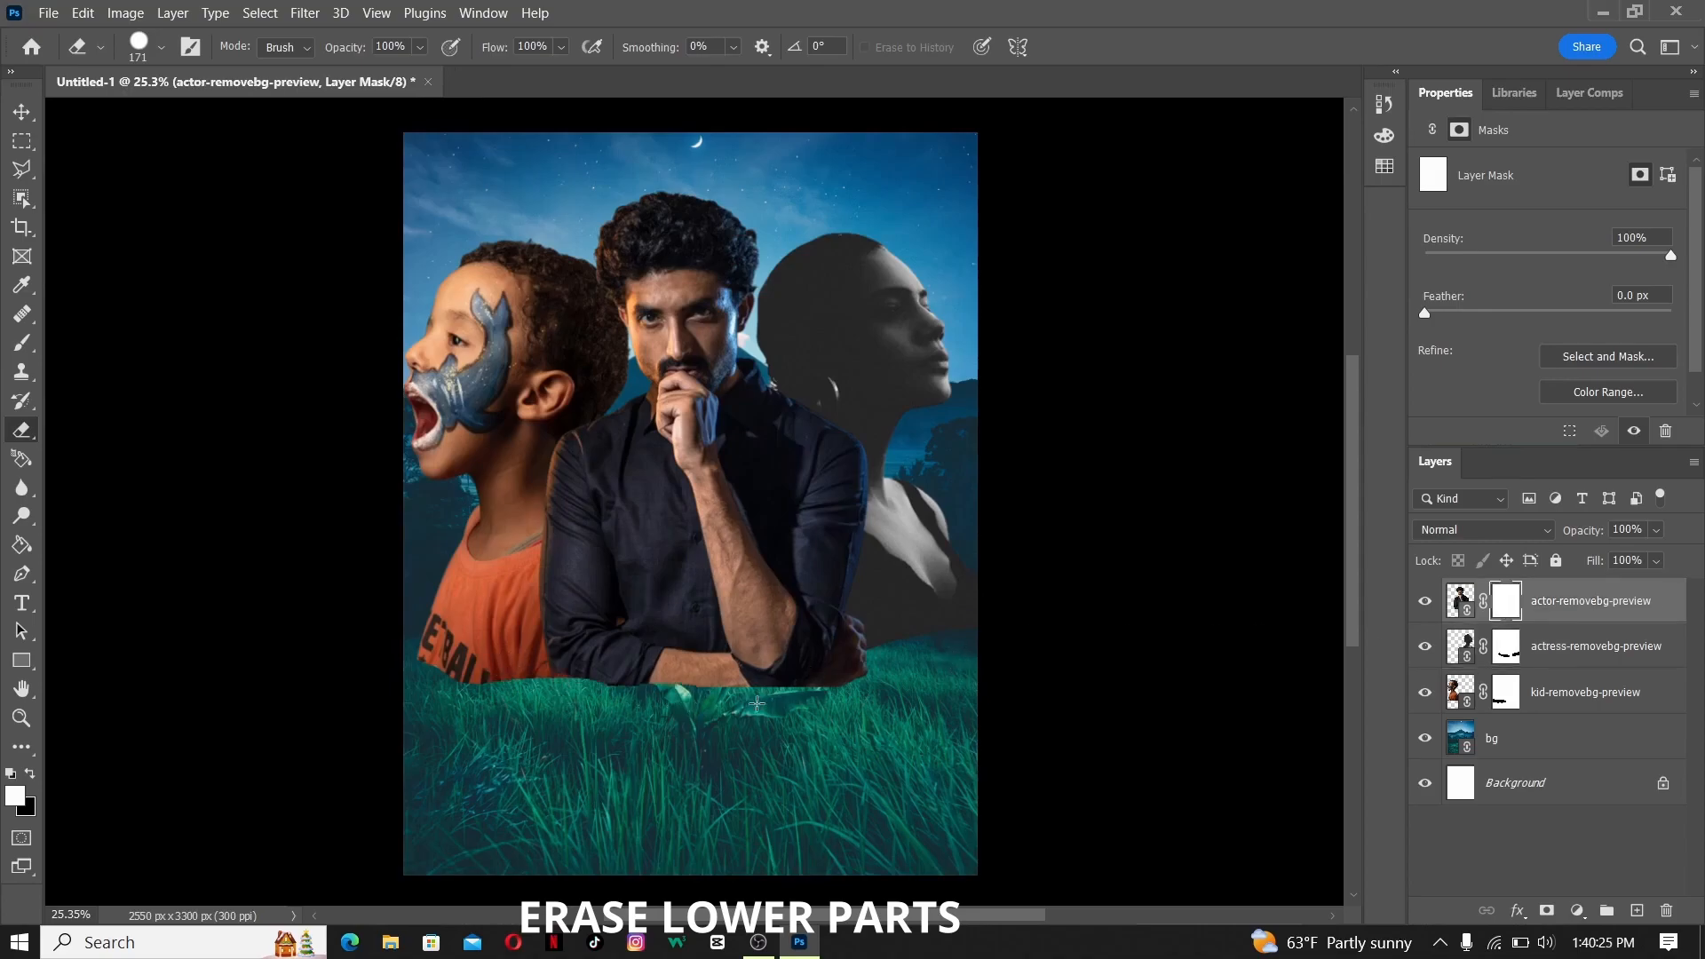
pyautogui.moveTo(657, 677); pyautogui.dragTo(760, 697)
pyautogui.moveTo(926, 665)
pyautogui.mouseDown()
pyautogui.moveTo(878, 652)
pyautogui.moveTo(819, 694)
pyautogui.mouseUp()
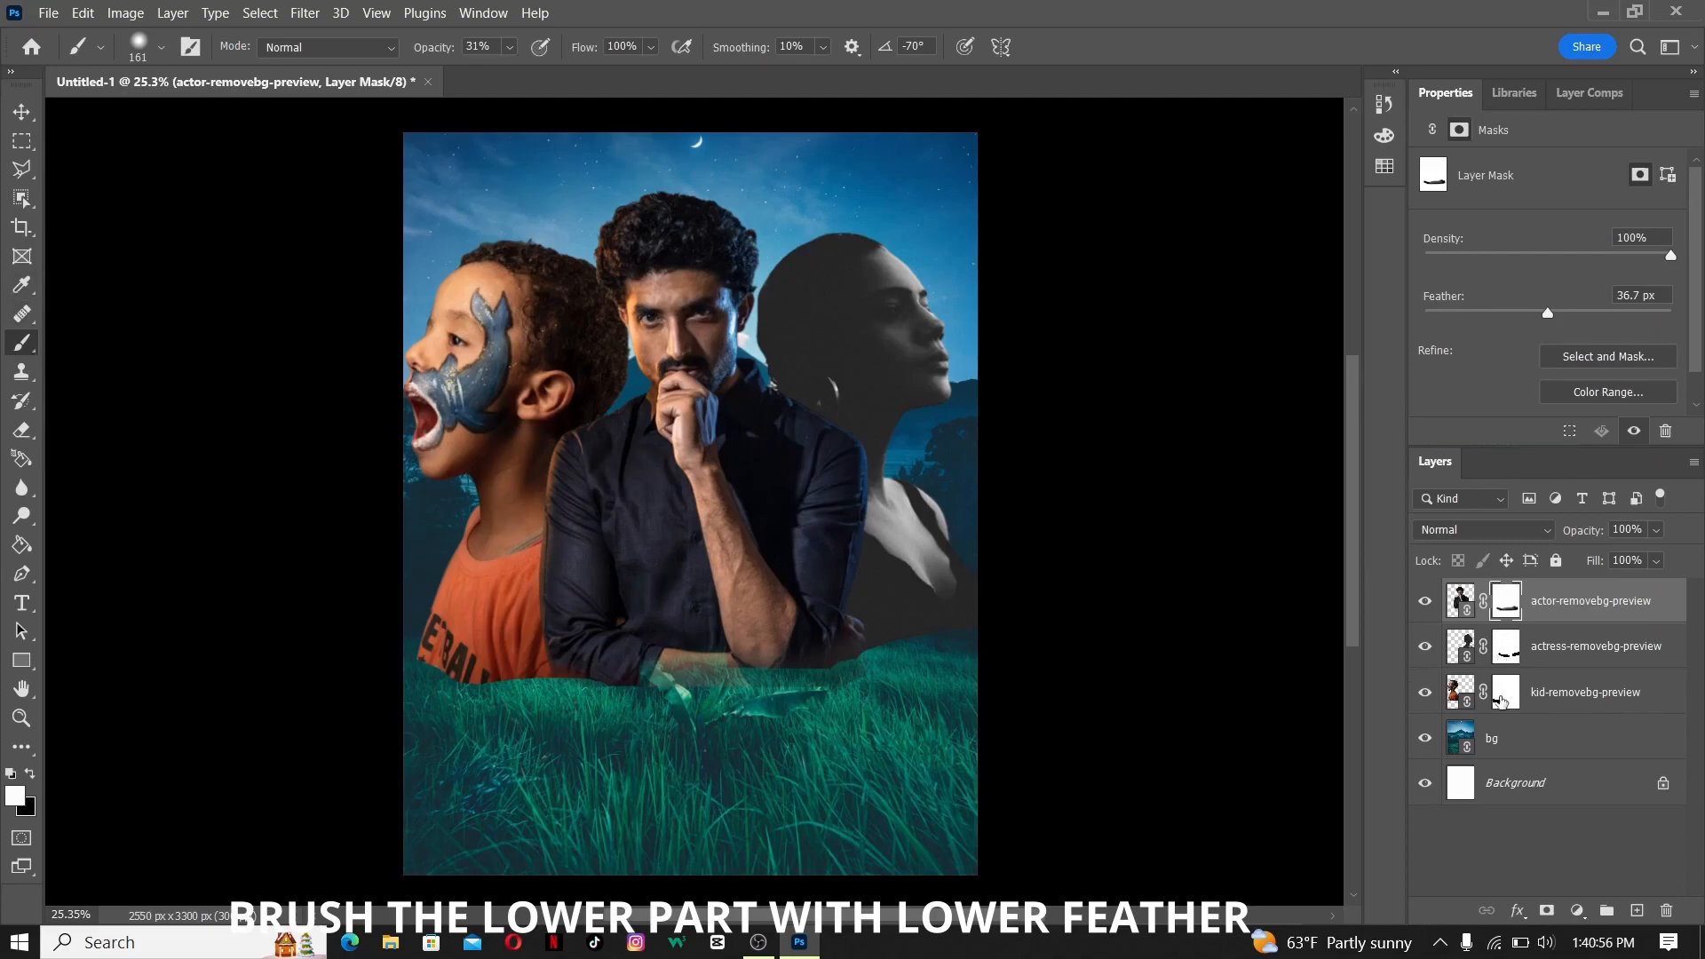
# - Feather the kid layer's mask by 35.5 px, and target the actress layer's mask with the Brush tool
pyautogui.click(1501, 701)
pyautogui.moveTo(1424, 312); pyautogui.dragTo(1636, 314)
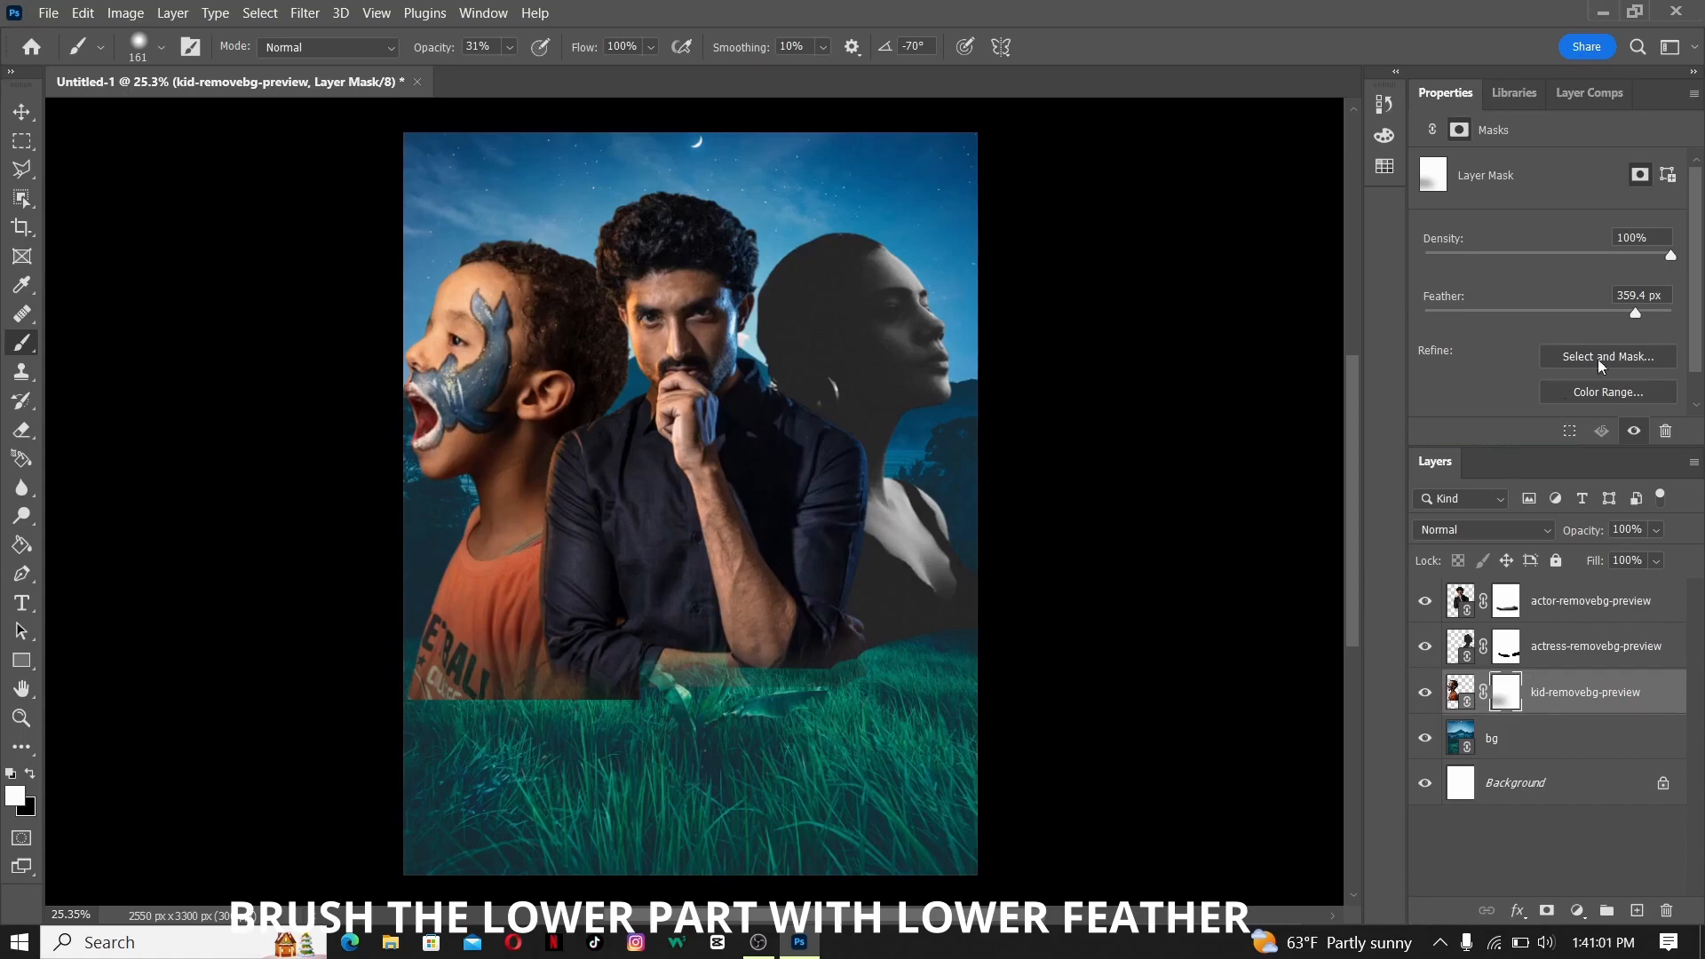
pyautogui.moveTo(1637, 310); pyautogui.dragTo(1579, 316)
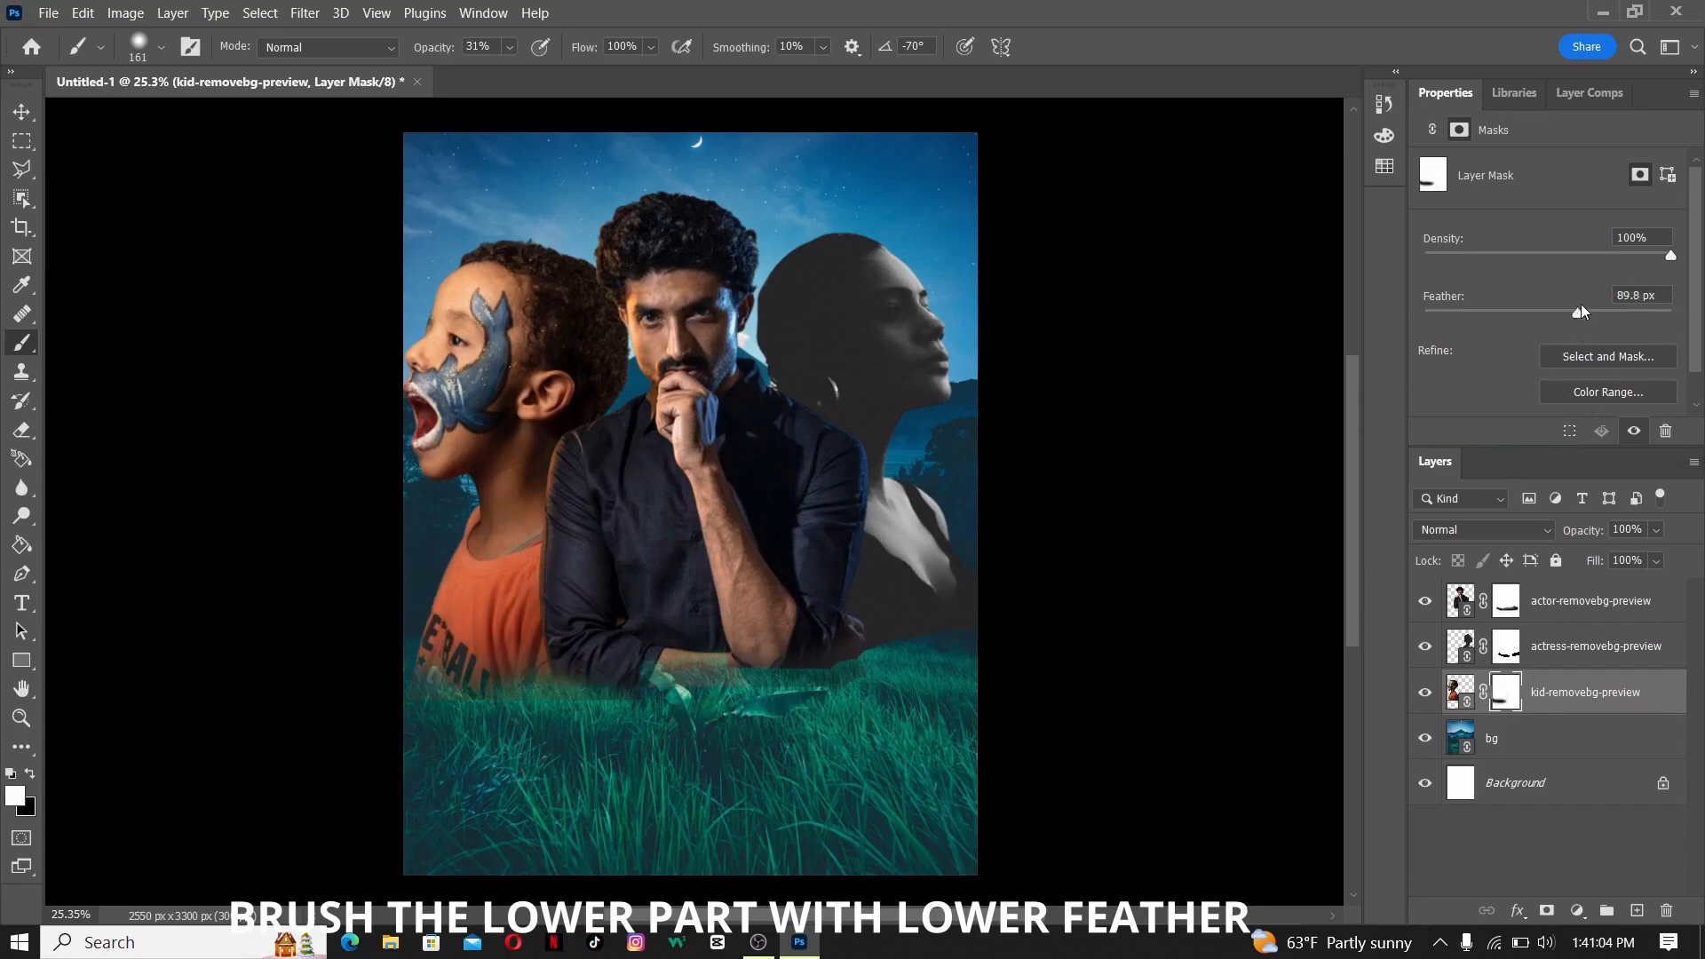
pyautogui.moveTo(1575, 313); pyautogui.dragTo(1543, 305)
pyautogui.click(19, 435)
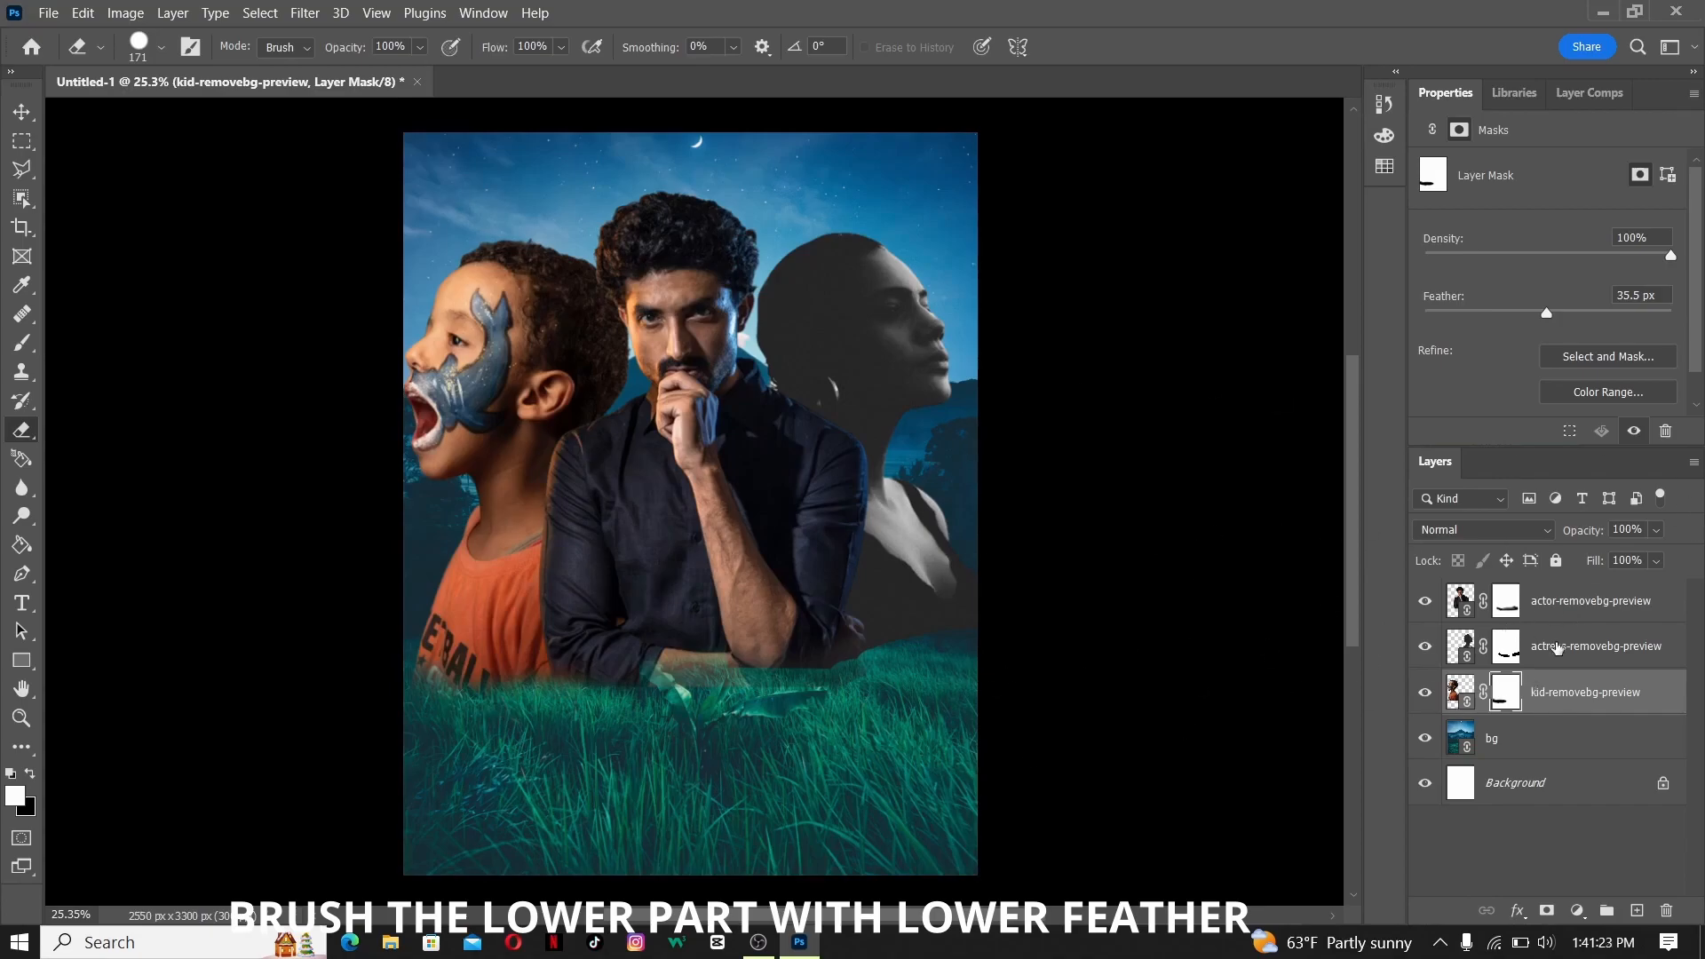
pyautogui.click(1509, 651)
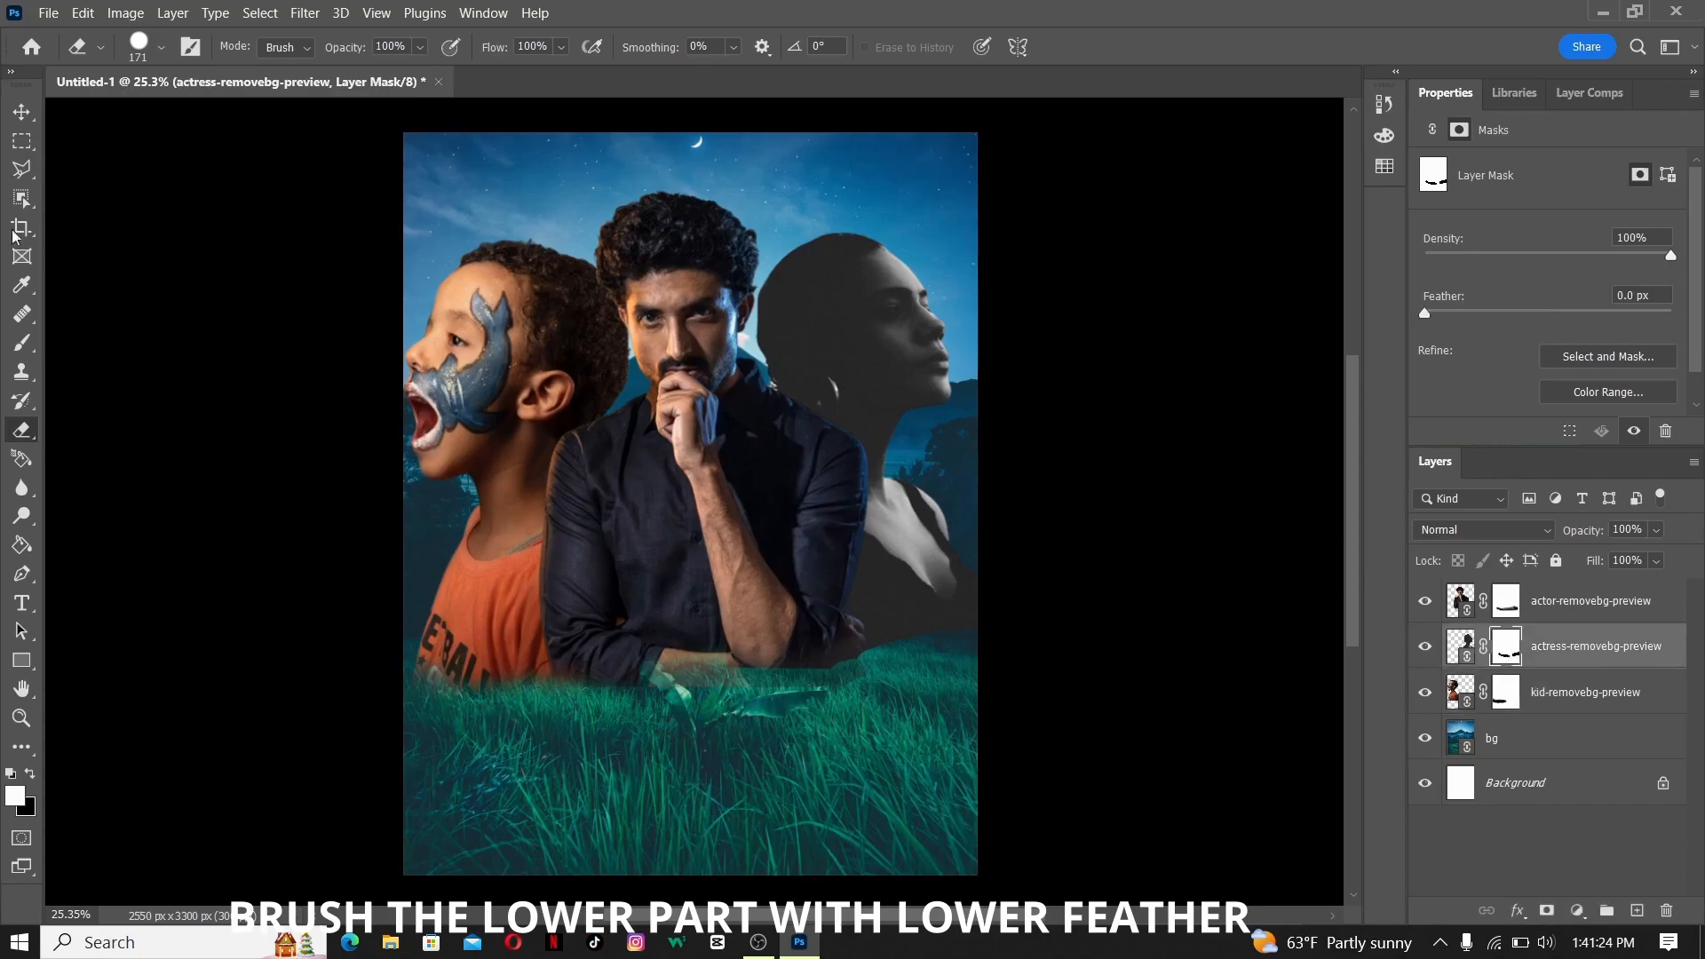
pyautogui.moveTo(22, 343); pyautogui.dragTo(84, 346)
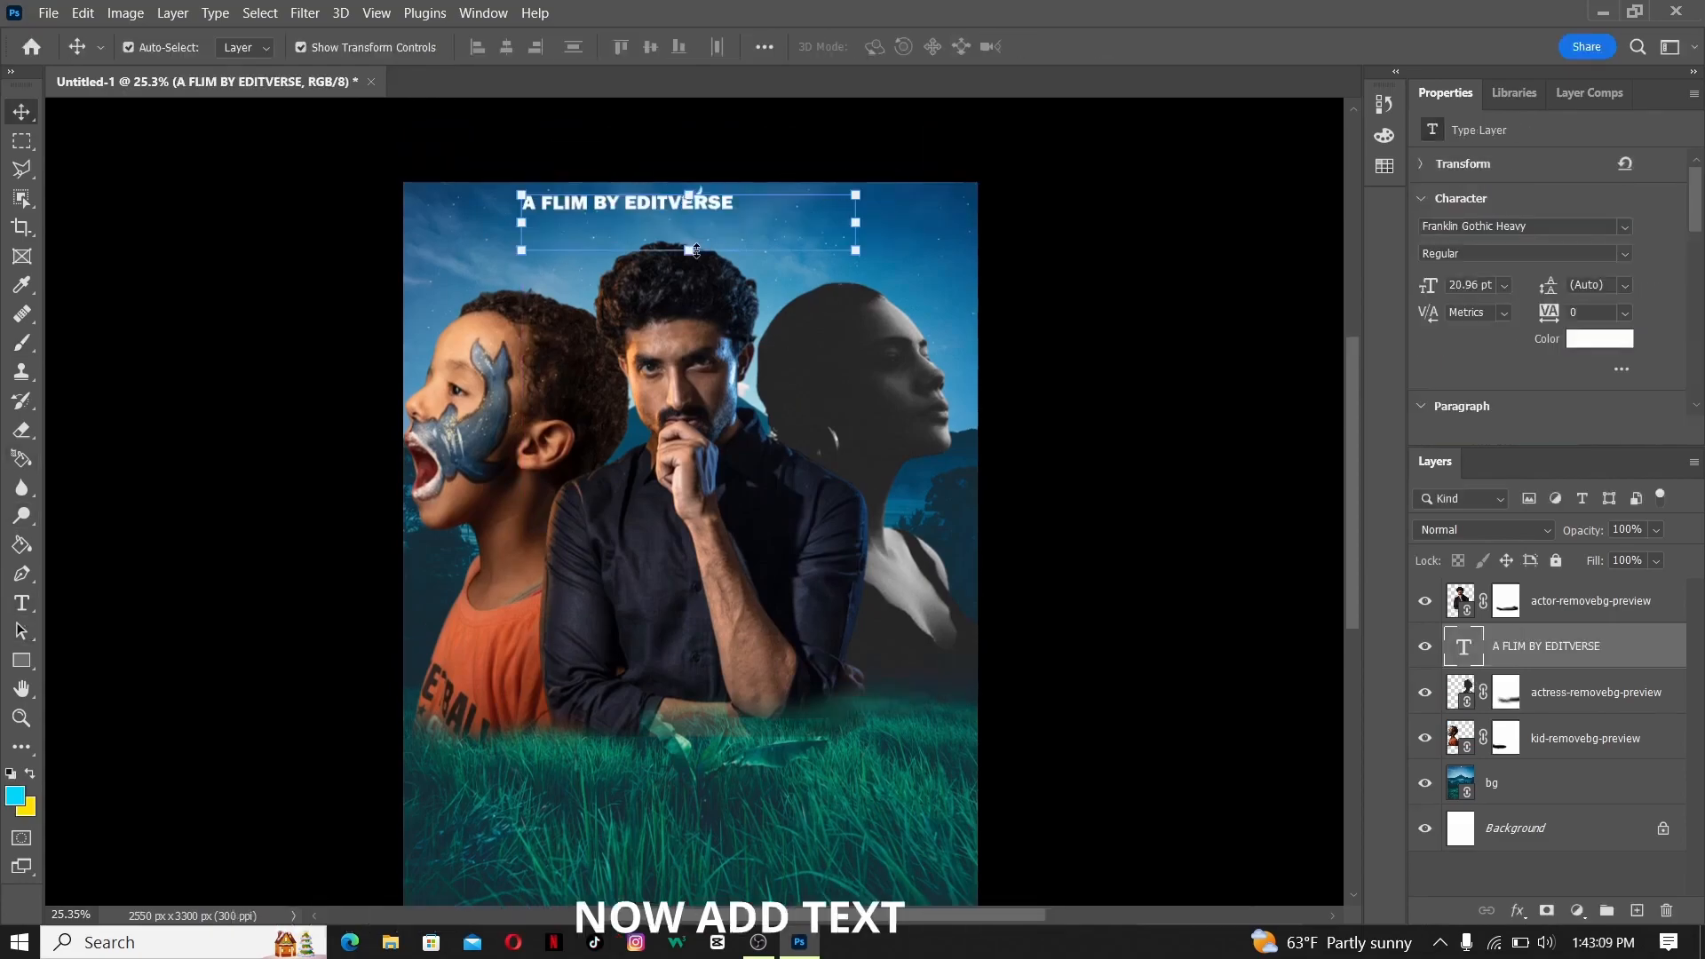
# - Add the white text "A FLIM BY EDITVERSE" in Franklin Gothic Heavy at about 18.33 pt and place it above the actor's head
pyautogui.hotkey('ctrl', 't')
pyautogui.moveTo(841, 239); pyautogui.dragTo(1051, 223)
pyautogui.click(1099, 47)
pyautogui.click(1118, 222)
pyautogui.click(781, 211)
pyautogui.moveTo(1045, 287); pyautogui.dragTo(929, 266)
pyautogui.moveTo(706, 208); pyautogui.dragTo(755, 201)
pyautogui.moveTo(977, 219); pyautogui.dragTo(849, 219)
pyautogui.moveTo(683, 202)
pyautogui.mouseDown()
pyautogui.moveTo(771, 201)
pyautogui.moveTo(681, 197)
pyautogui.mouseUp()
pyautogui.press('Return')
# - Color the word EDITVERSE in the top credit line dark red, #bc0000
pyautogui.doubleClick(712, 199)
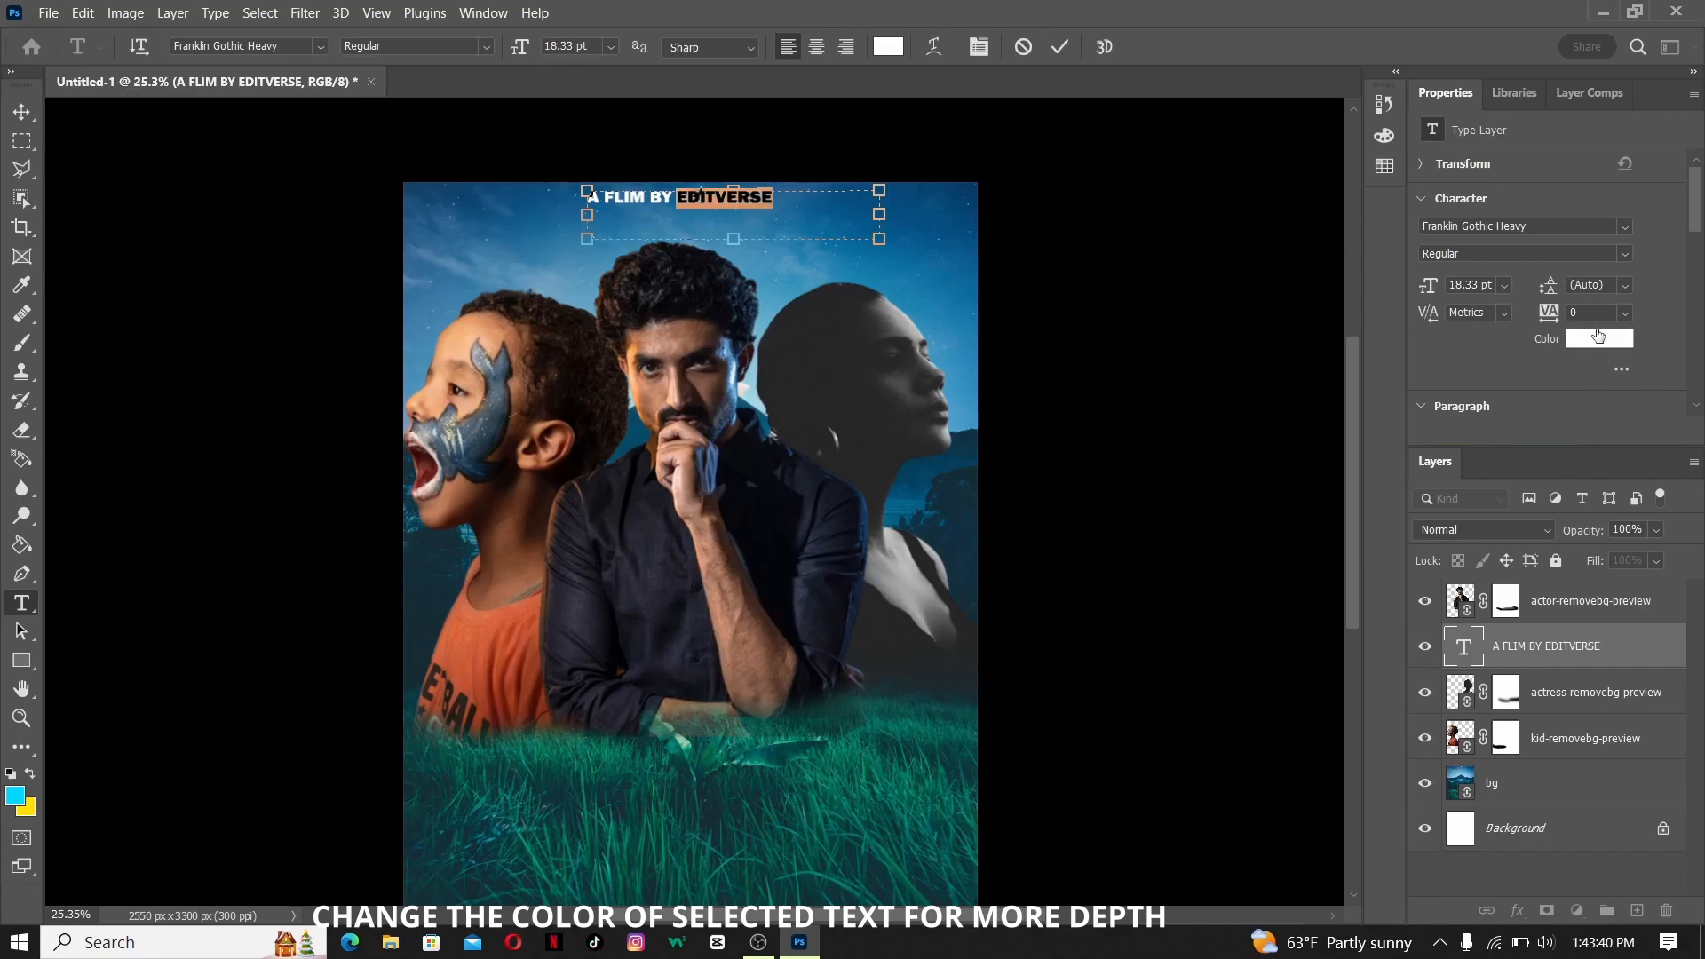
pyautogui.click(1595, 342)
pyautogui.moveTo(1172, 249); pyautogui.dragTo(1220, 240)
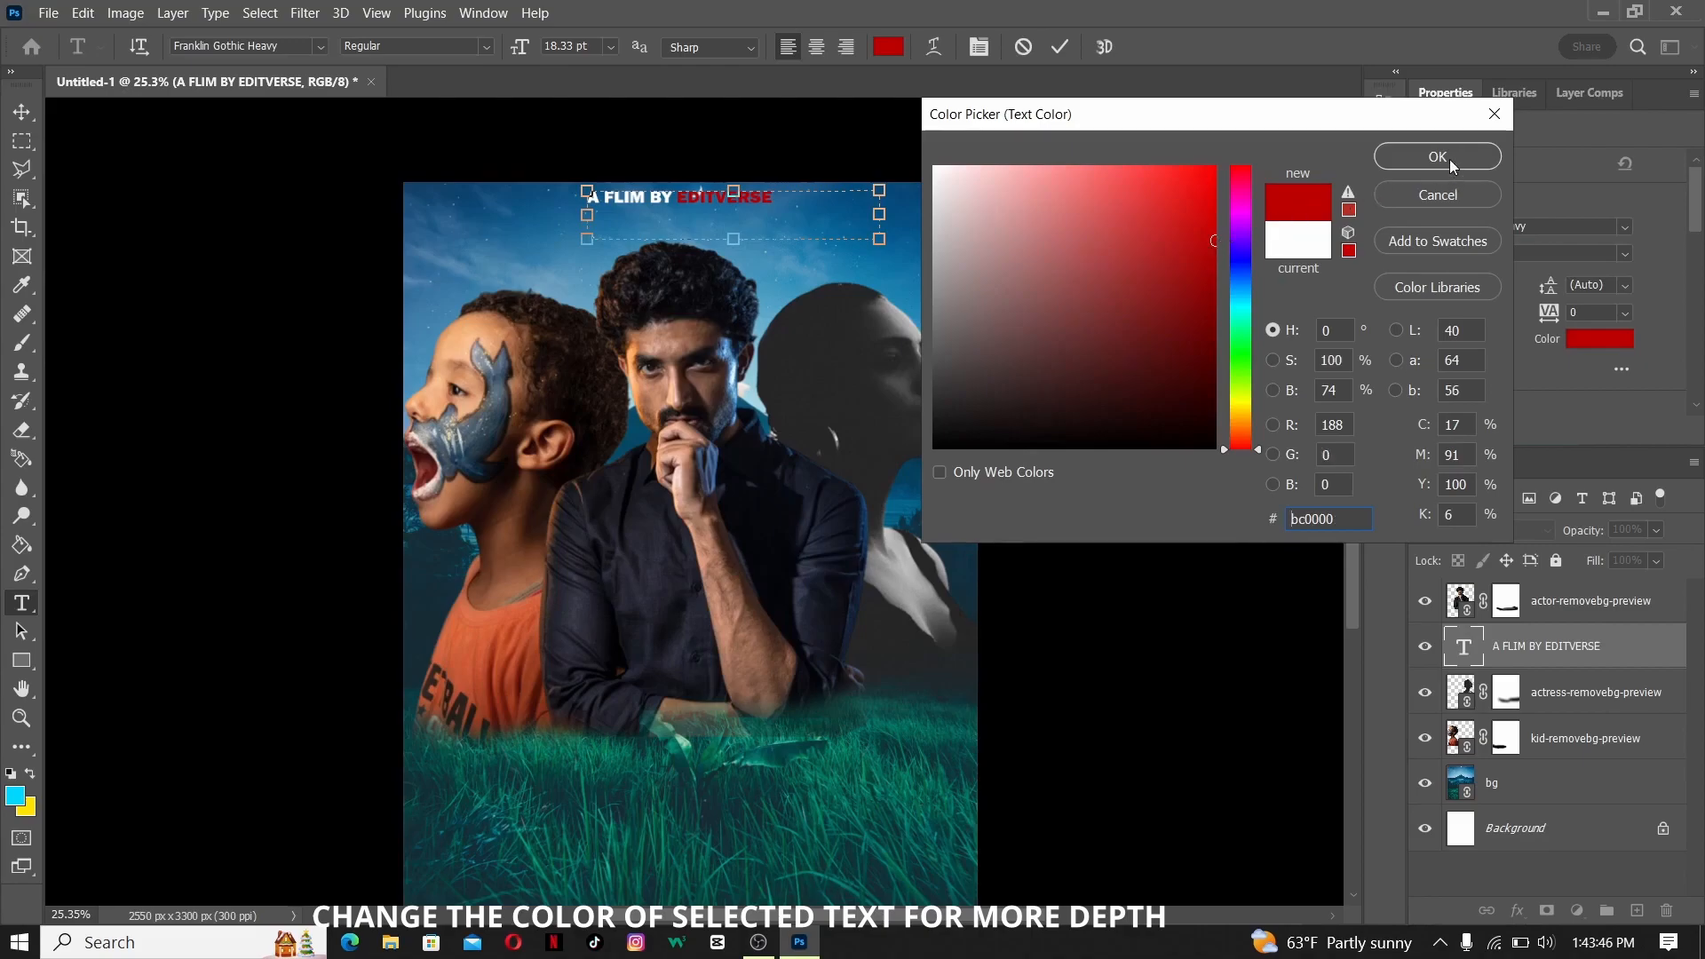
pyautogui.click(1438, 157)
pyautogui.hotkey('ctrl', 'Return')
pyautogui.press('v')
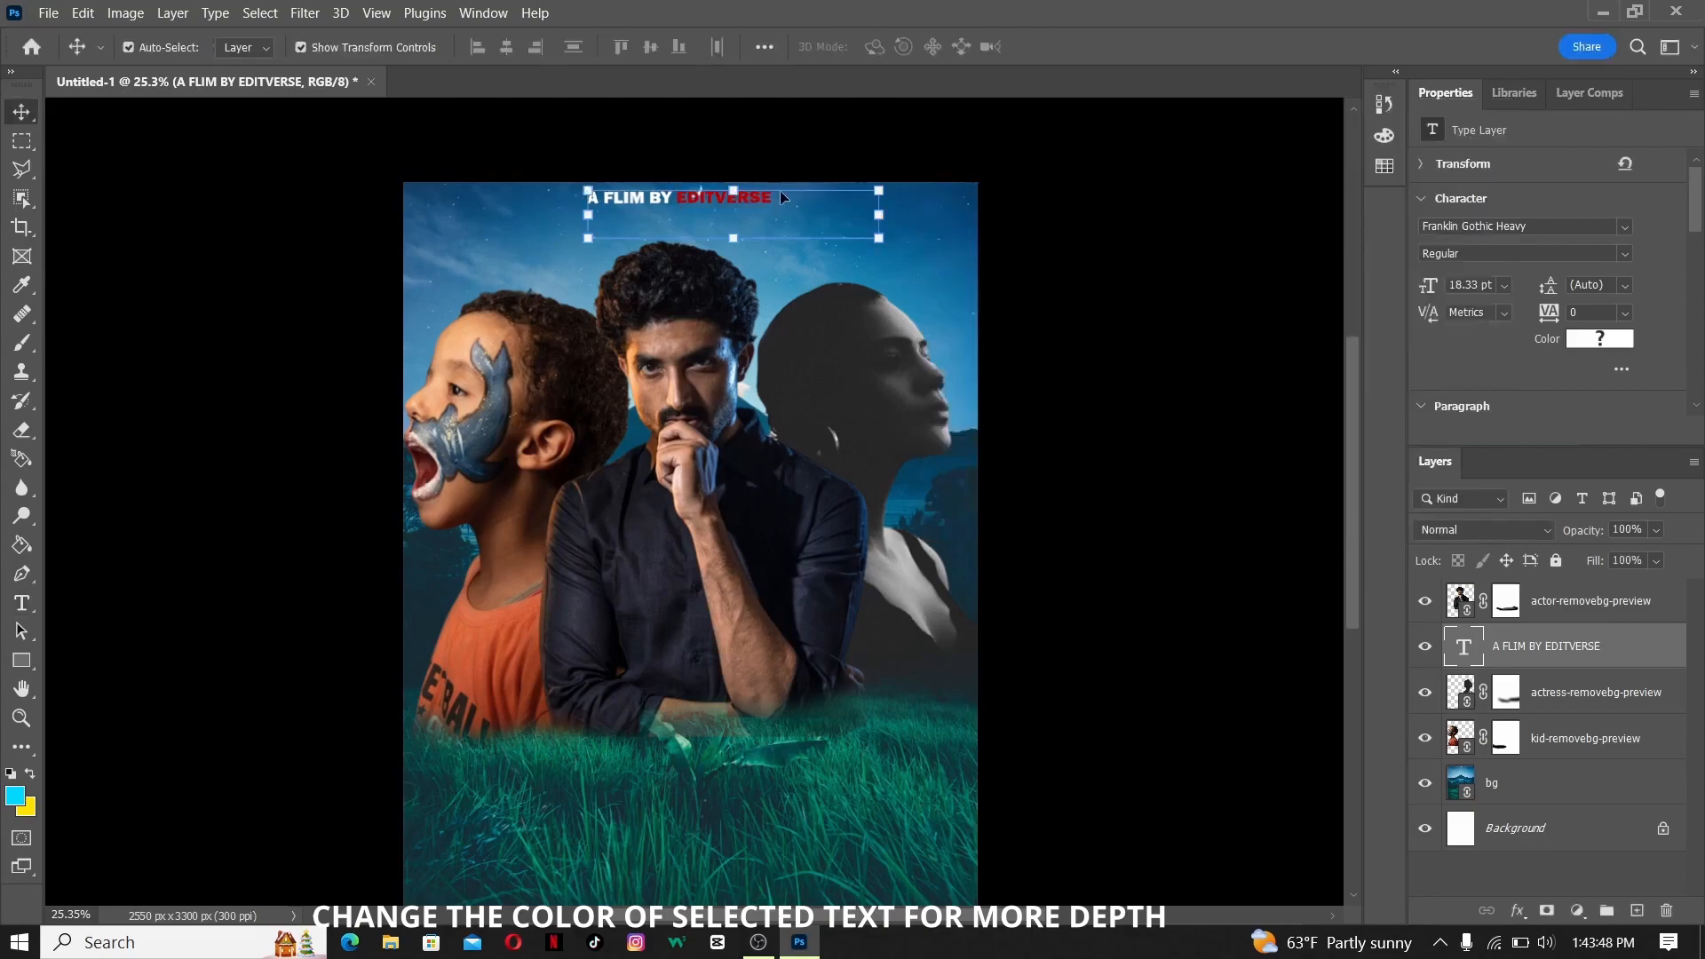
pyautogui.moveTo(780, 195)
pyautogui.mouseDown()
pyautogui.moveTo(724, 200)
pyautogui.moveTo(782, 195)
pyautogui.mouseUp()
pyautogui.doubleClick(685, 198)
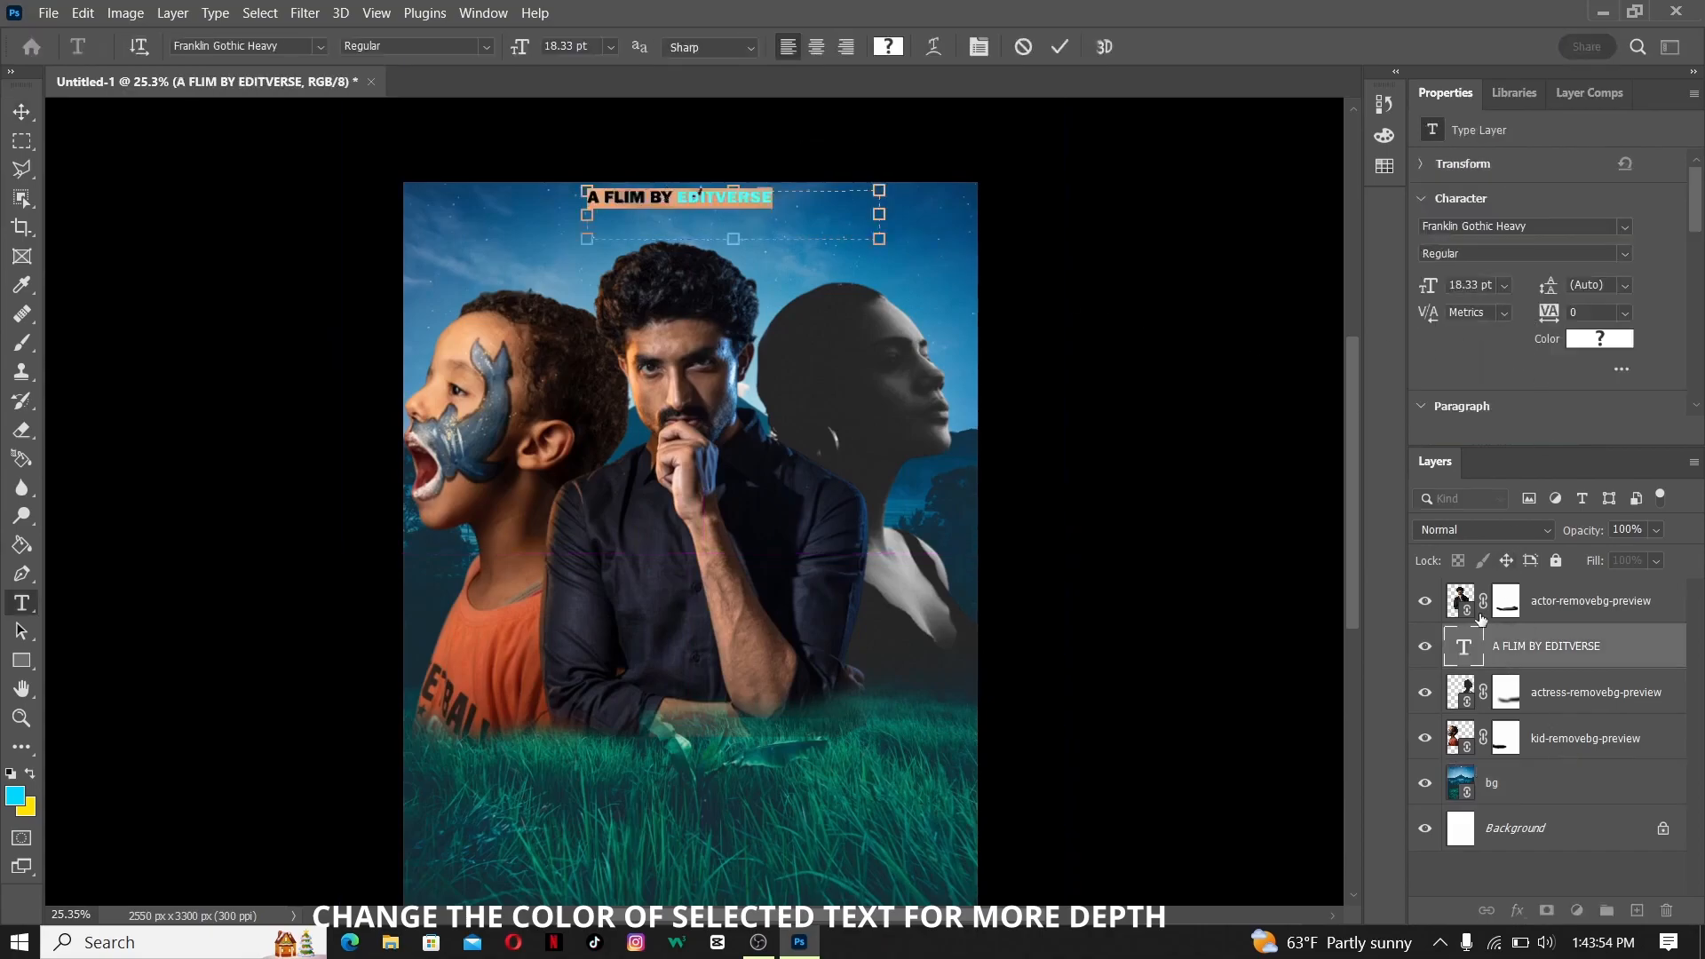
pyautogui.hotkey('ctrl', 'Return')
pyautogui.press('v')
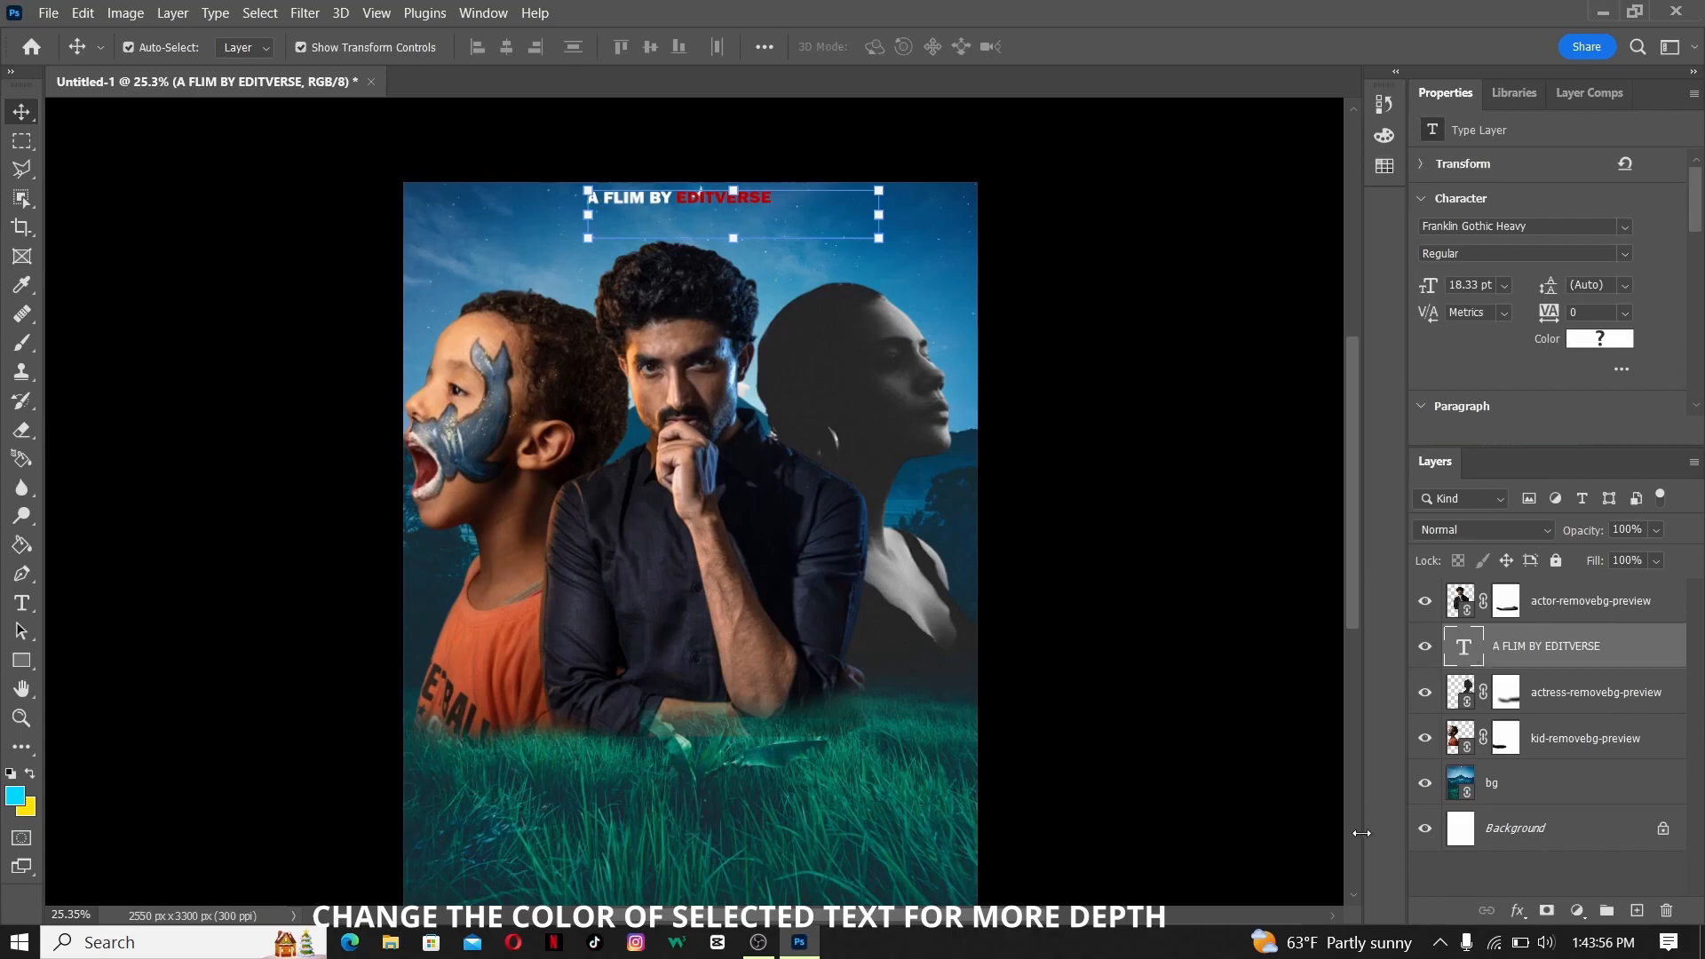
# - Add a Drop Shadow to the top credit line with 72% opacity, 17 px distance and 19% spread
pyautogui.click(1518, 911)
pyautogui.click(1554, 886)
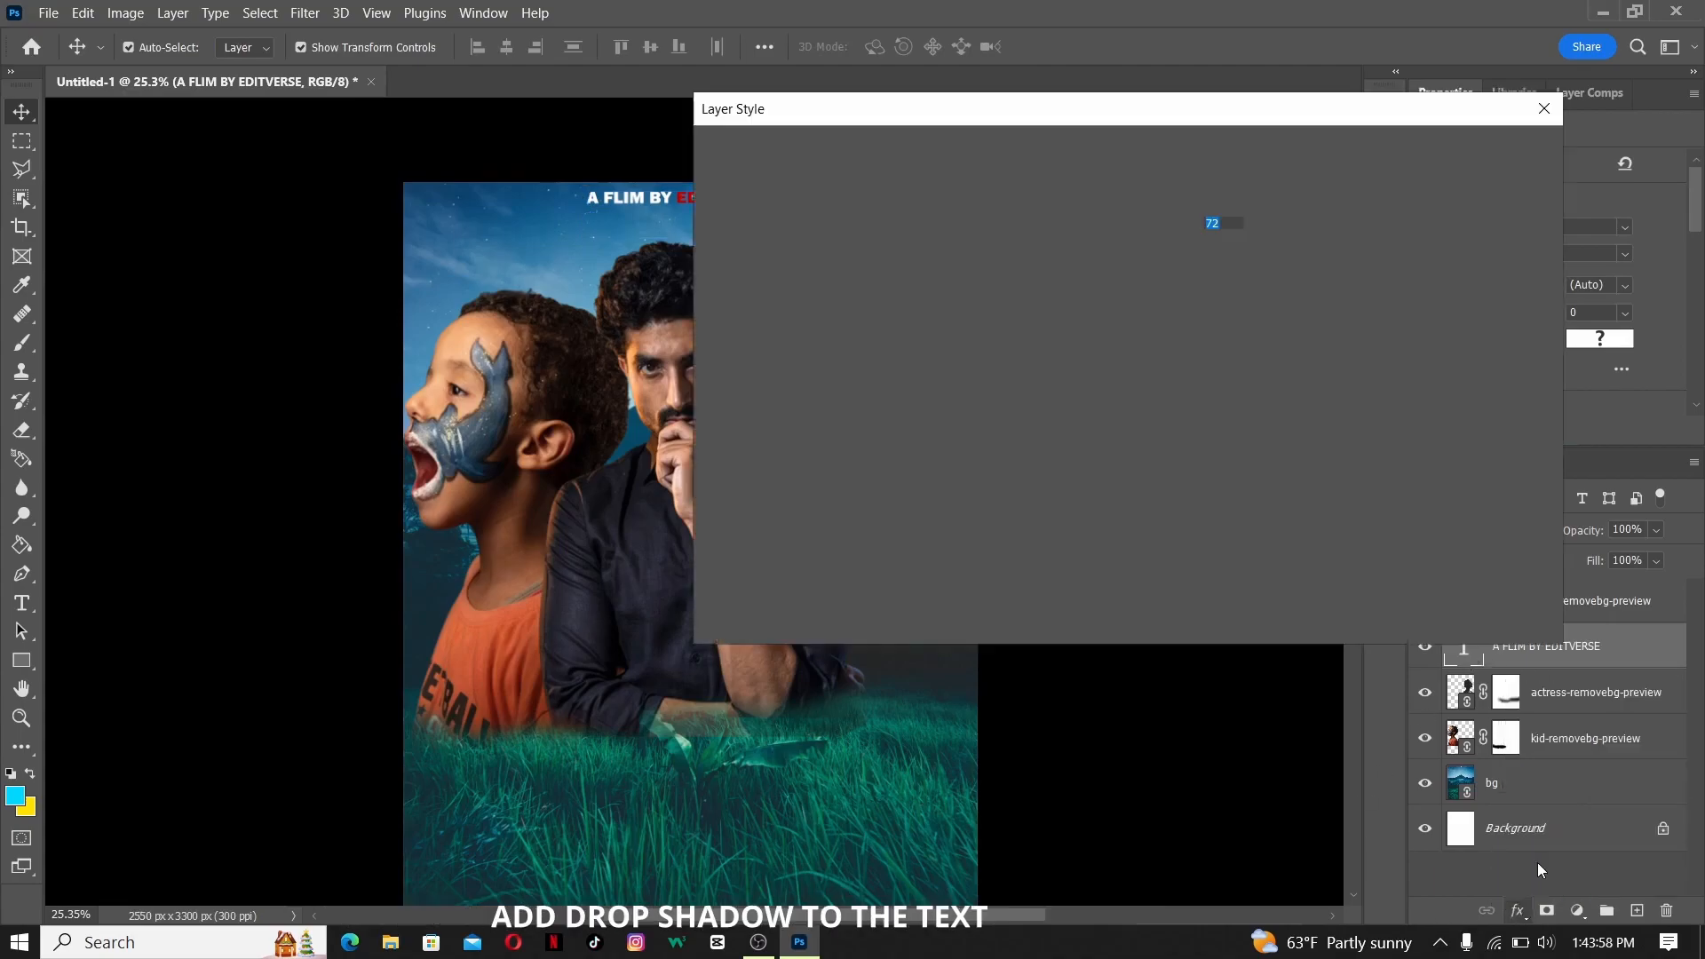
pyautogui.moveTo(833, 108); pyautogui.dragTo(735, 355)
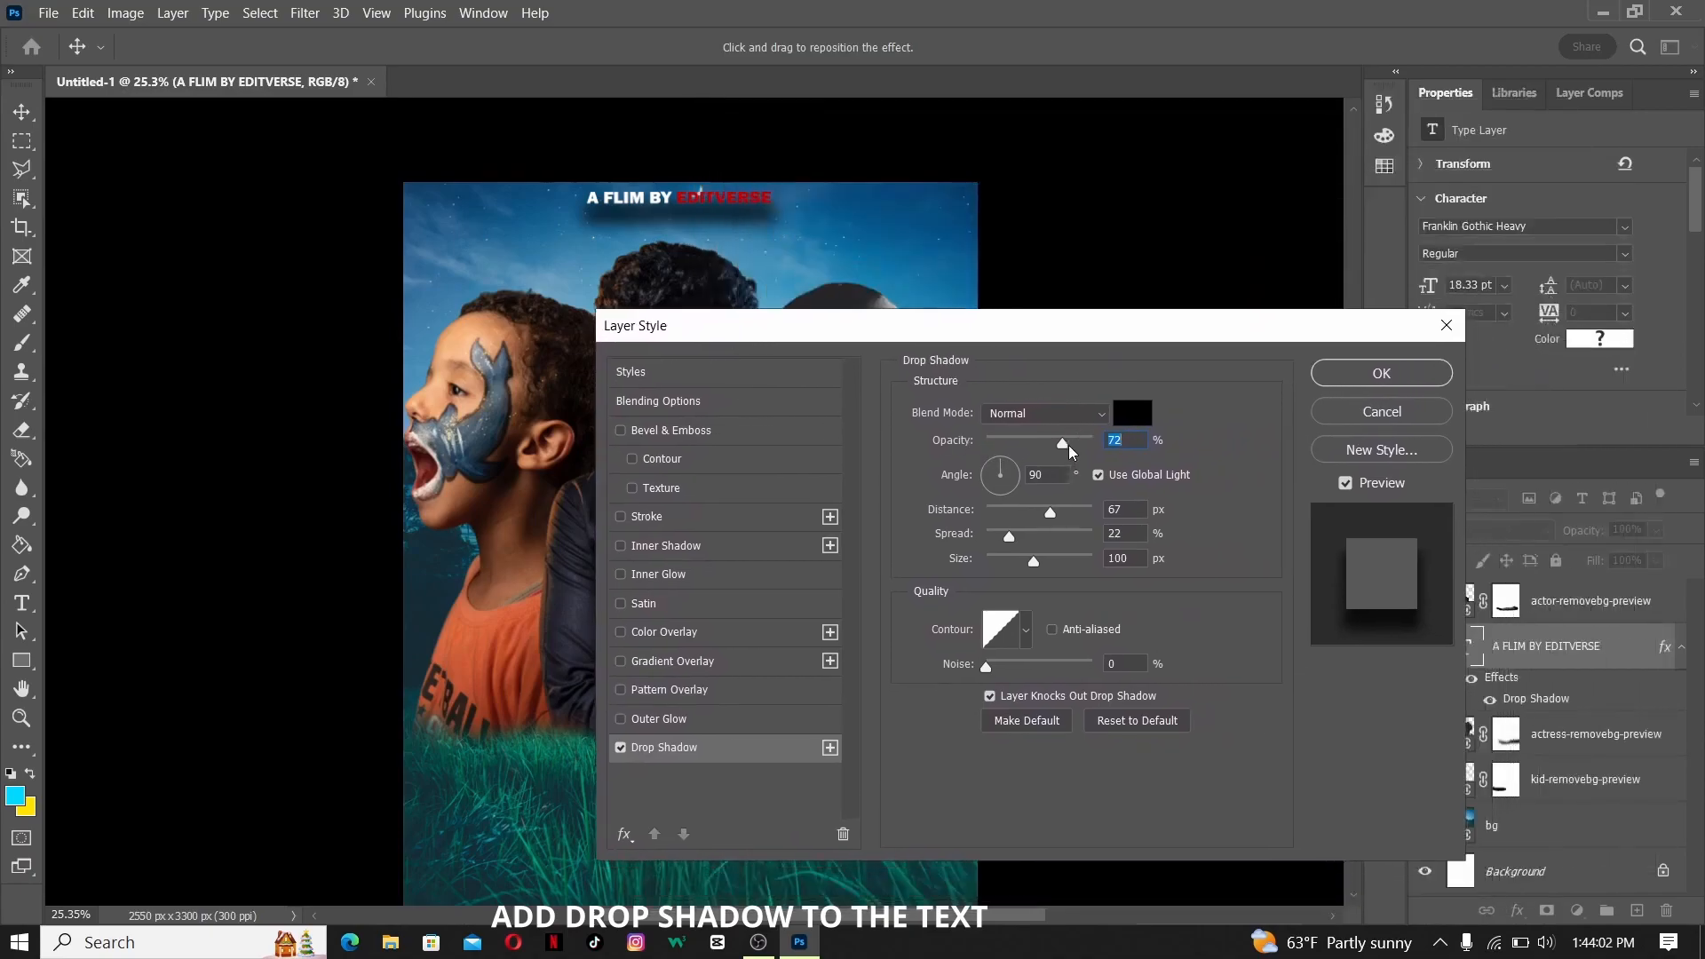
pyautogui.moveTo(1051, 515); pyautogui.dragTo(1018, 549)
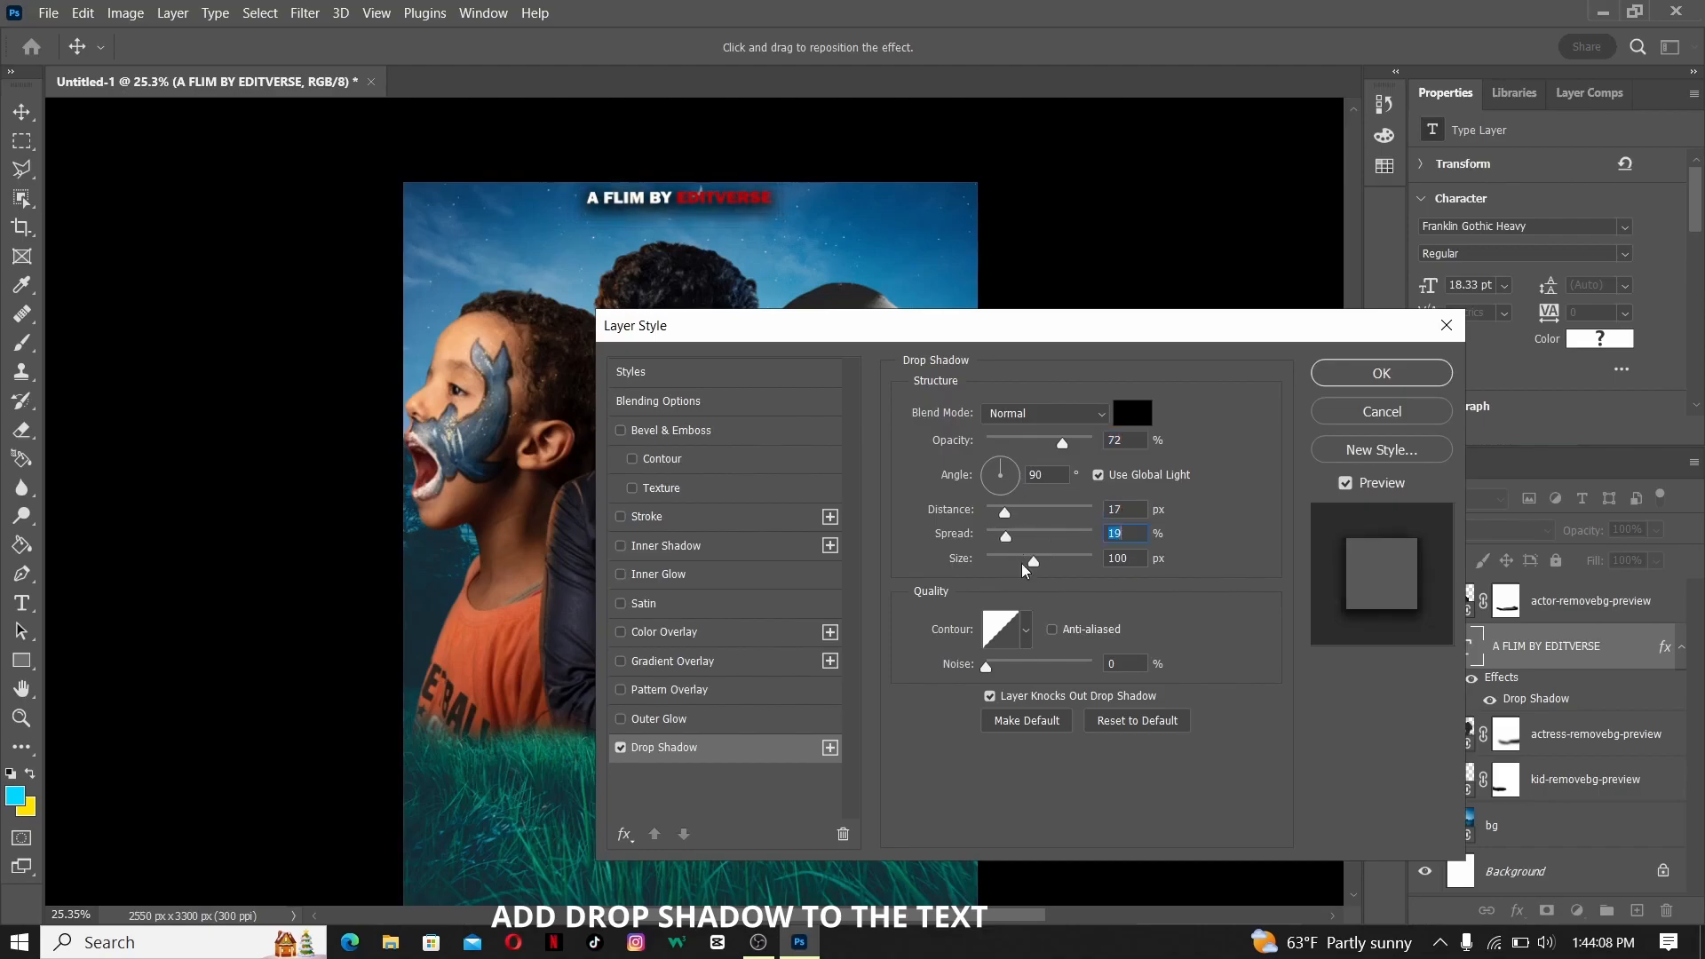
pyautogui.moveTo(1028, 568)
pyautogui.mouseDown()
pyautogui.moveTo(1003, 559)
pyautogui.moveTo(1030, 557)
pyautogui.mouseUp()
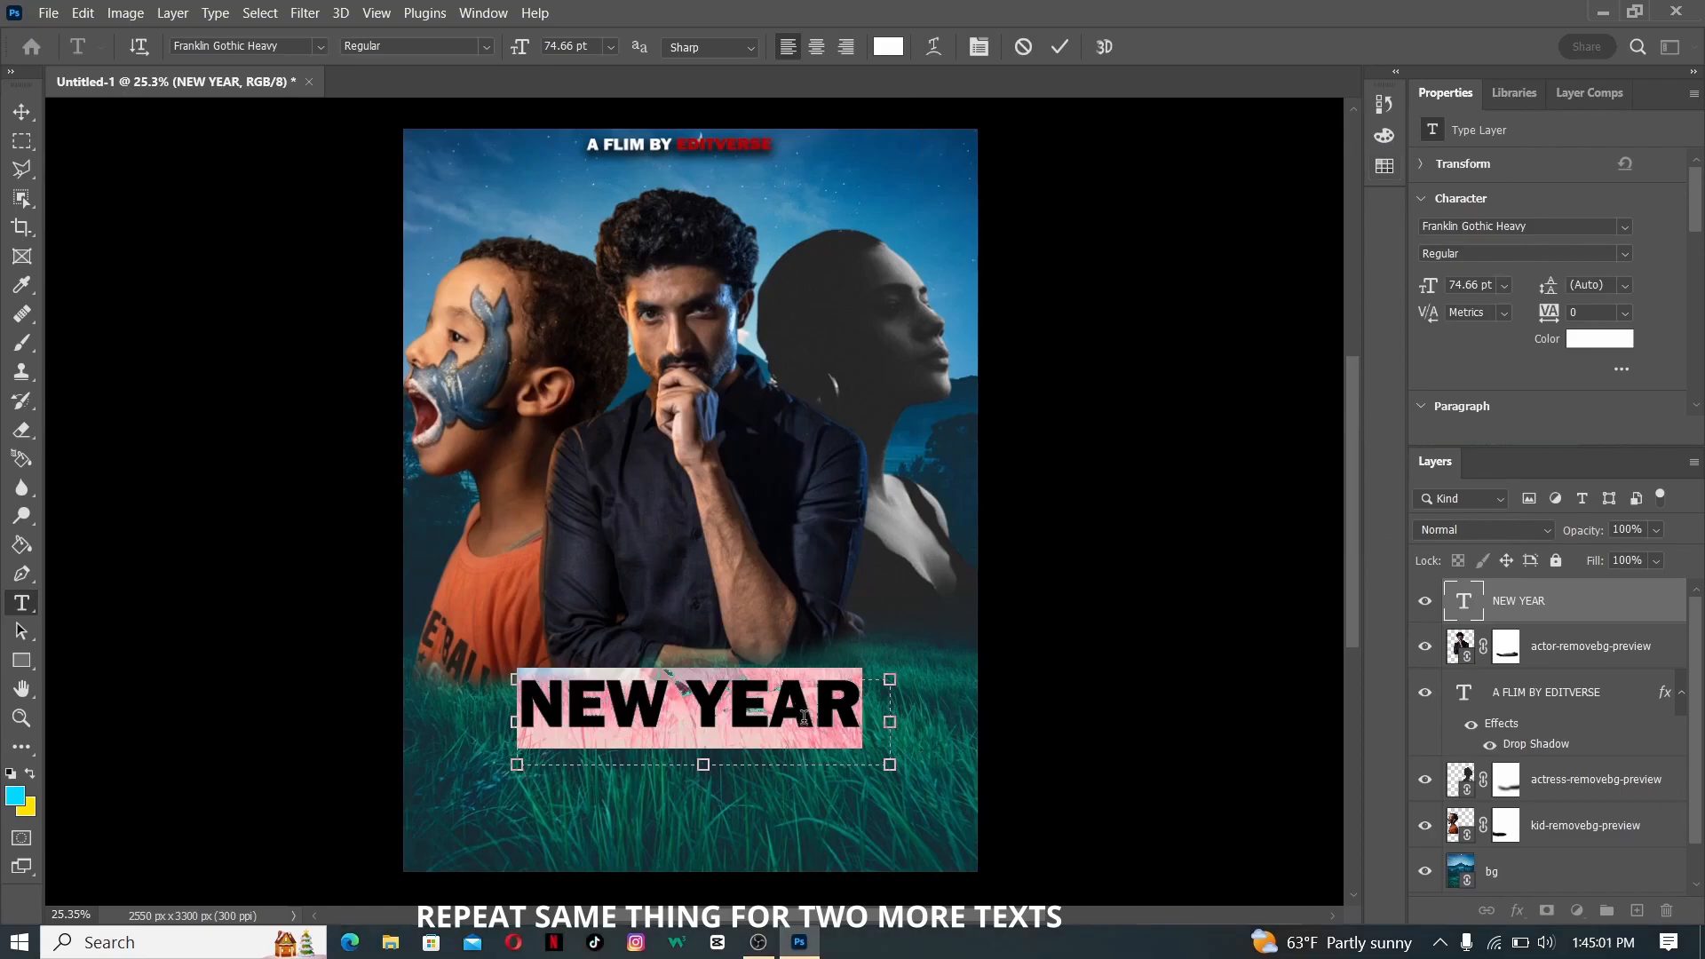
# - Color the word YEAR in the NEW YEAR title dark red
pyautogui.moveTo(690, 706); pyautogui.dragTo(861, 706)
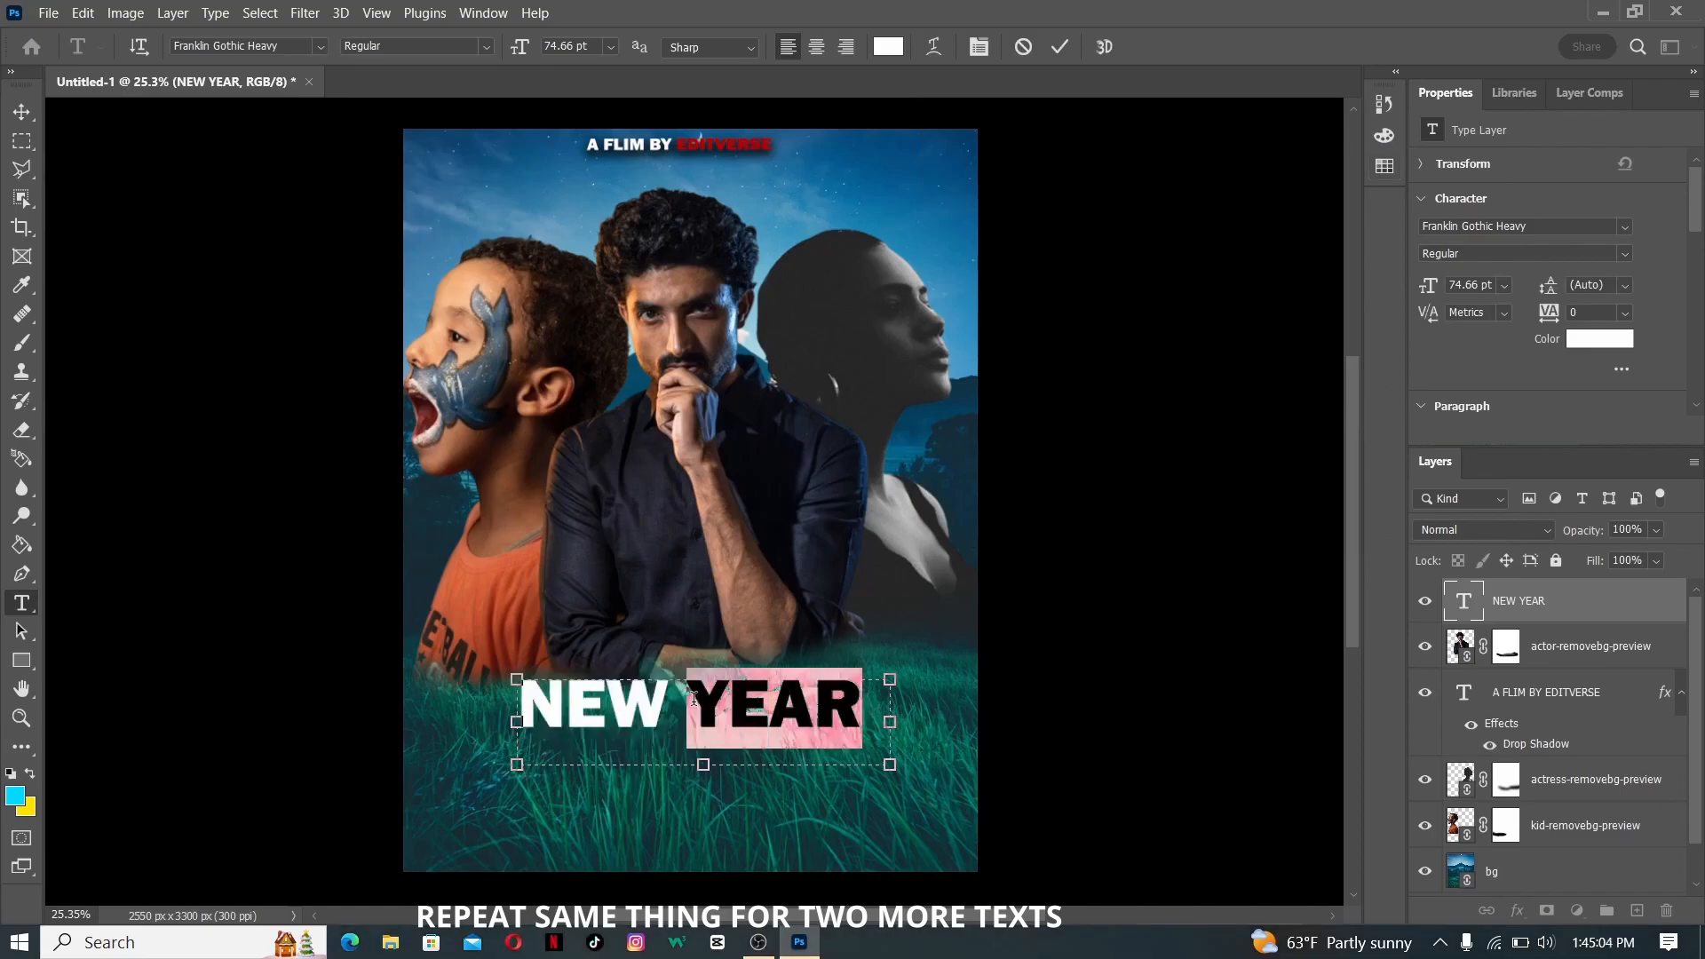
pyautogui.click(1598, 338)
pyautogui.click(1116, 269)
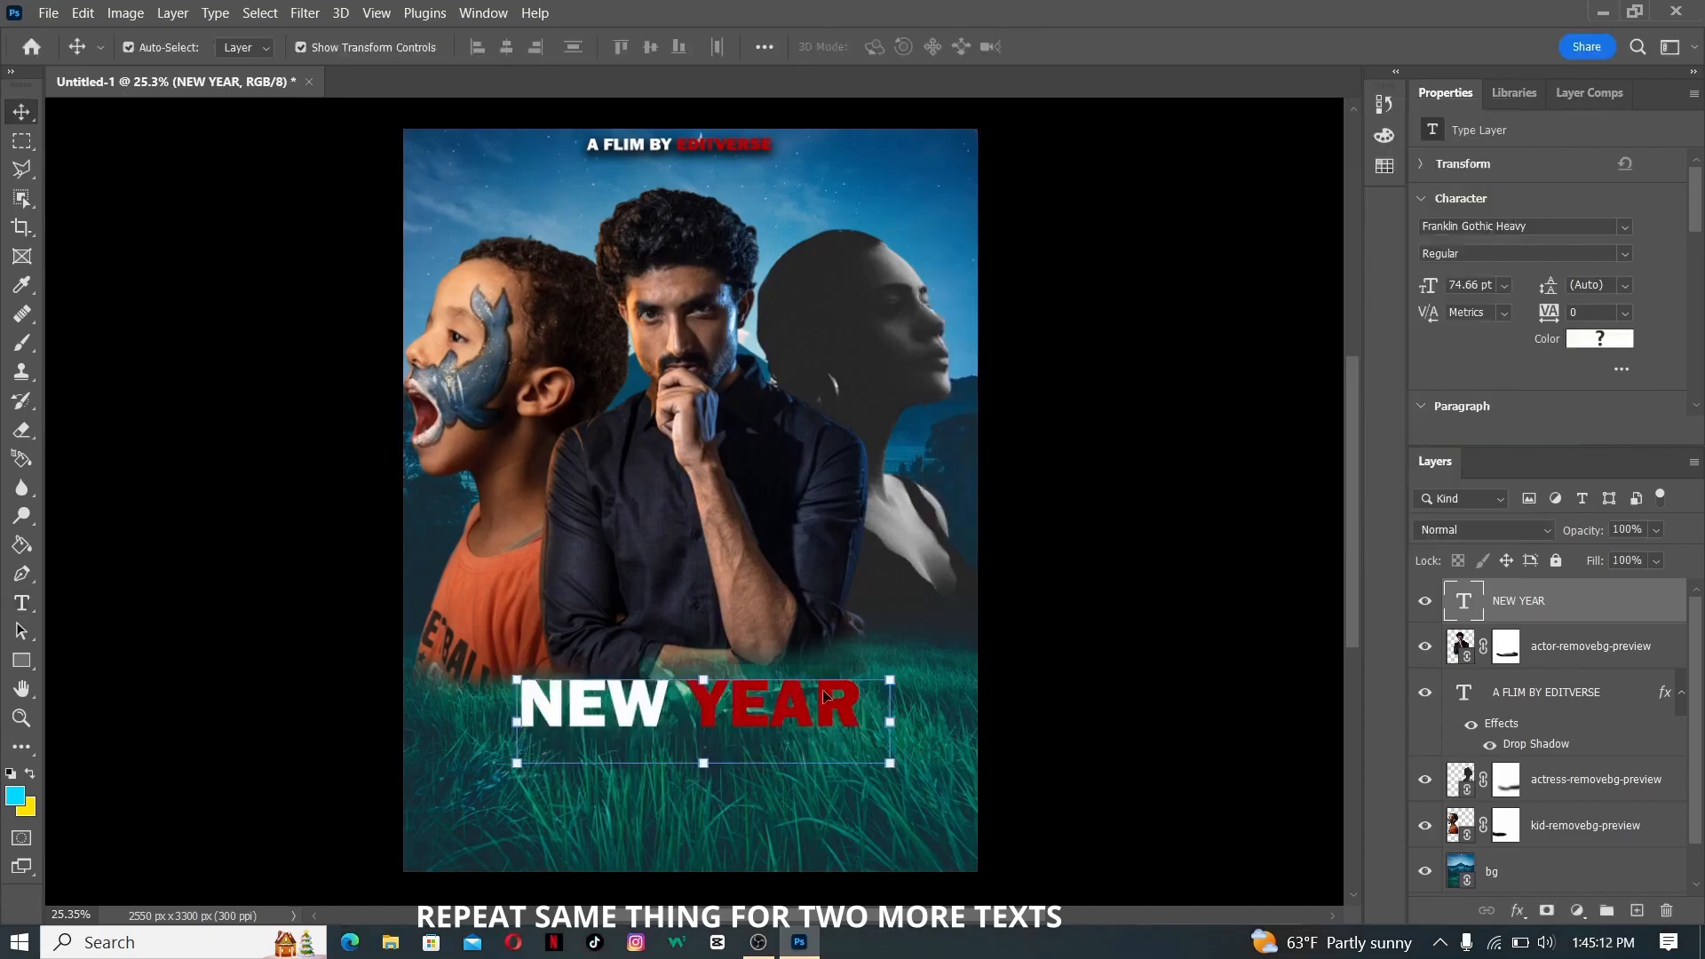
# - Give the NEW YEAR title a Drop Shadow with 32 px distance and 26% spread, plus Bevel & Emboss with Contour and Texture
pyautogui.click(1516, 911)
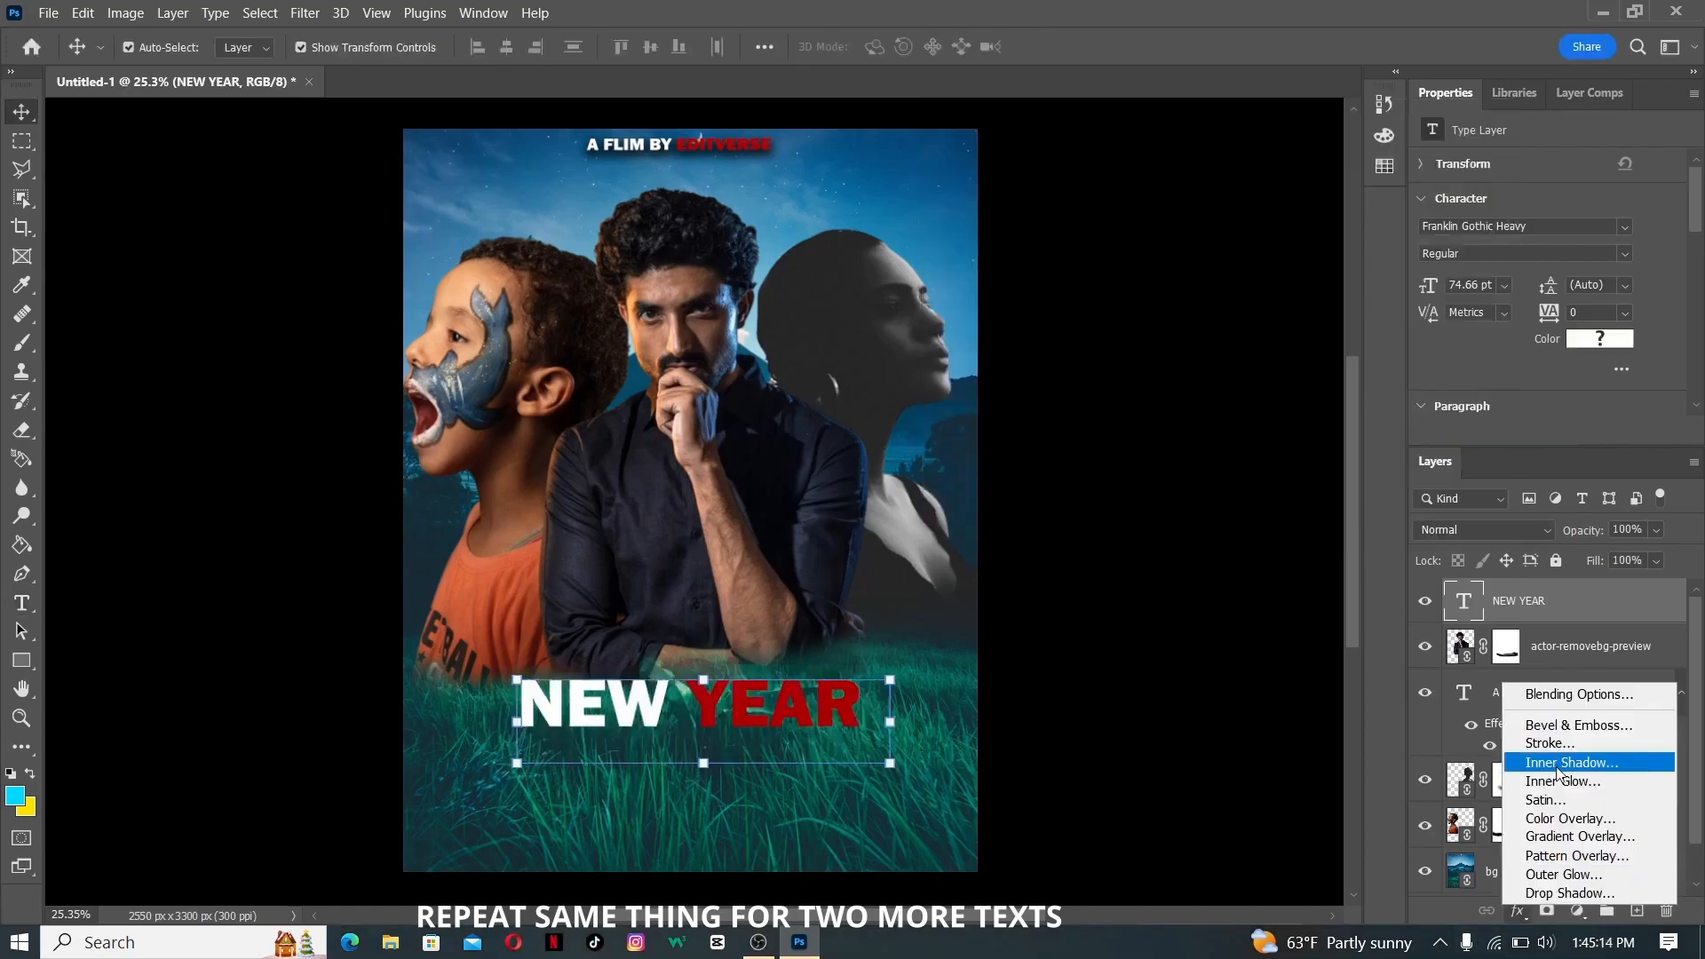
pyautogui.click(1563, 910)
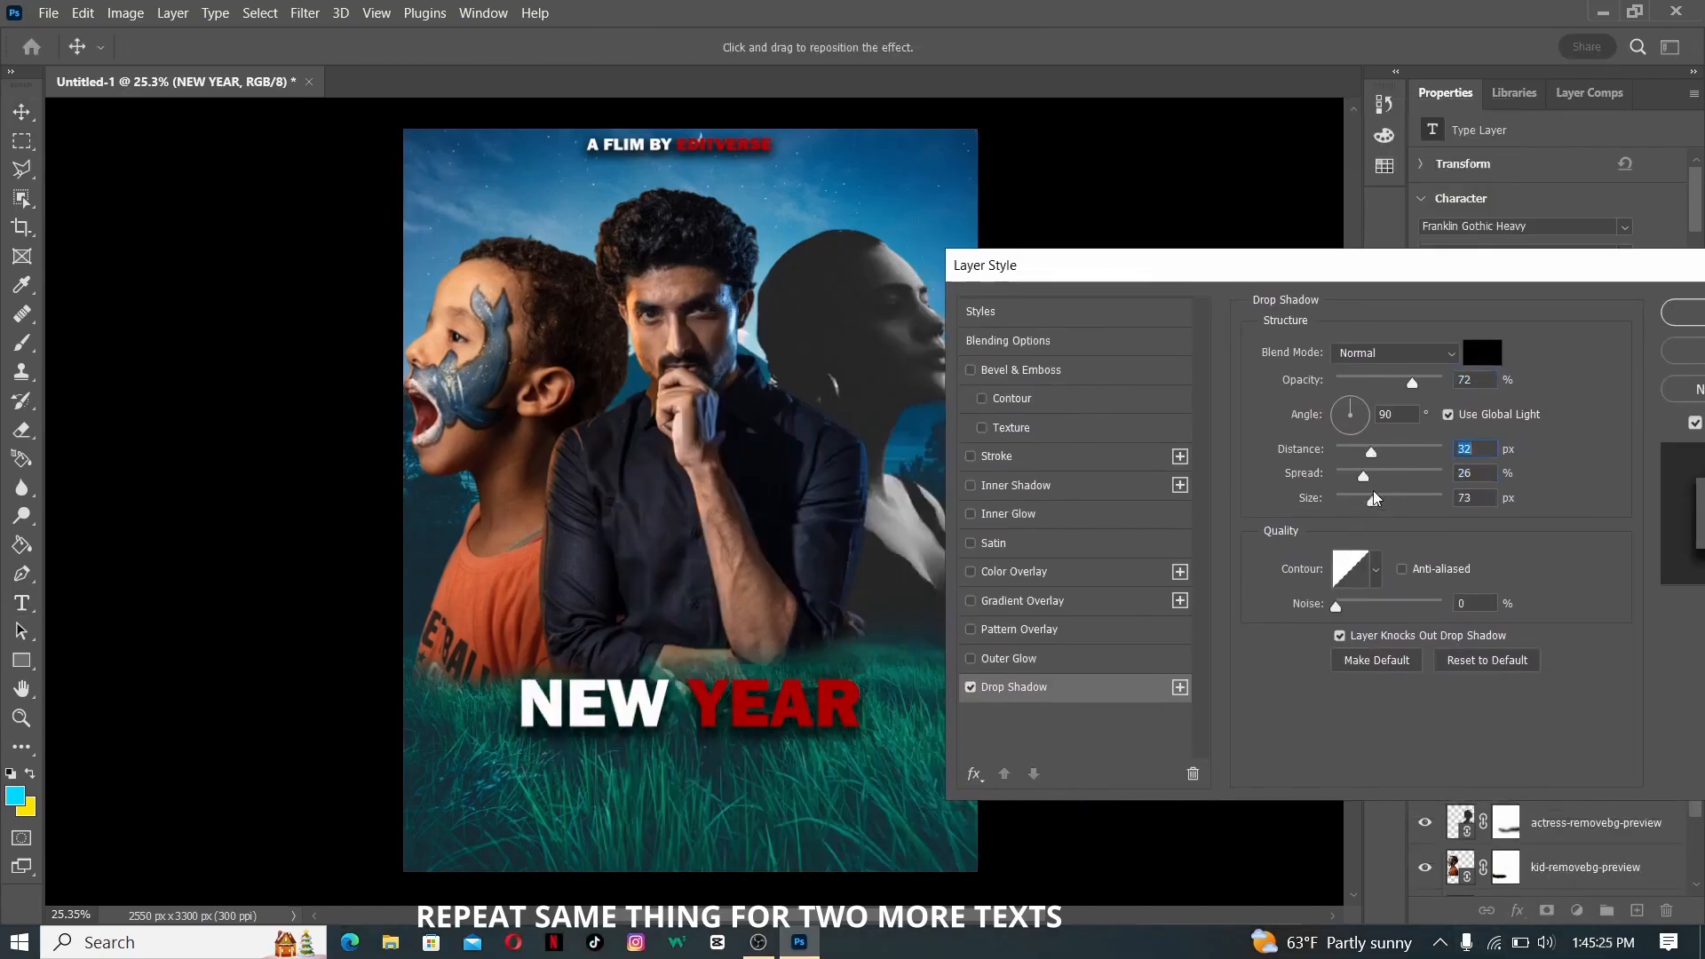
pyautogui.click(988, 457)
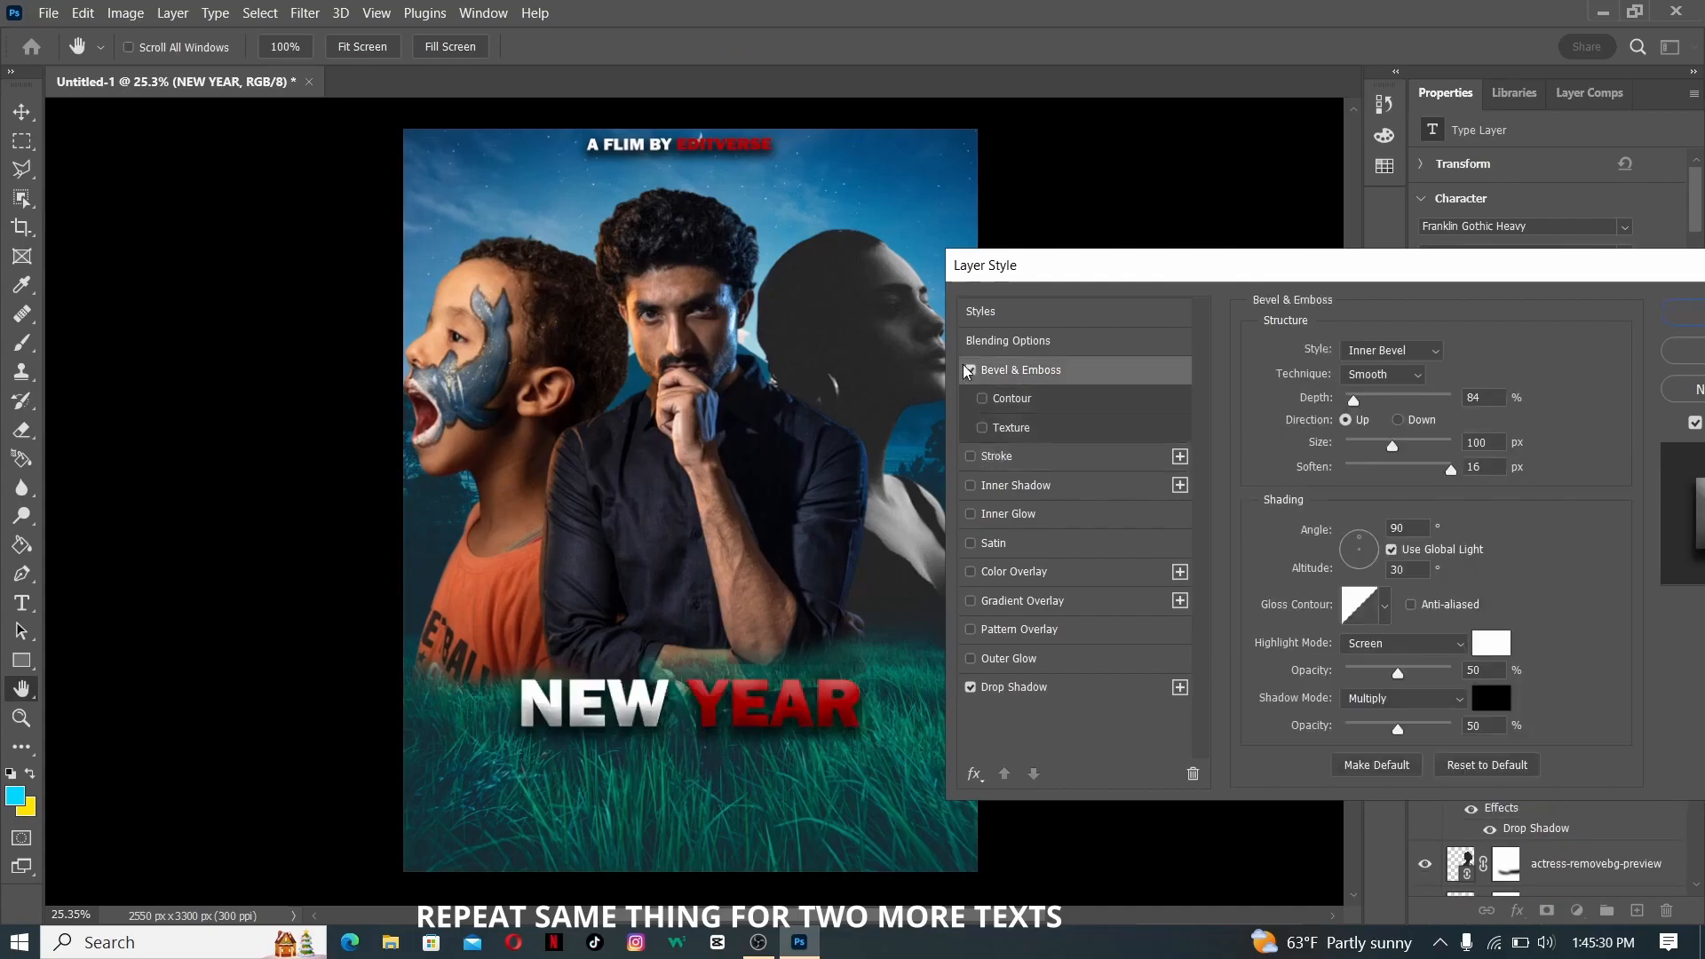
pyautogui.click(1011, 427)
pyautogui.moveTo(1378, 425); pyautogui.dragTo(1373, 411)
pyautogui.moveTo(1388, 446); pyautogui.dragTo(1339, 447)
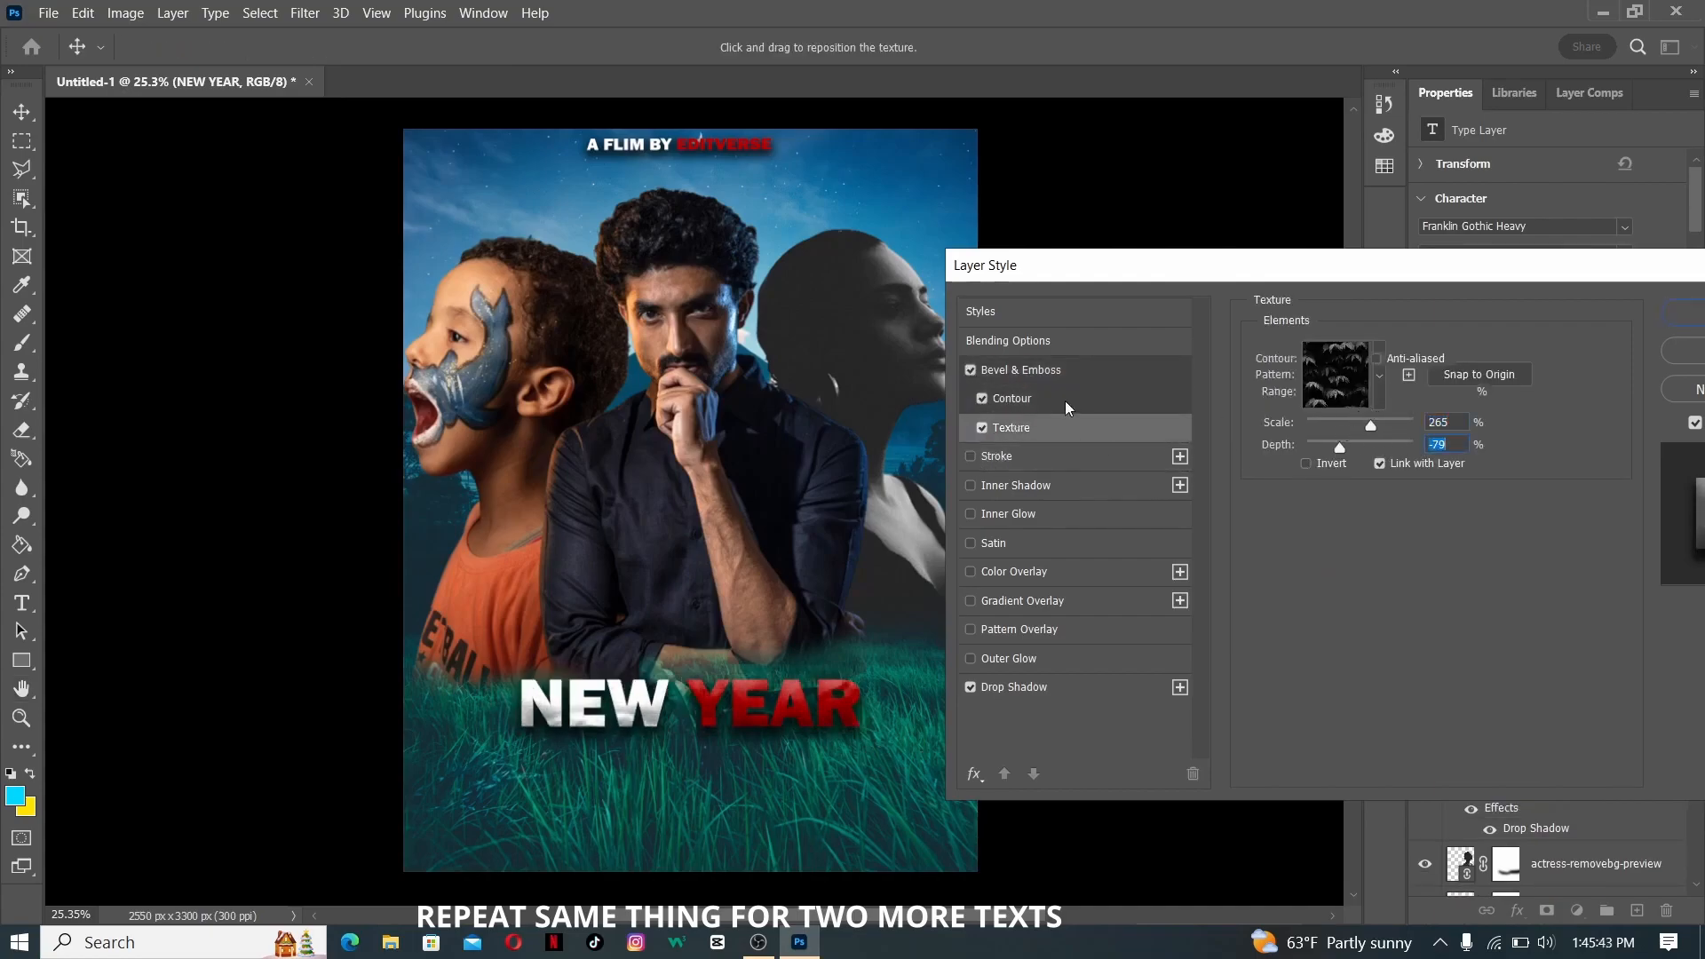
pyautogui.click(1066, 407)
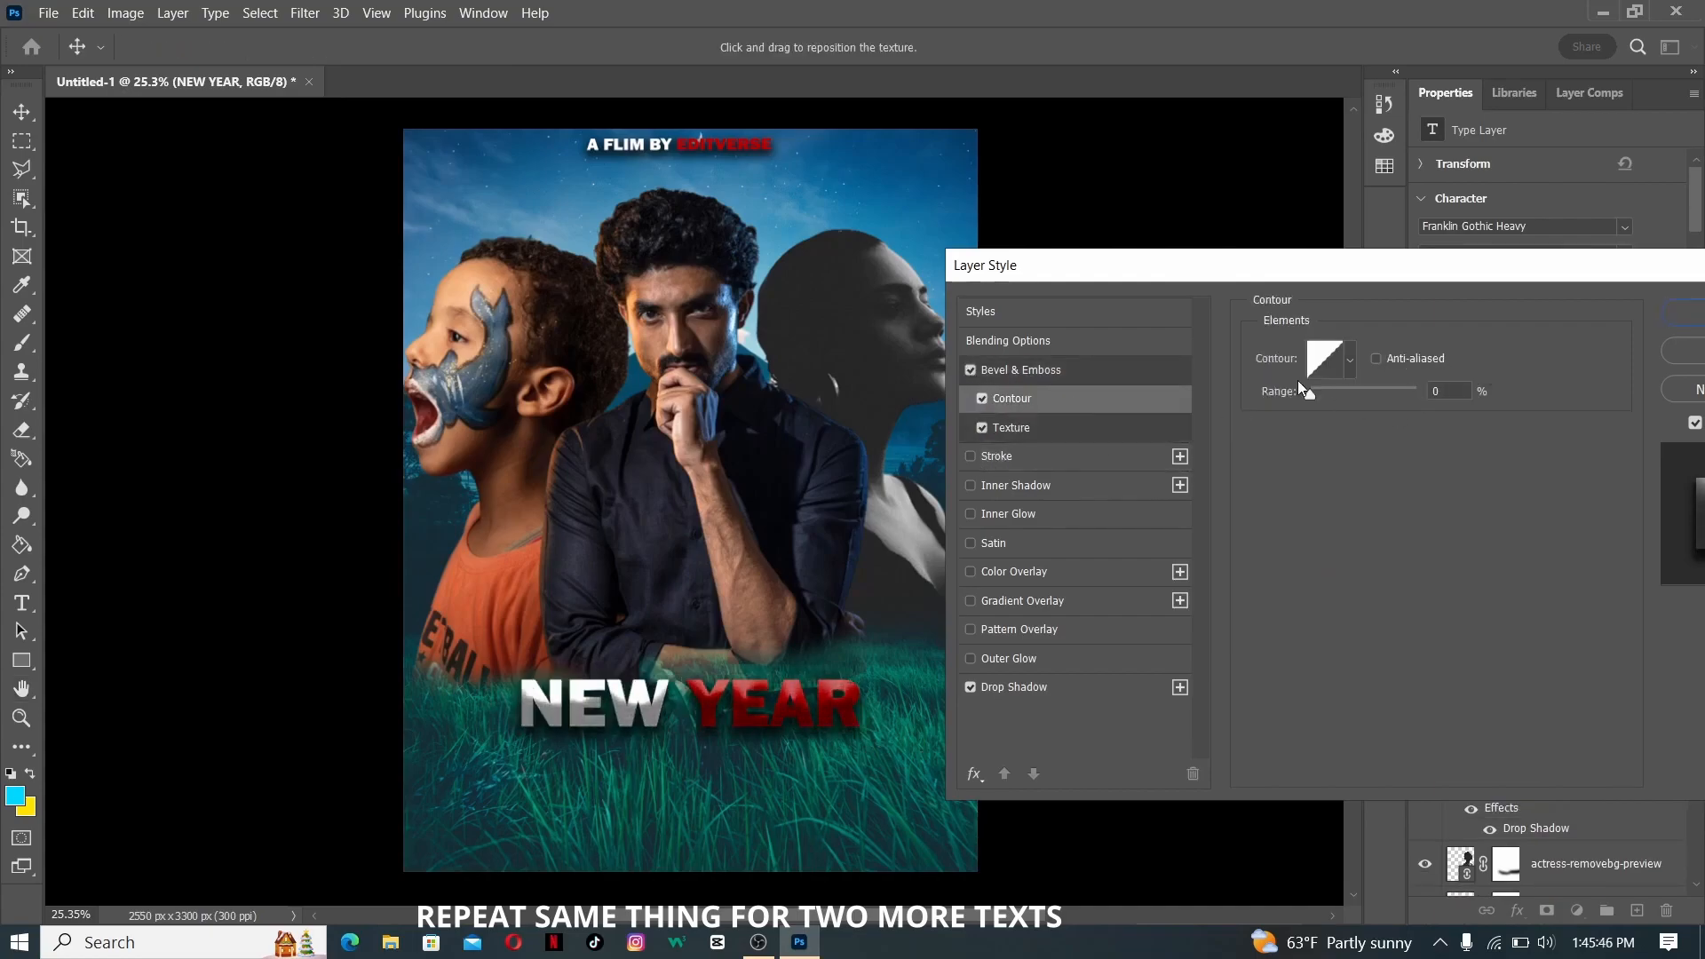
# - Add the white 24 pt text "RELEASING ON 1 JANUARY, 2024" on two lines near the poster's lower edge
pyautogui.press('BackSpace')
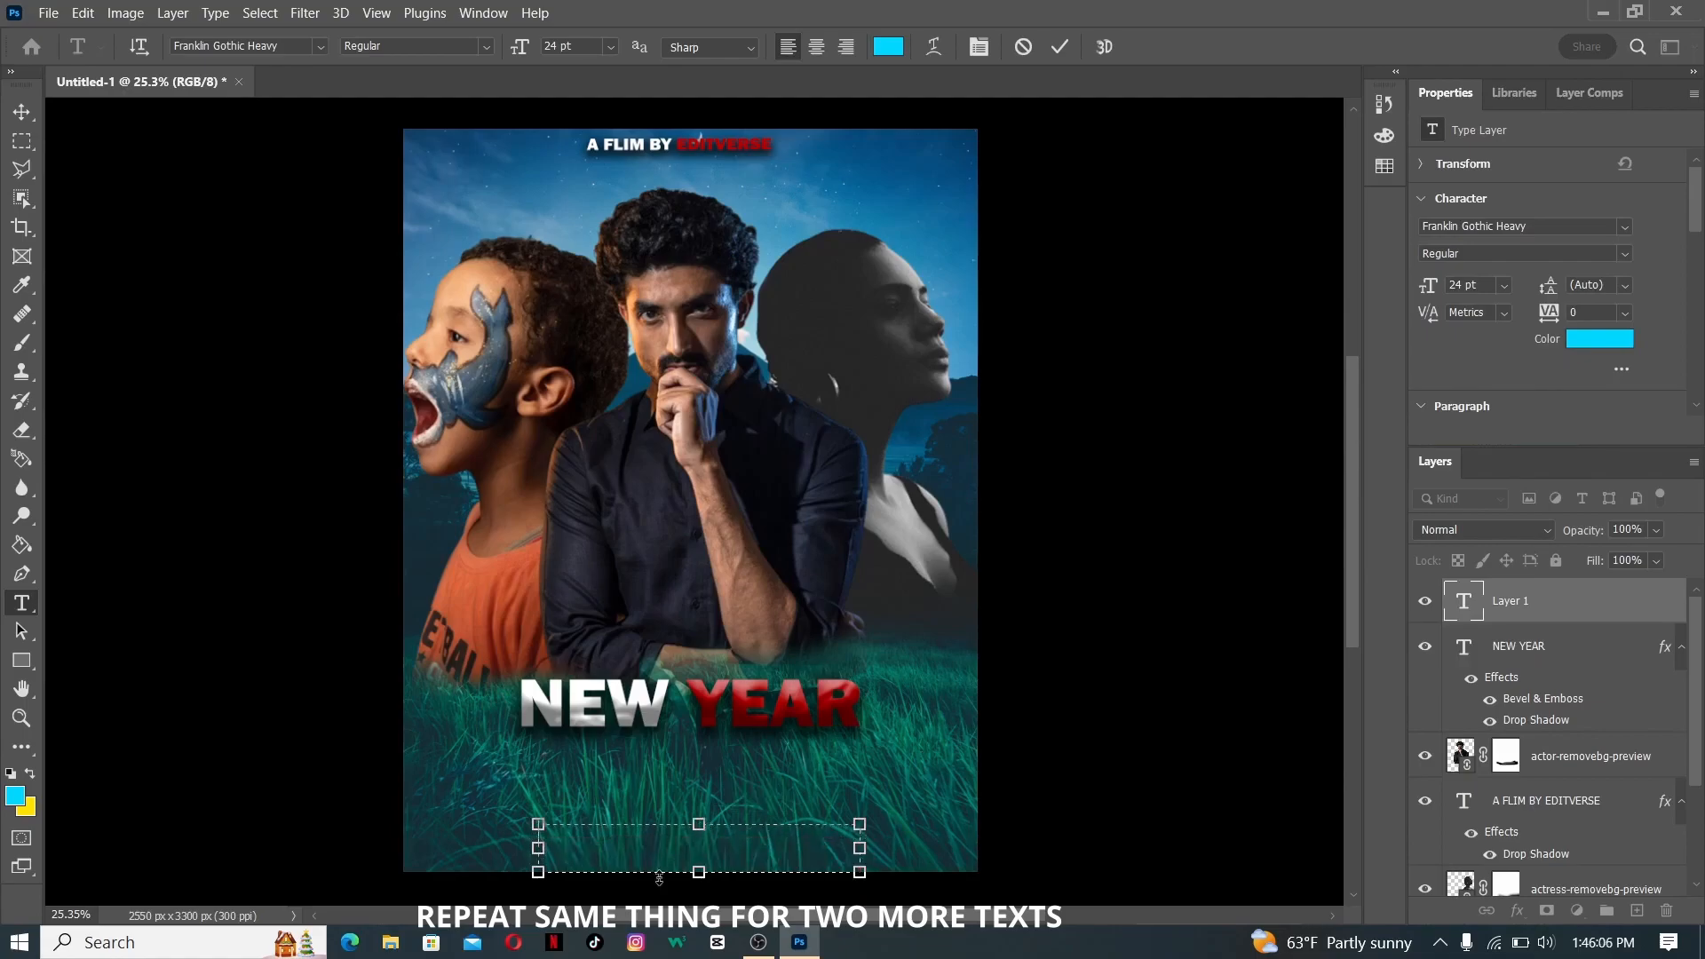
pyautogui.click(1599, 338)
pyautogui.write('RELEASING ON')
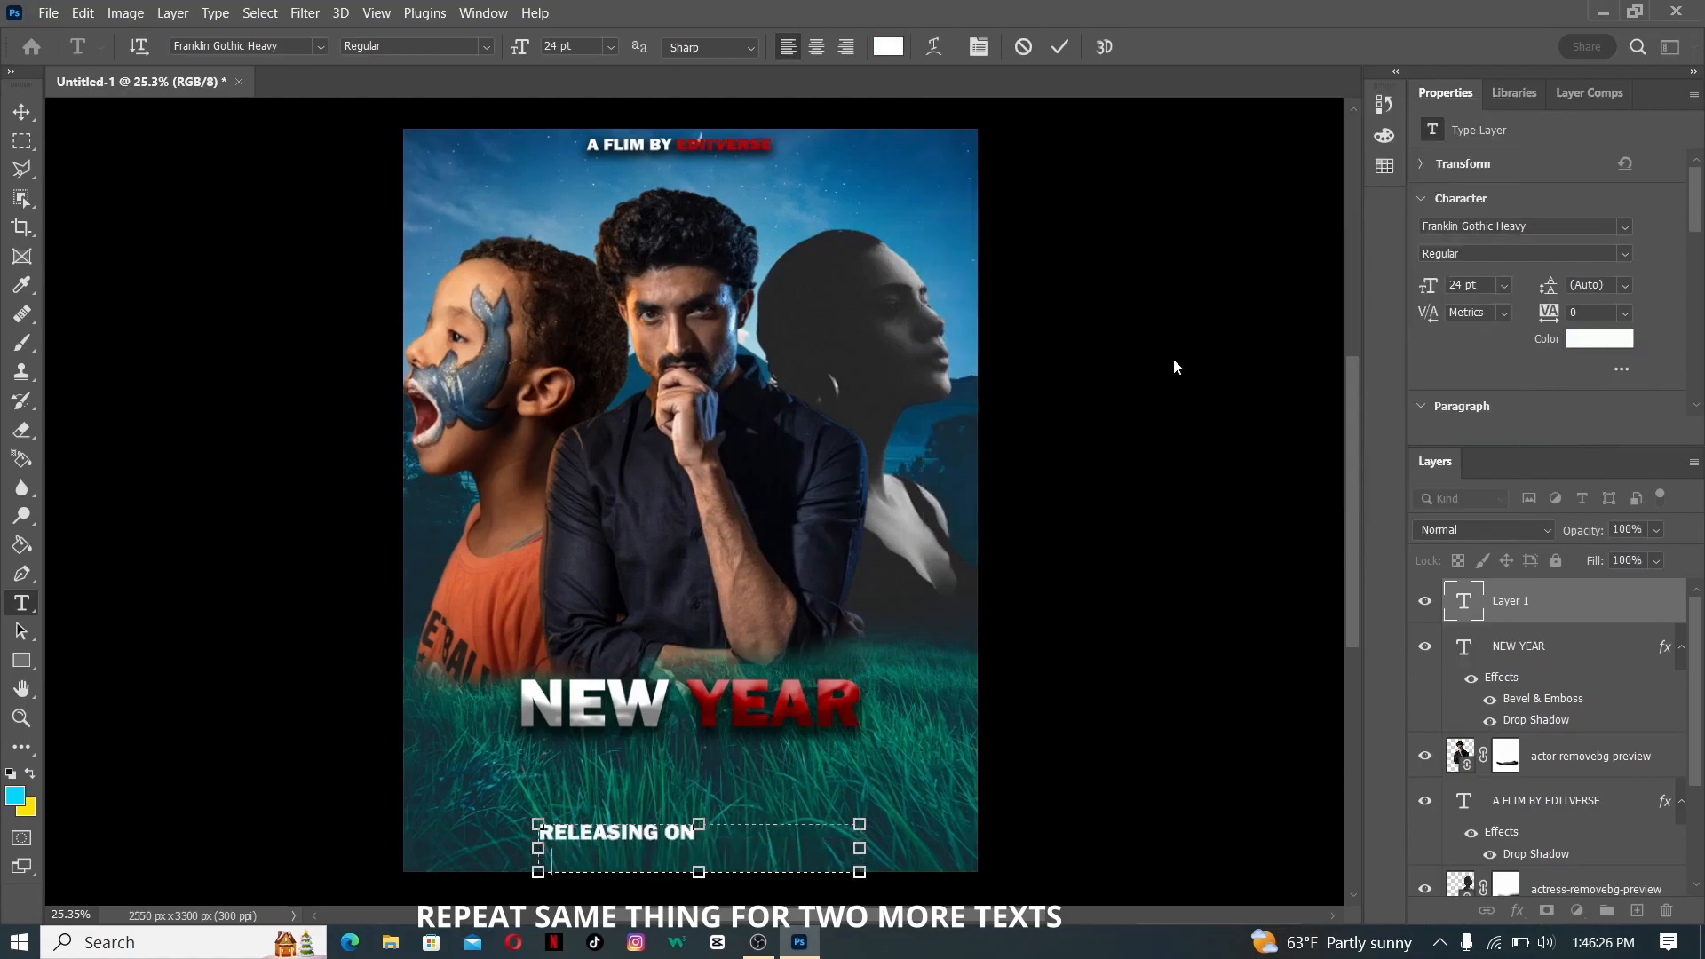
pyautogui.write('24')
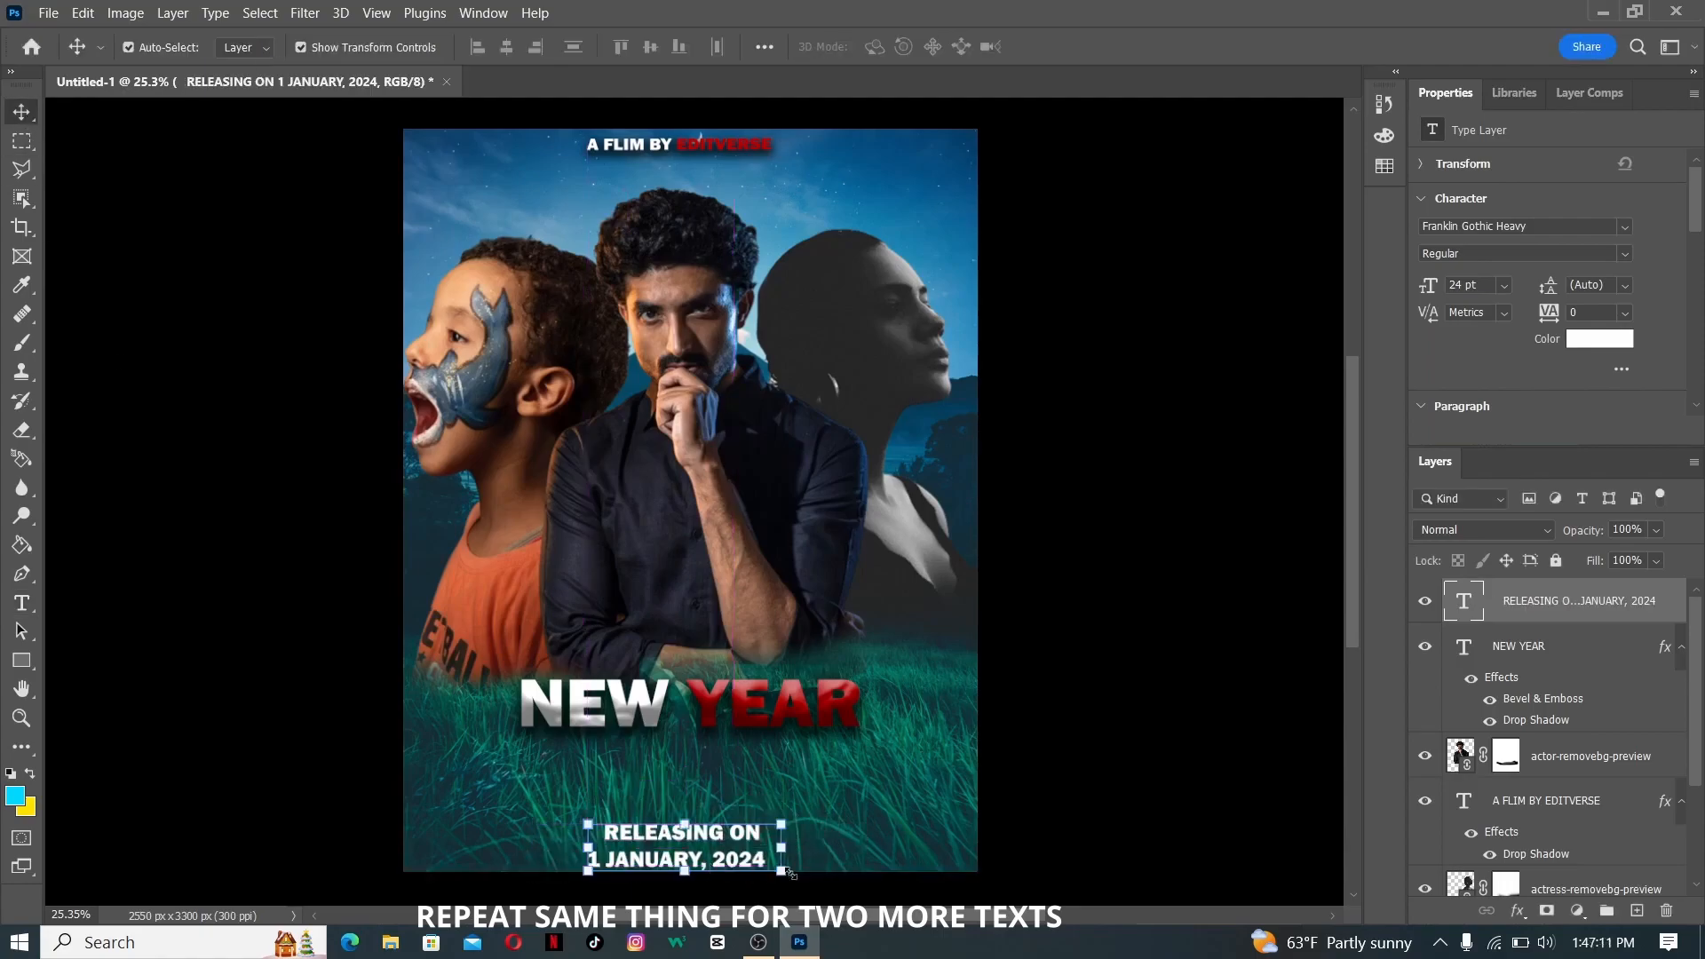
# - Reduce the release-date text to about 15.99 pt and center it at the poster's lower edge
pyautogui.doubleClick(715, 836)
pyautogui.moveTo(754, 838); pyautogui.dragTo(624, 839)
pyautogui.moveTo(754, 839); pyautogui.dragTo(610, 831)
pyautogui.click(611, 48)
pyautogui.click(598, 221)
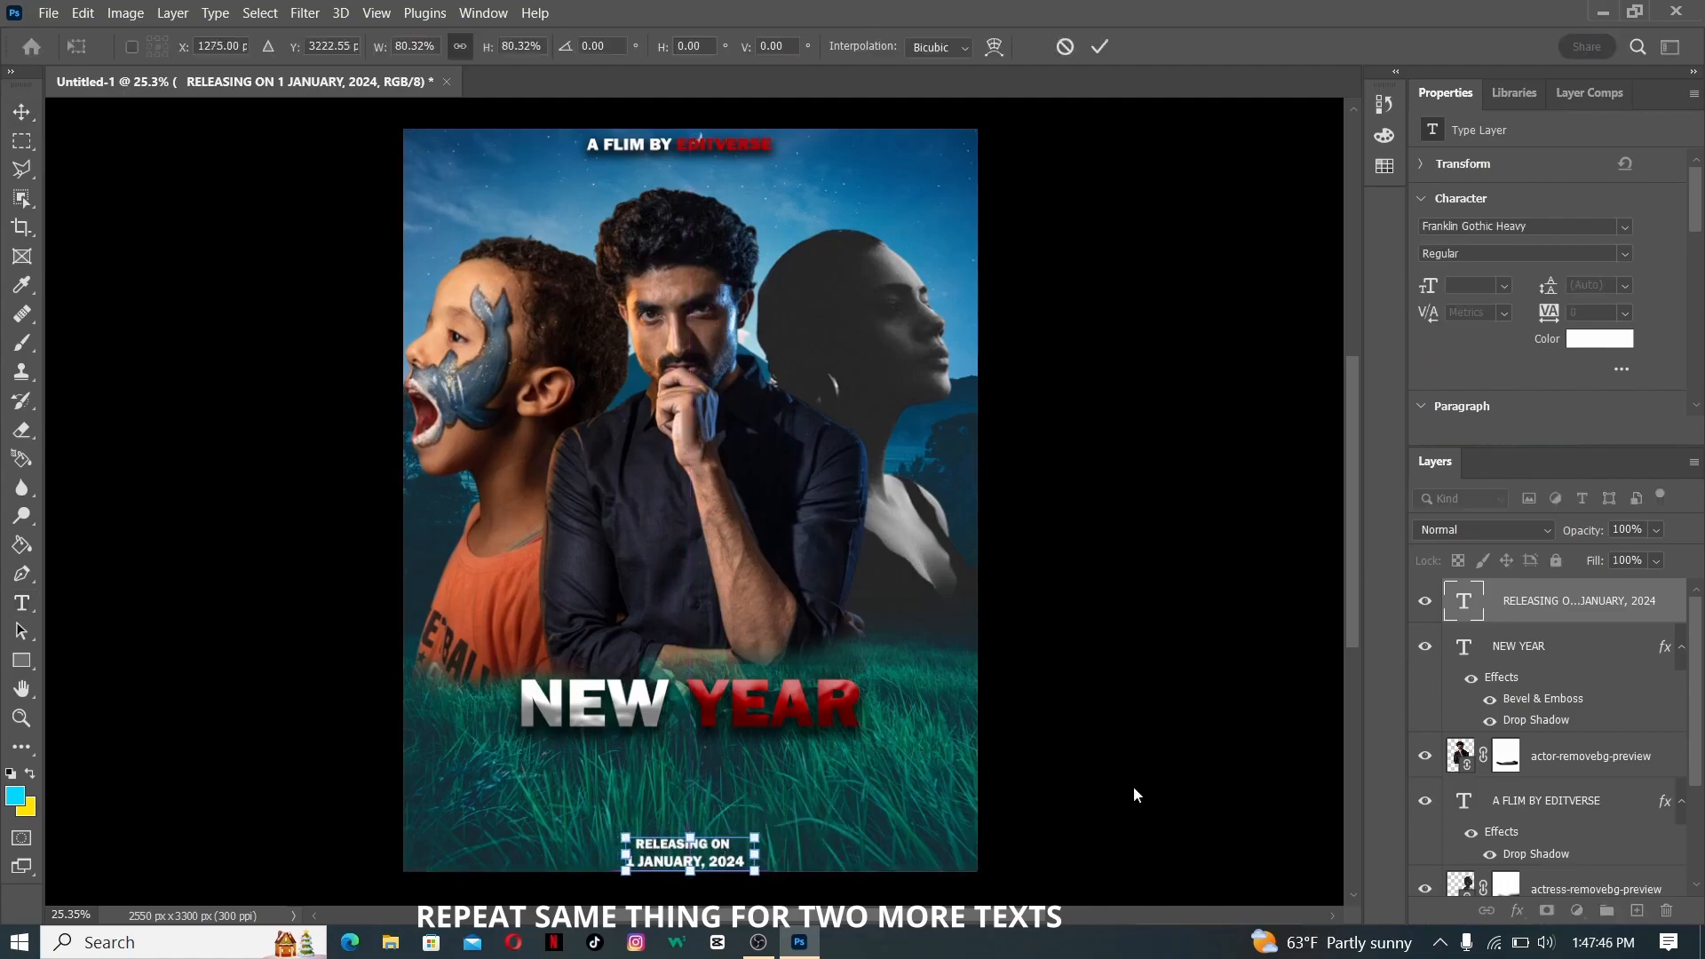
# - Color the word JANUARY in the release-date text dark red
pyautogui.doubleClick(697, 853)
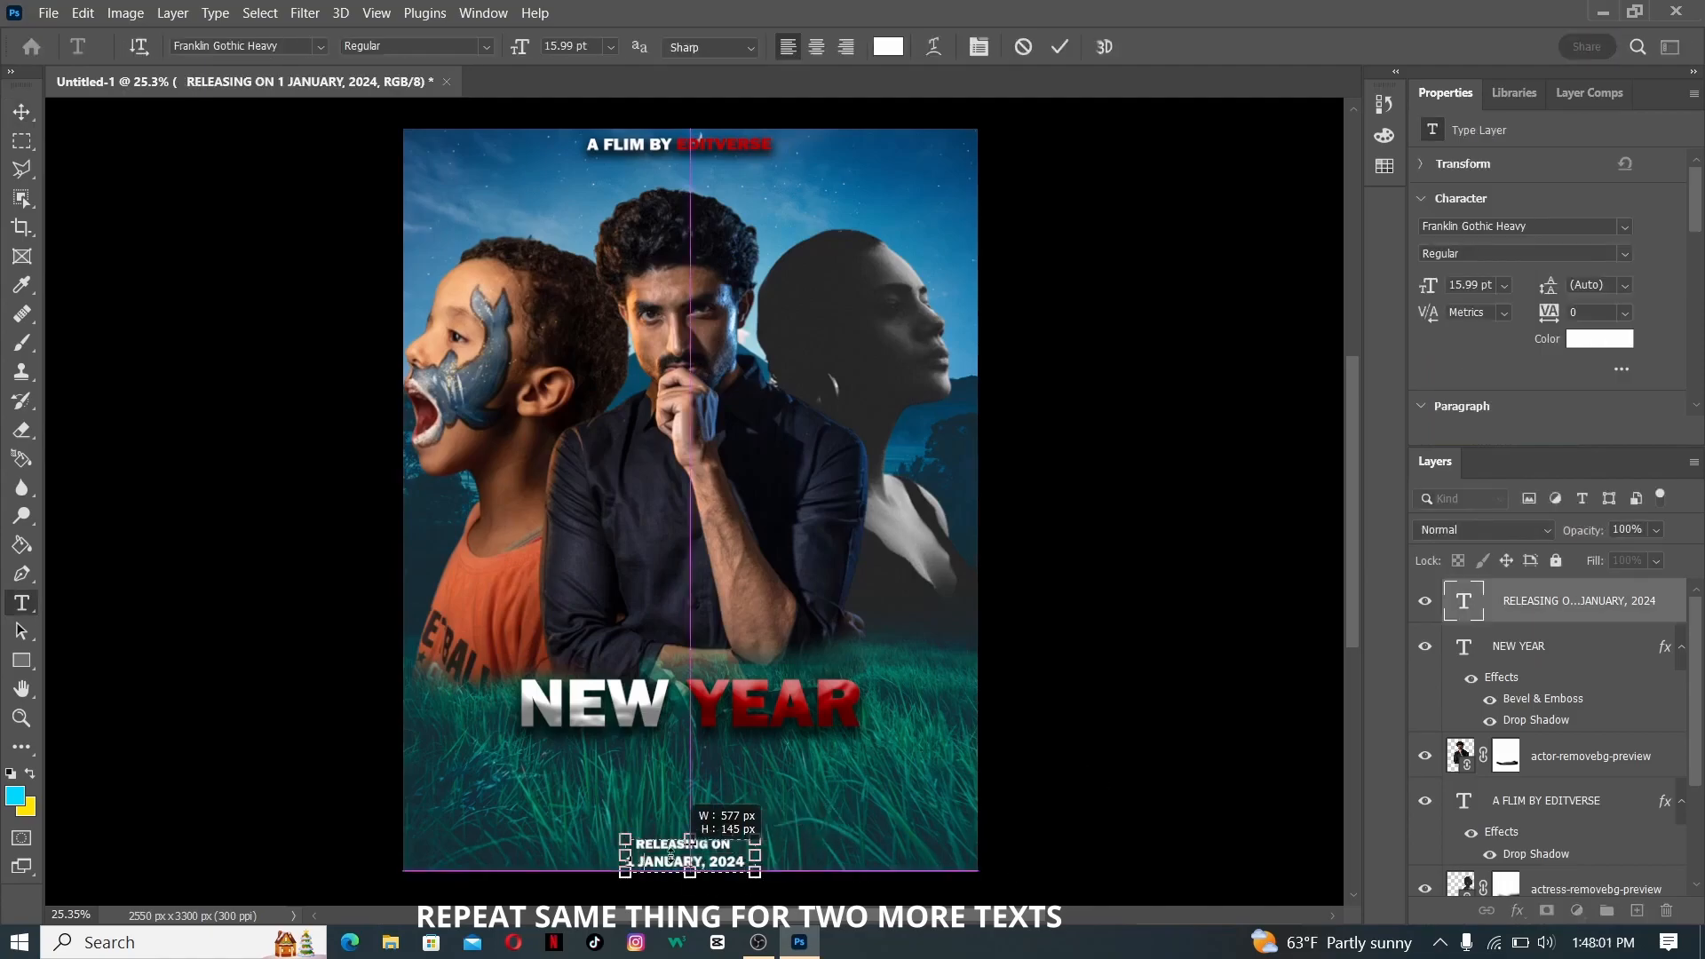
pyautogui.moveTo(704, 861); pyautogui.dragTo(640, 845)
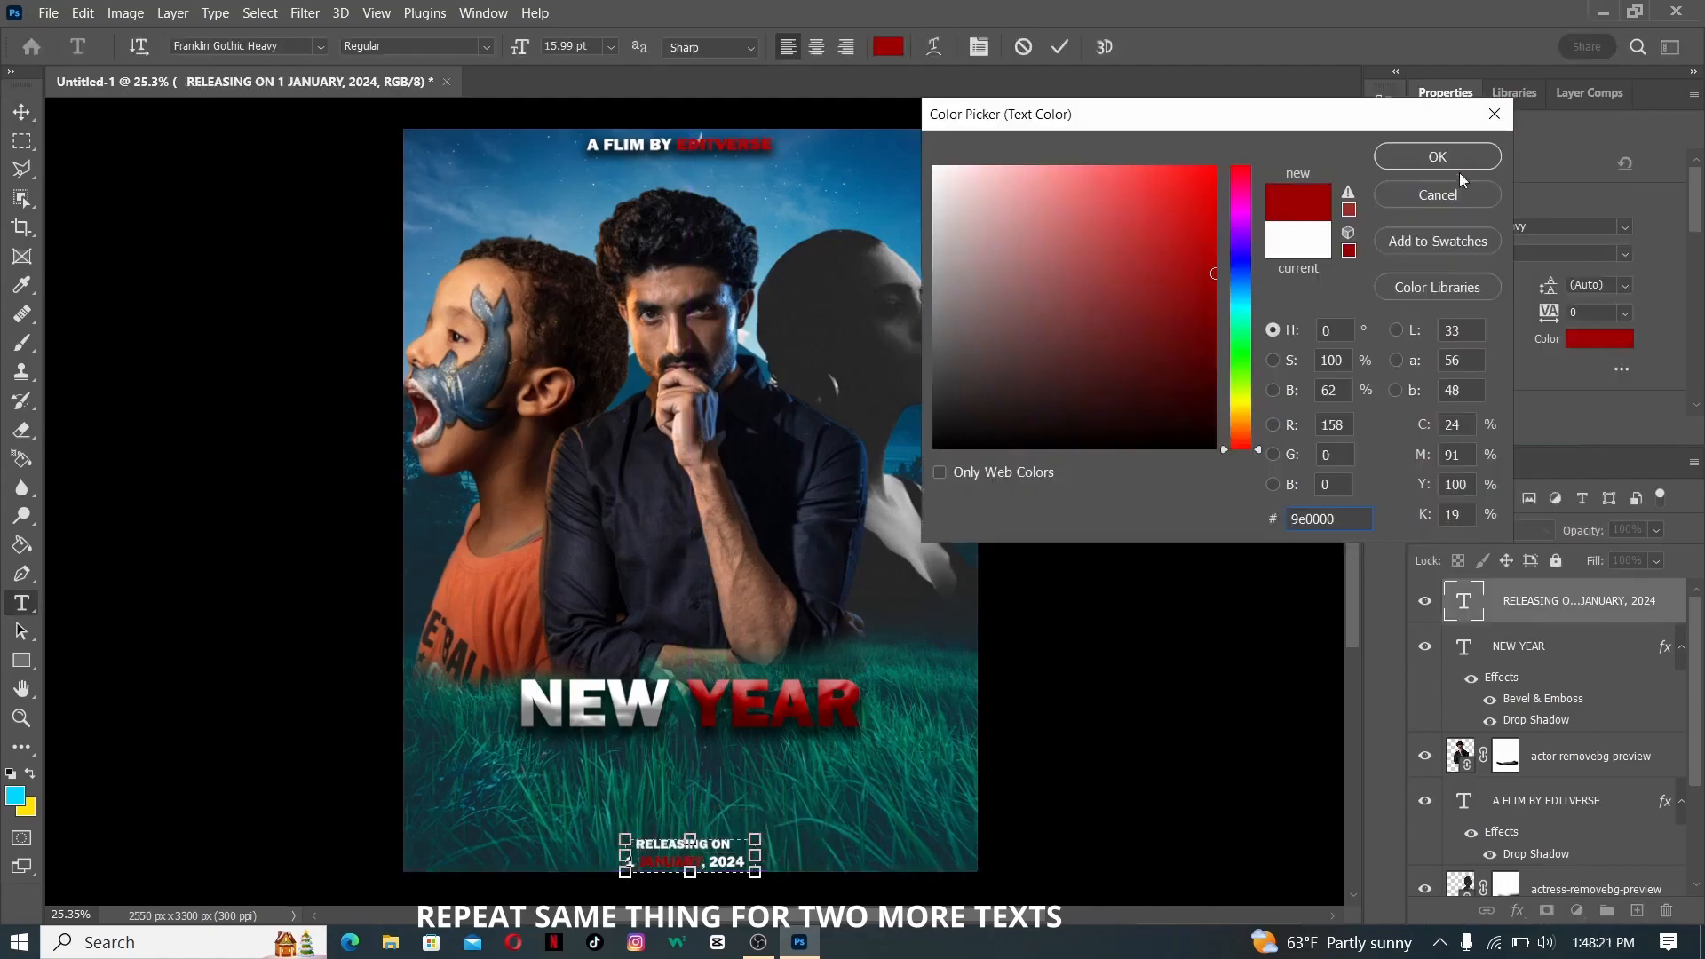
pyautogui.click(1438, 157)
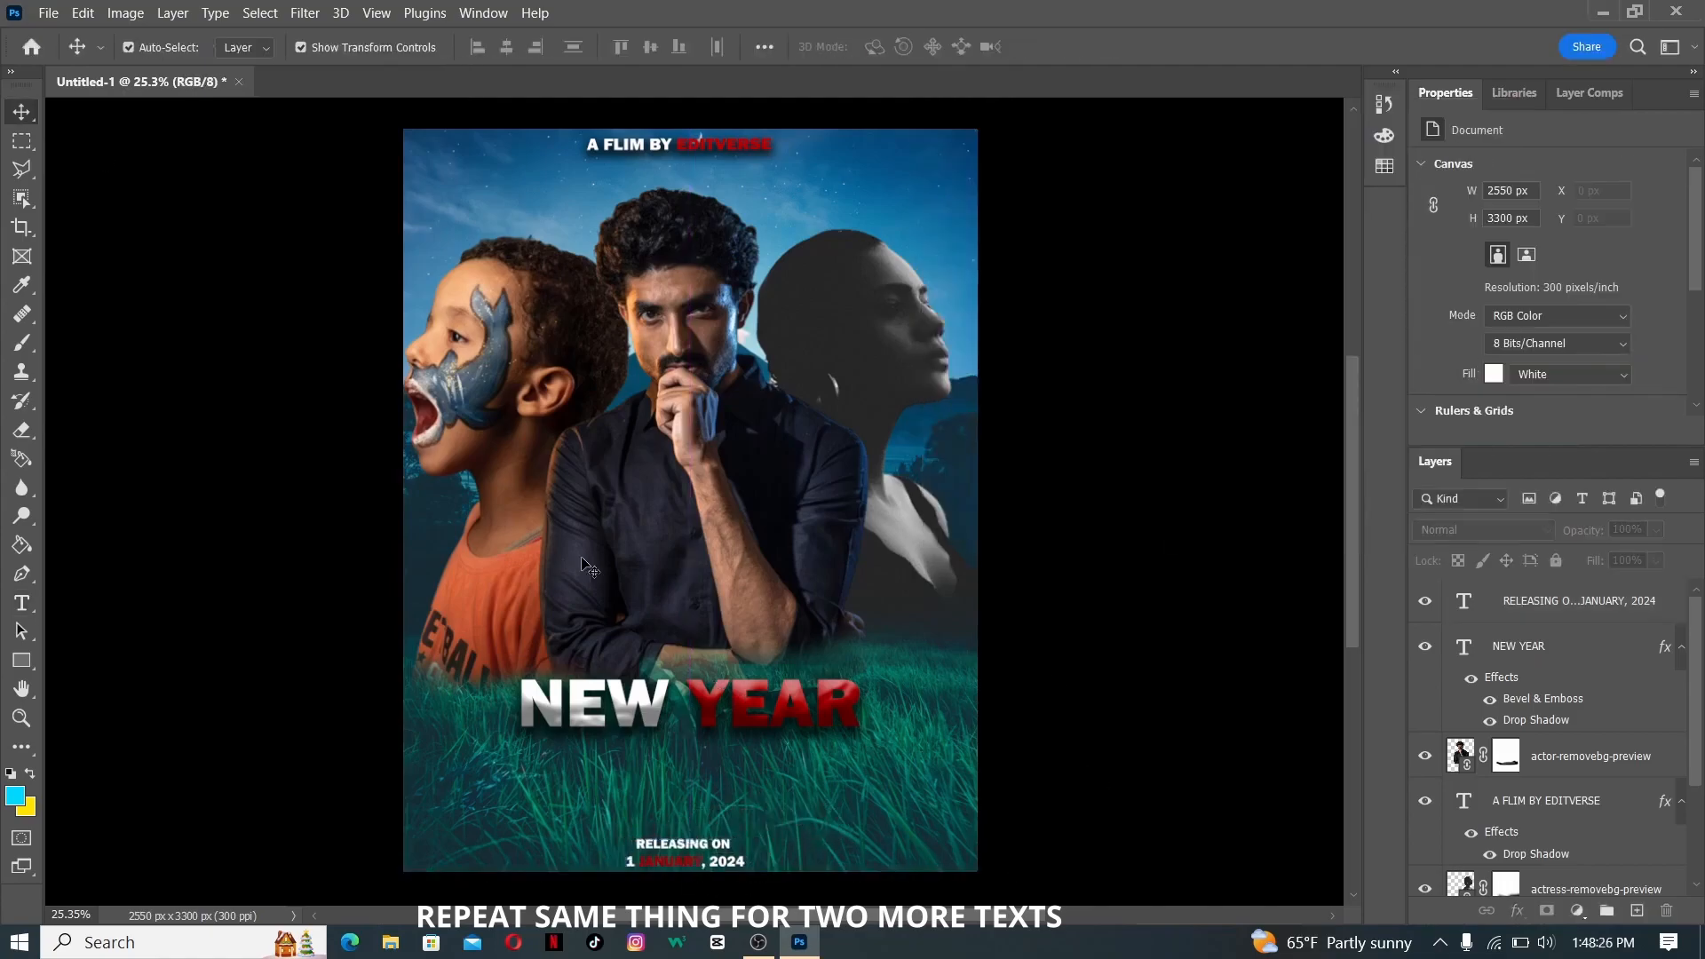